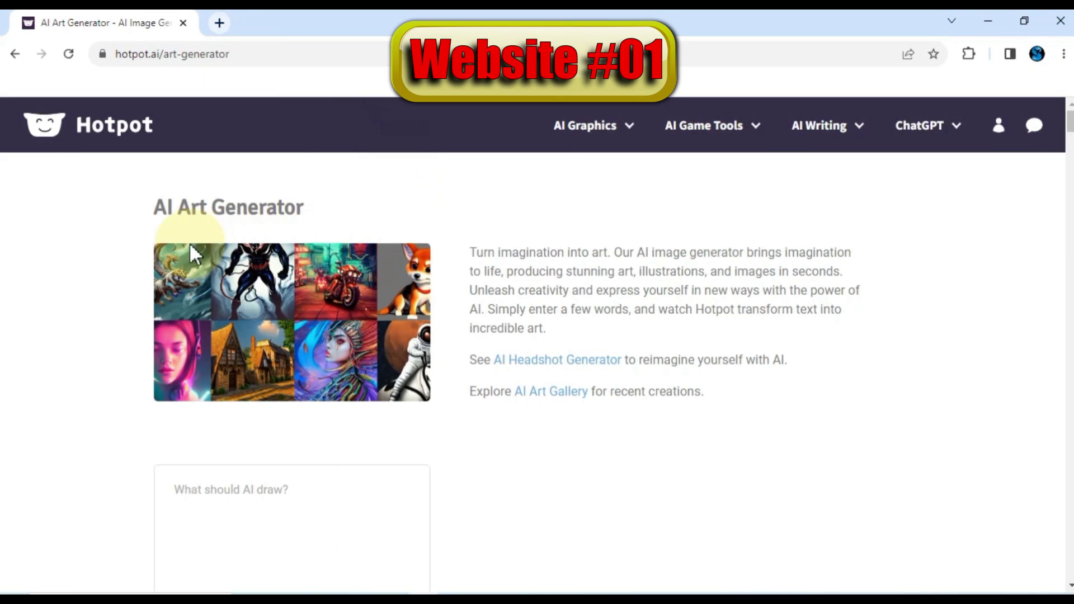
- Try the Style thumbnails and settle on the fourth, Illustration General 2
scroll(189, 243, "down", 5)
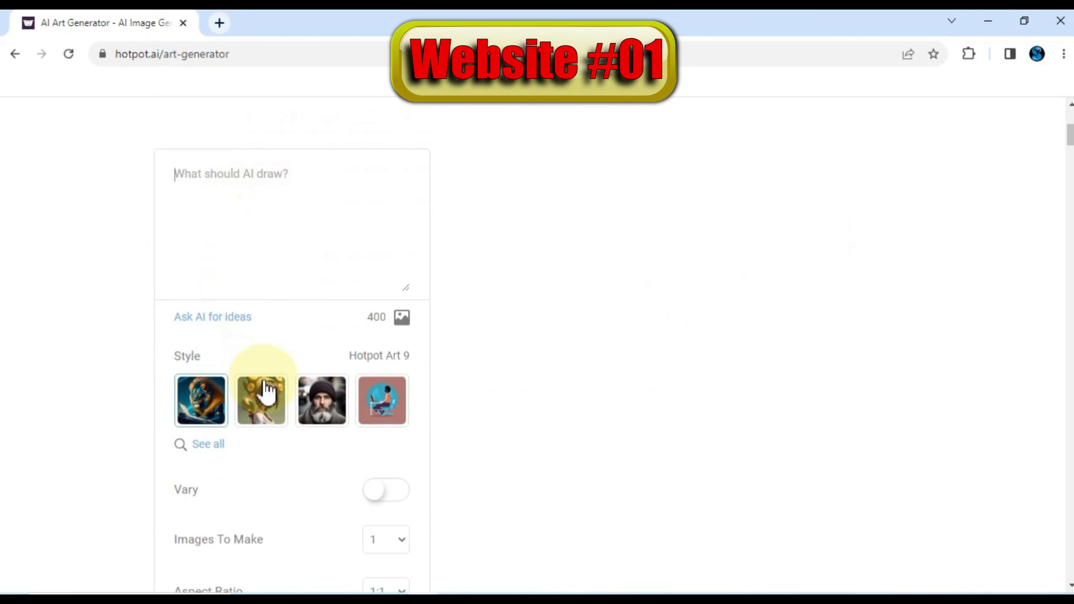
scroll(259, 384, "down", 1)
left_click(195, 336)
left_click(271, 330)
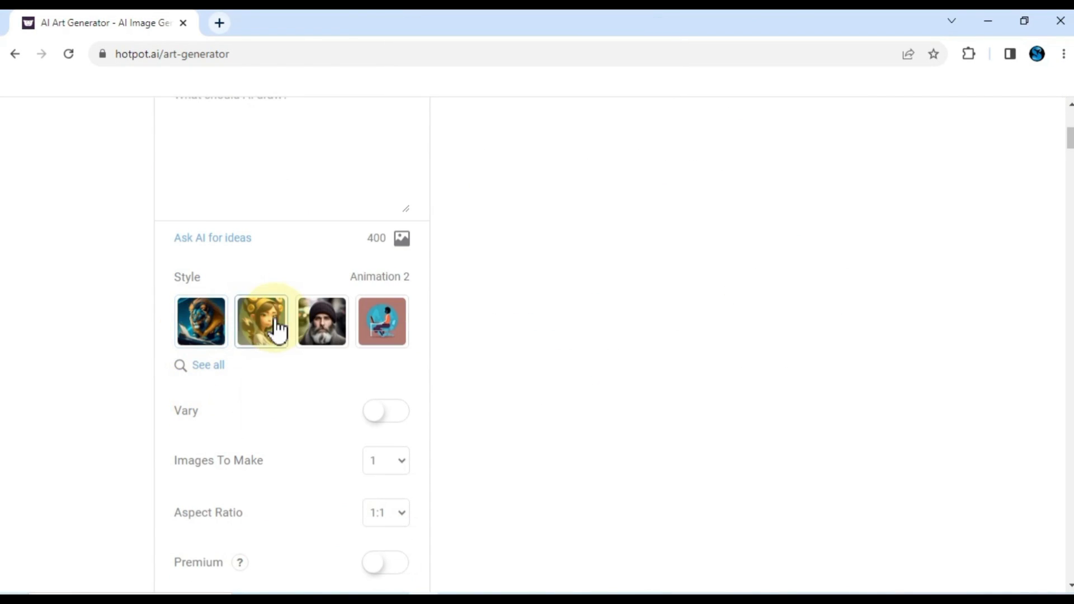
left_click(322, 330)
left_click(375, 333)
- Generate the artwork in the Illustration General 2 style
scroll(372, 338, "down", 2)
scroll(372, 339, "down", 2)
left_click_drag(206, 355, 203, 311)
left_click(223, 365)
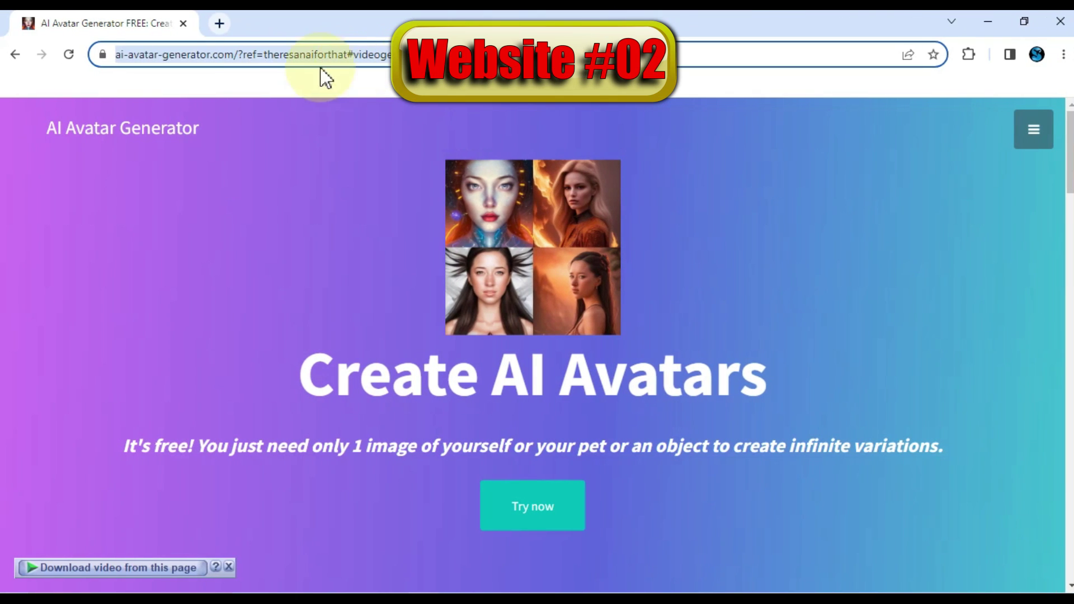
- Scroll through the AI Avatar Generator page and its sample prompt
left_click(467, 384)
scroll(467, 383, "down", 15)
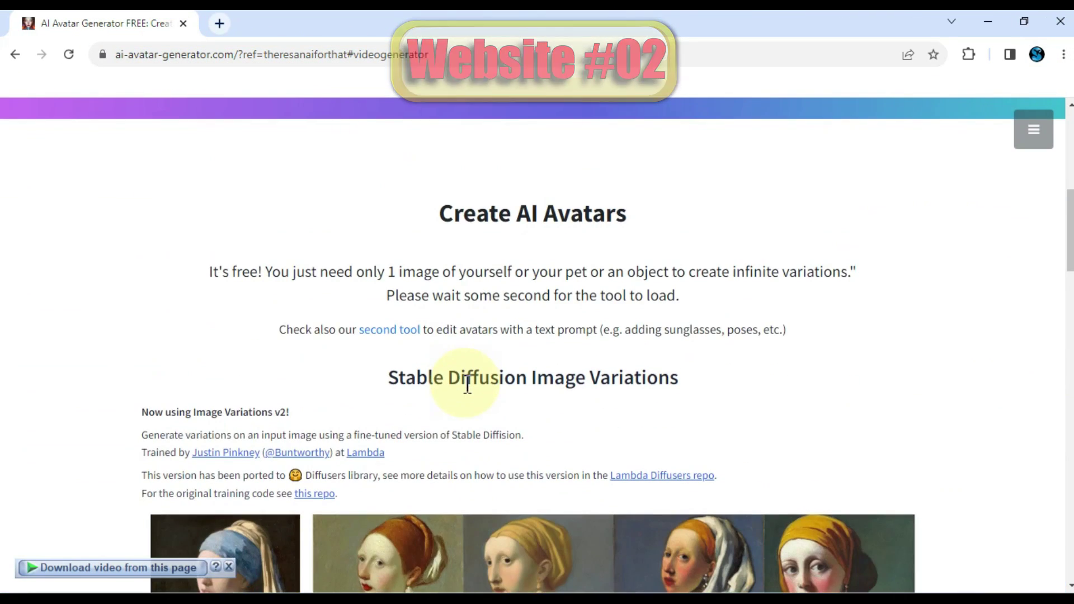
scroll(467, 383, "down", 6)
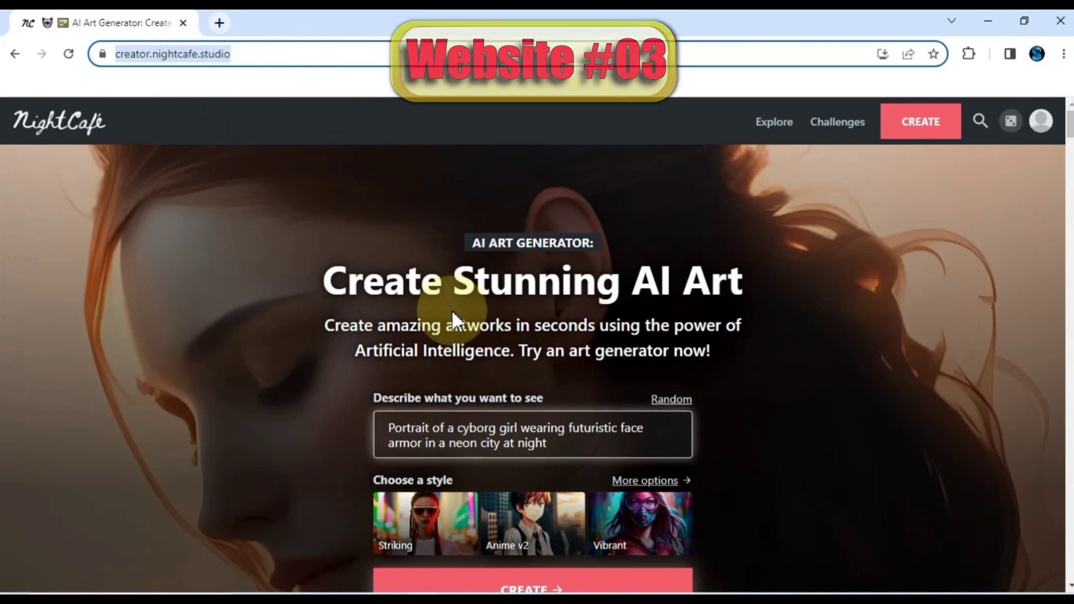
scroll(557, 358, "down", 1)
left_click_drag(557, 358, 384, 348)
left_click(347, 354)
scroll(479, 412, "down", 3)
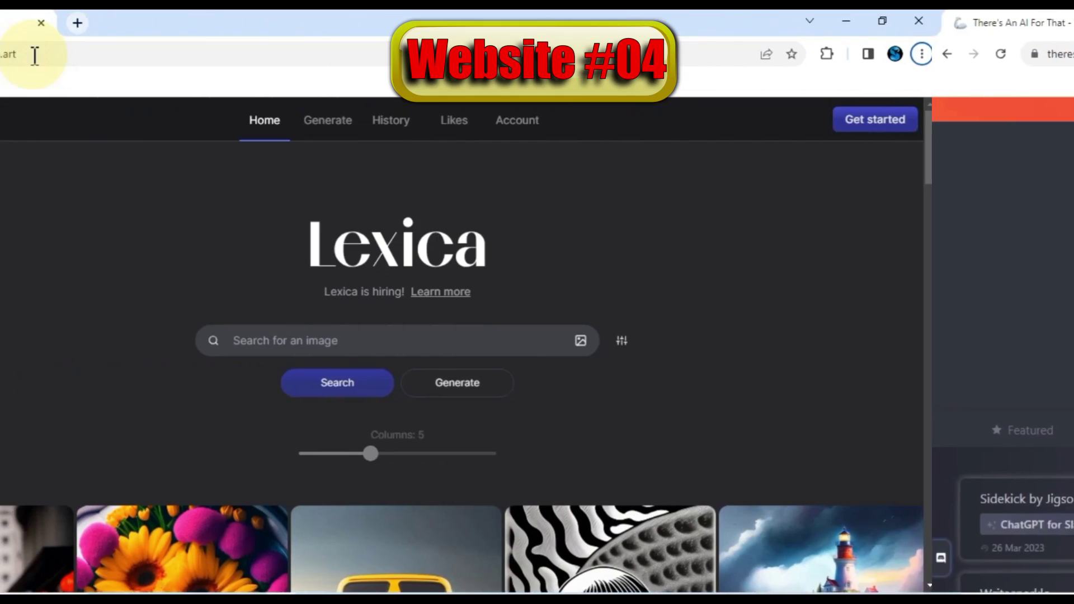
- Go to lexica.art and look over its image search homepage
left_click(177, 54)
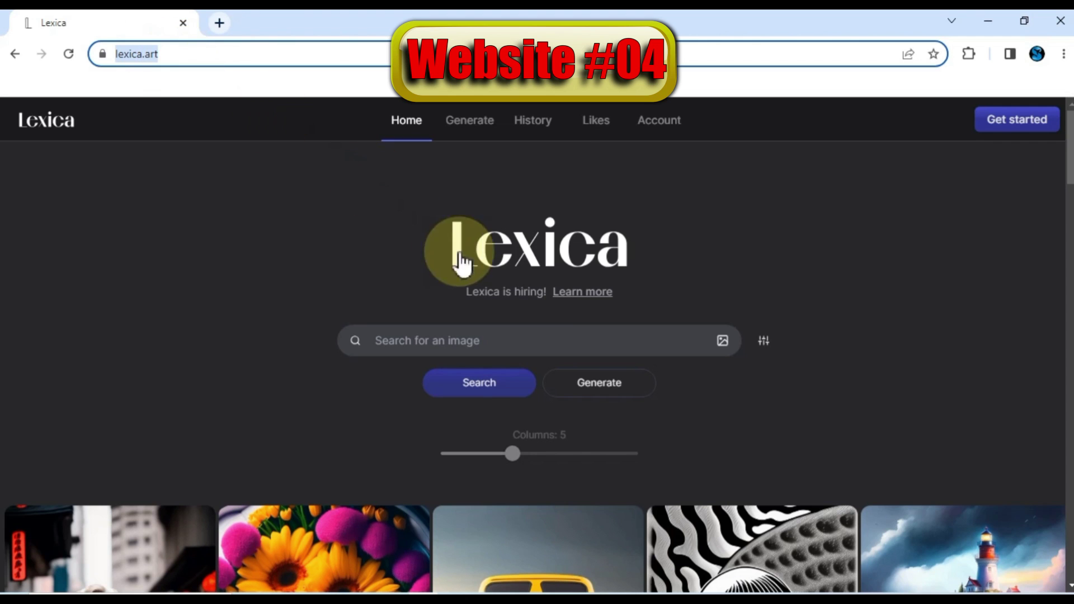
left_click(519, 330)
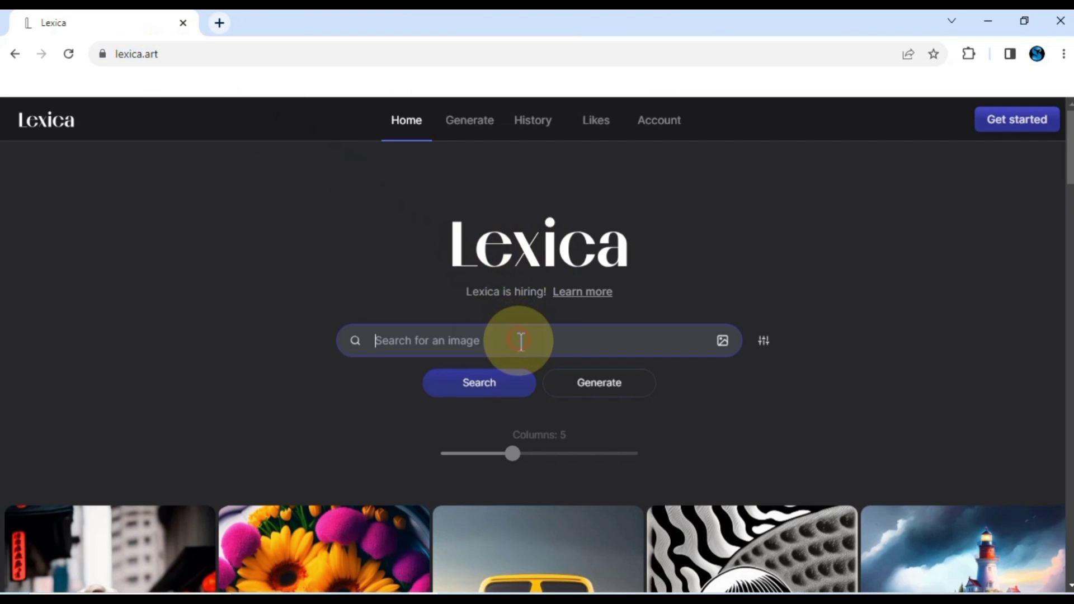
scroll(525, 414, "down", 8)
scroll(531, 434, "up", 8)
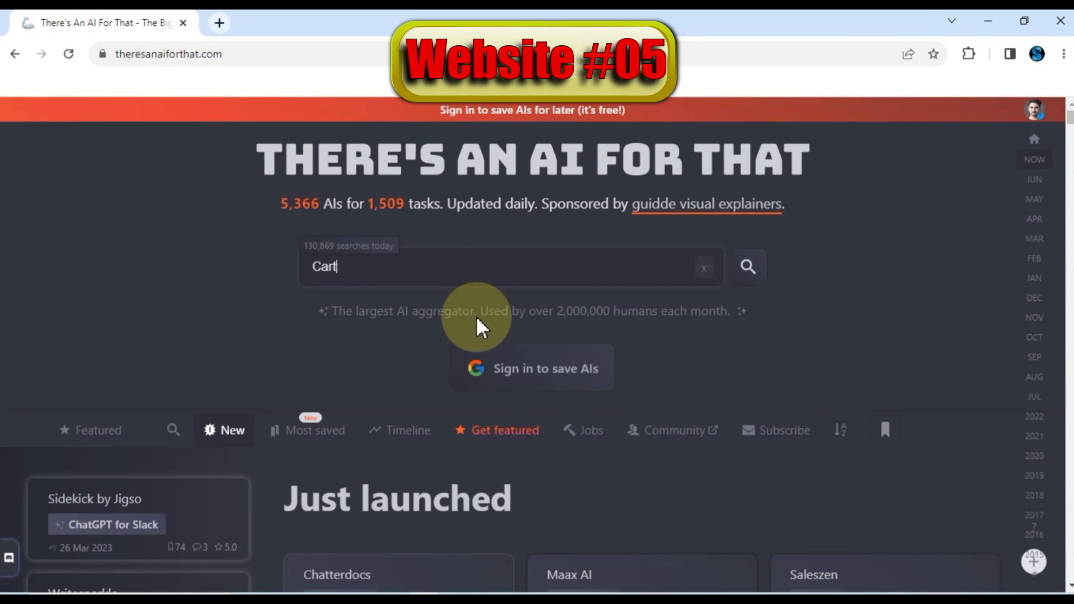
- Search There's An AI For That for 'Cartoon character' and scroll the tool results
type("Cartoon character")
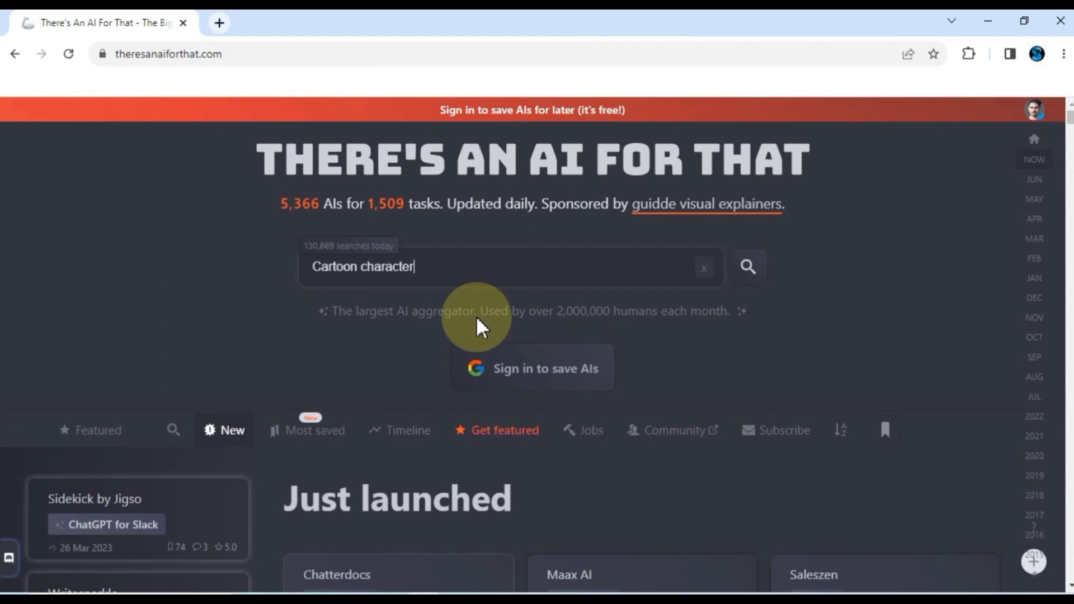
left_click(749, 267)
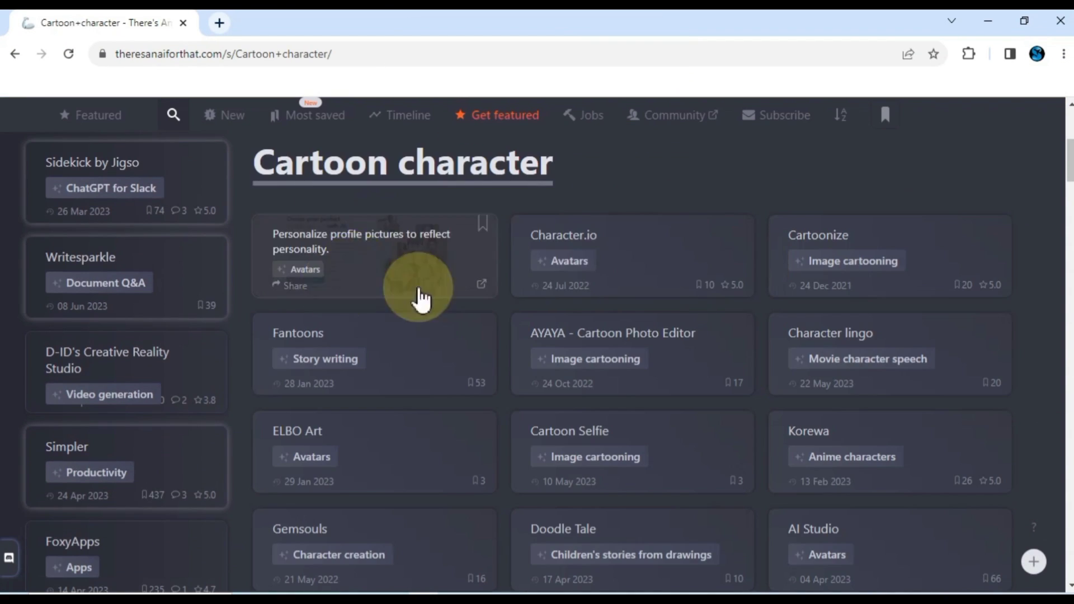
scroll(870, 295, "down", 11)
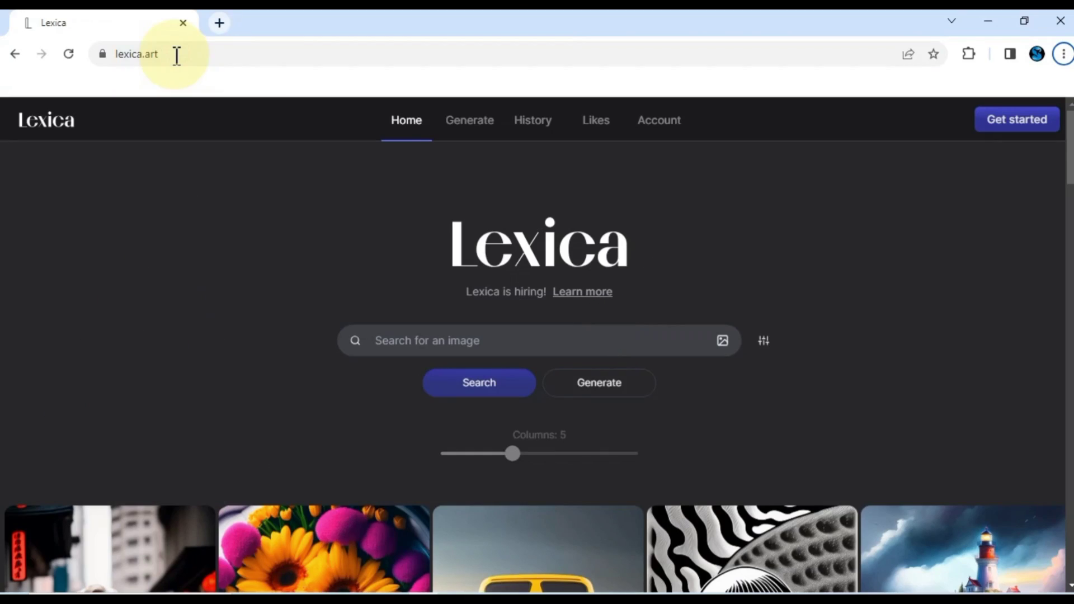
- Return to the lexica.art homepage and browse its image search area
left_click(176, 55)
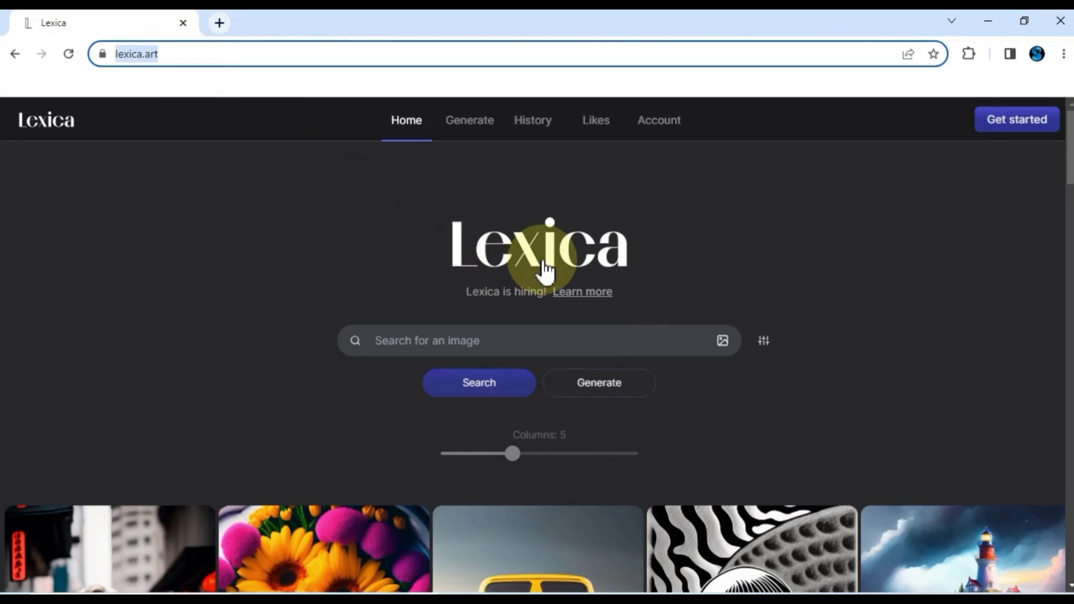
left_click(521, 341)
scroll(532, 431, "down", 5)
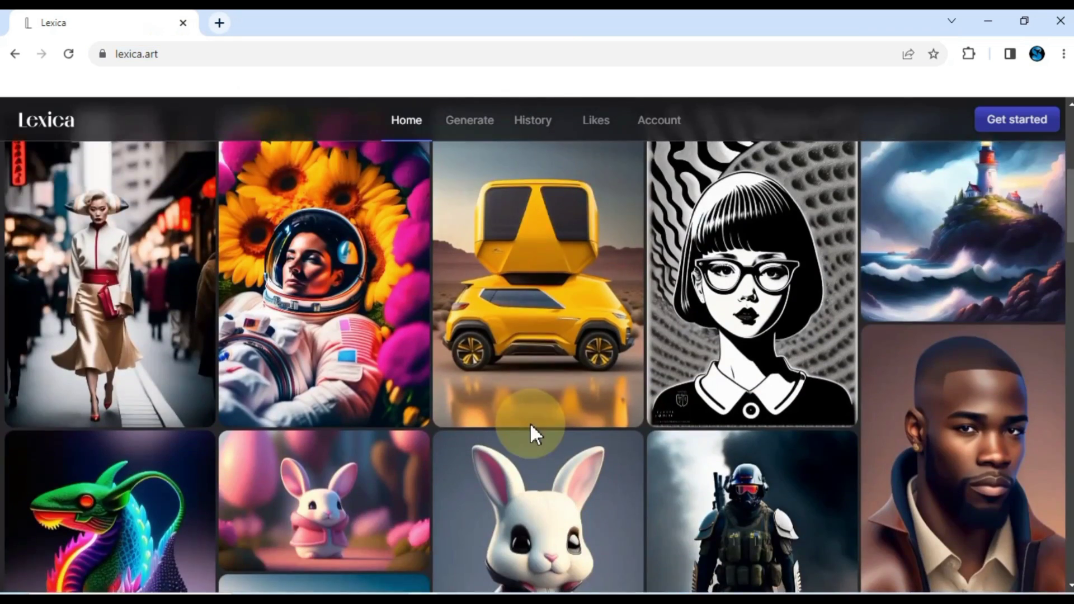
scroll(531, 431, "up", 5)
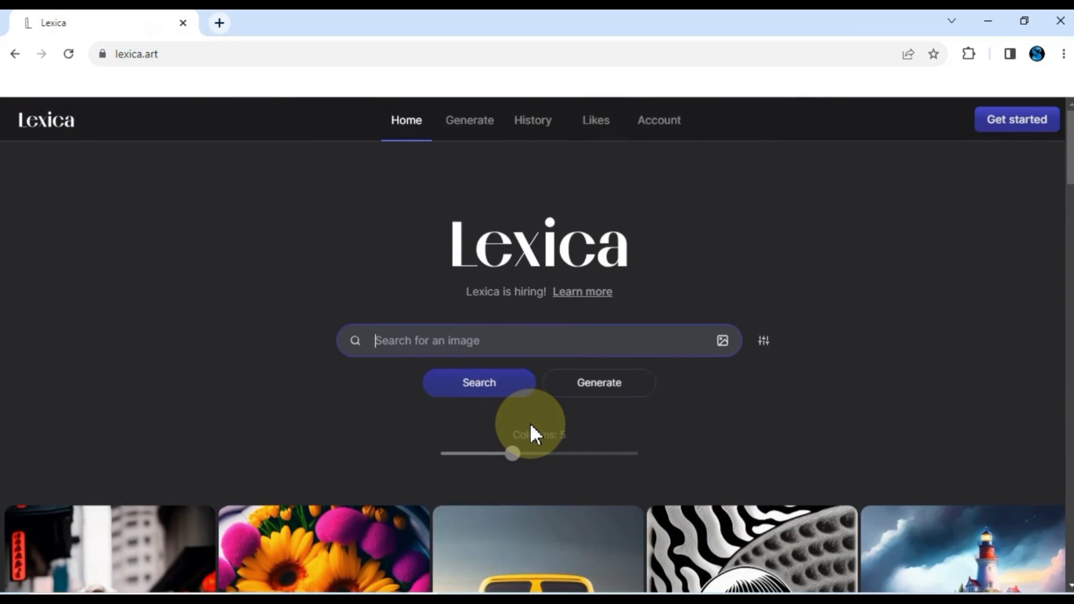
scroll(529, 422, "down", 10)
scroll(526, 425, "up", 10)
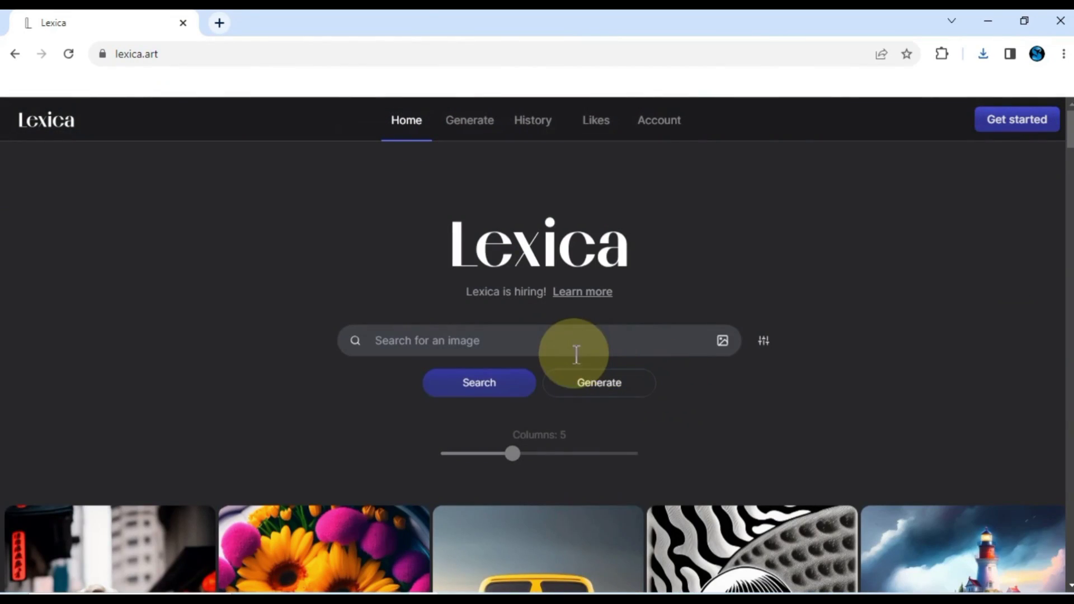
- Search Lexica for 'Cartoon character' and scroll through the results grid
left_click(551, 343)
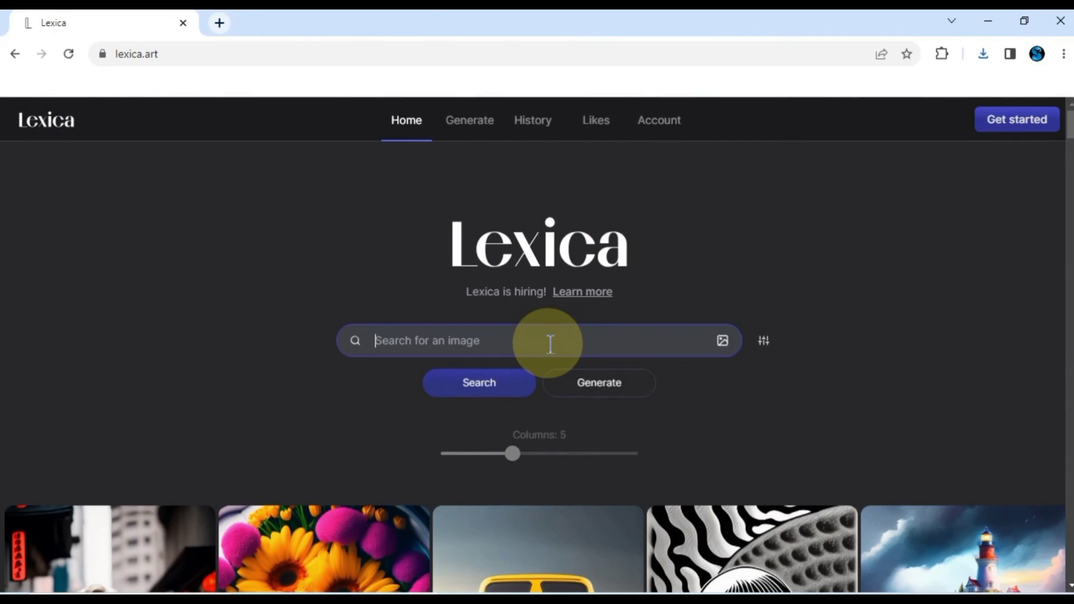
type("Cartoon character")
key("Return")
scroll(541, 343, "down", 2)
scroll(540, 345, "down", 12)
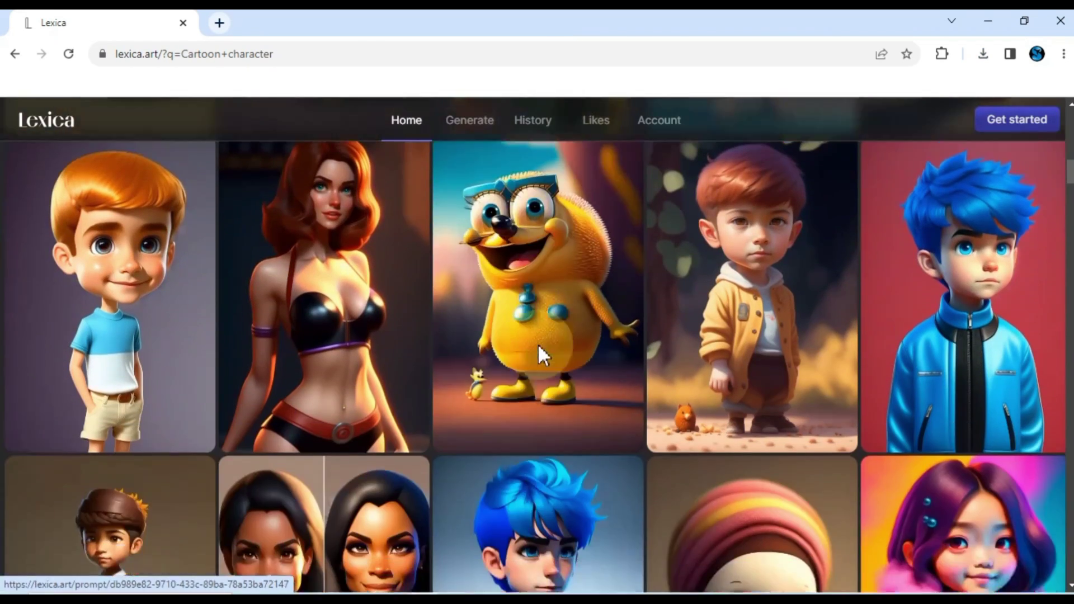
scroll(538, 343, "down", 15)
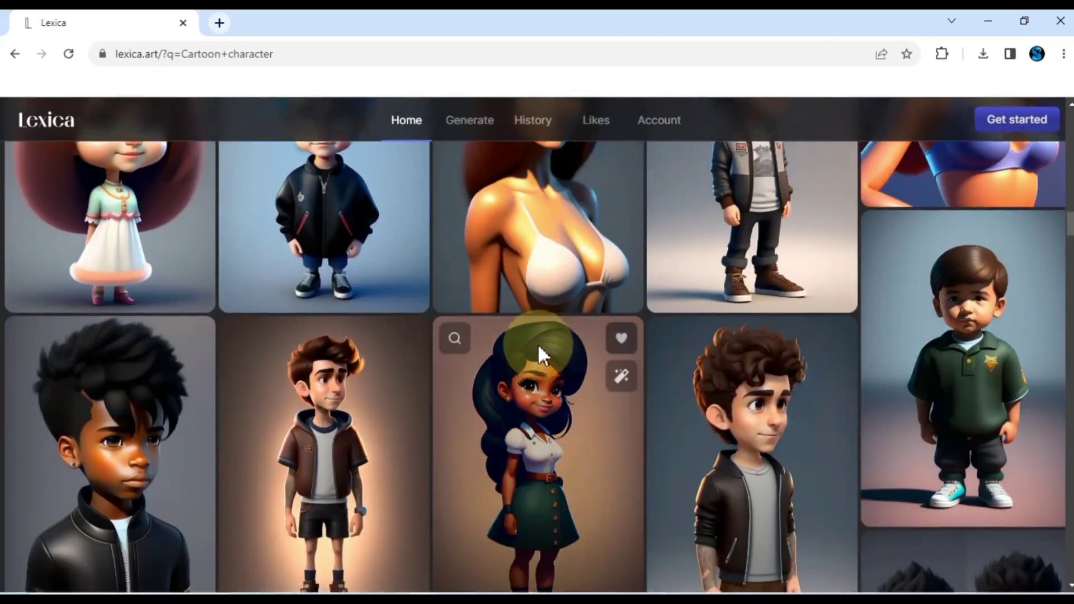
scroll(538, 344, "down", 15)
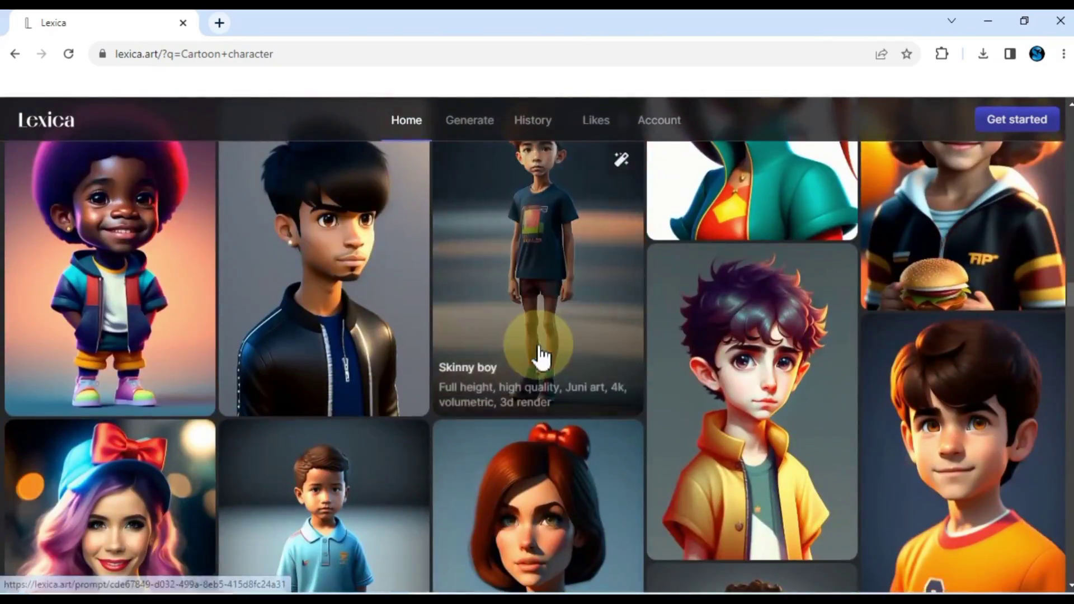
scroll(538, 357, "down", 15)
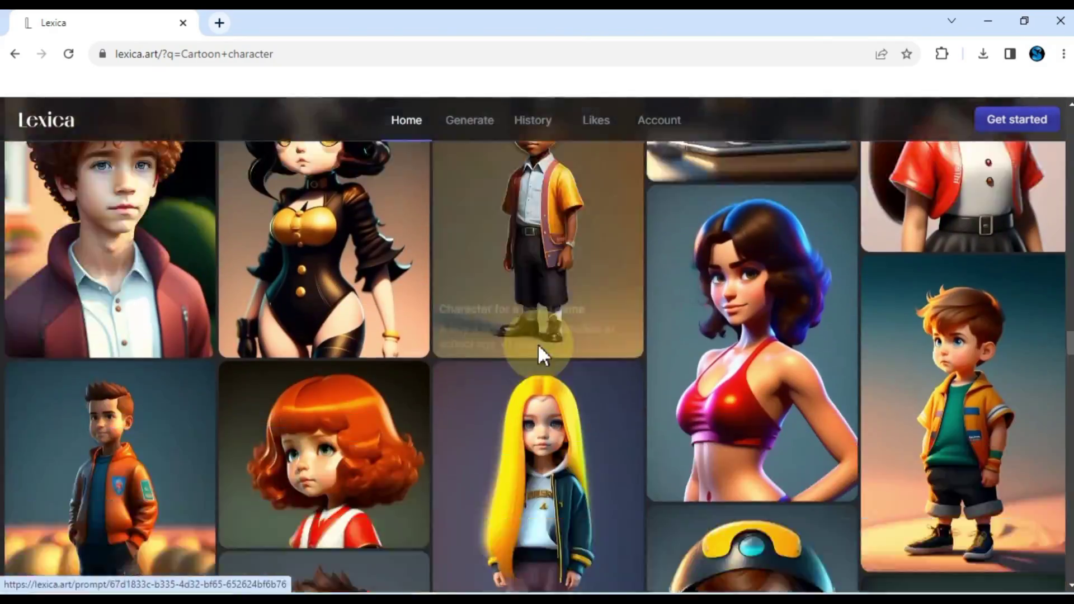
scroll(538, 345, "down", 8)
scroll(538, 345, "up", 13)
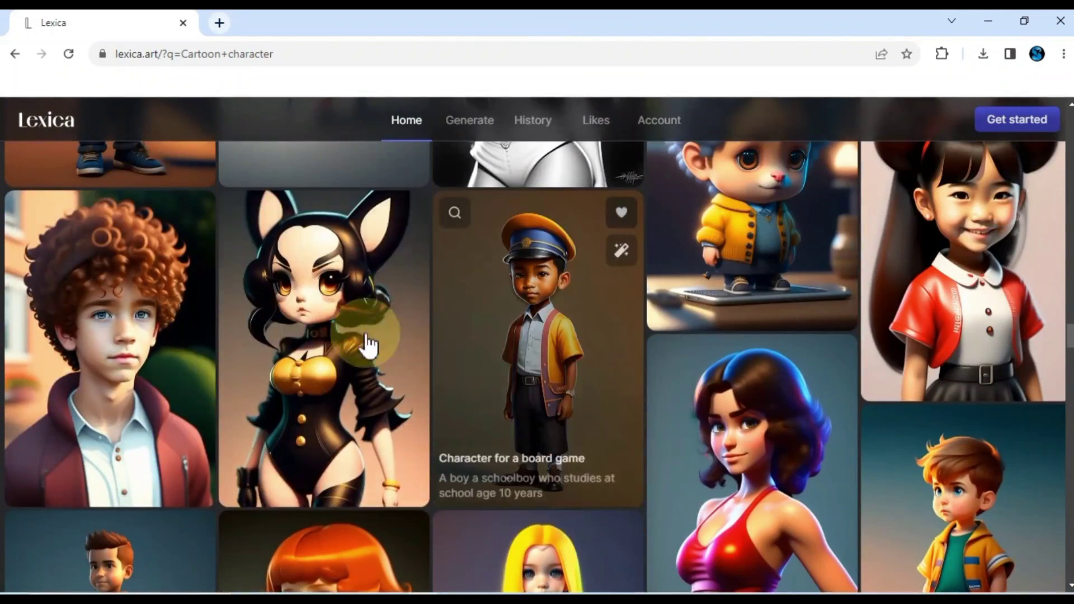
- Open the curly red-haired boy image and compare its four variations
left_click(124, 342)
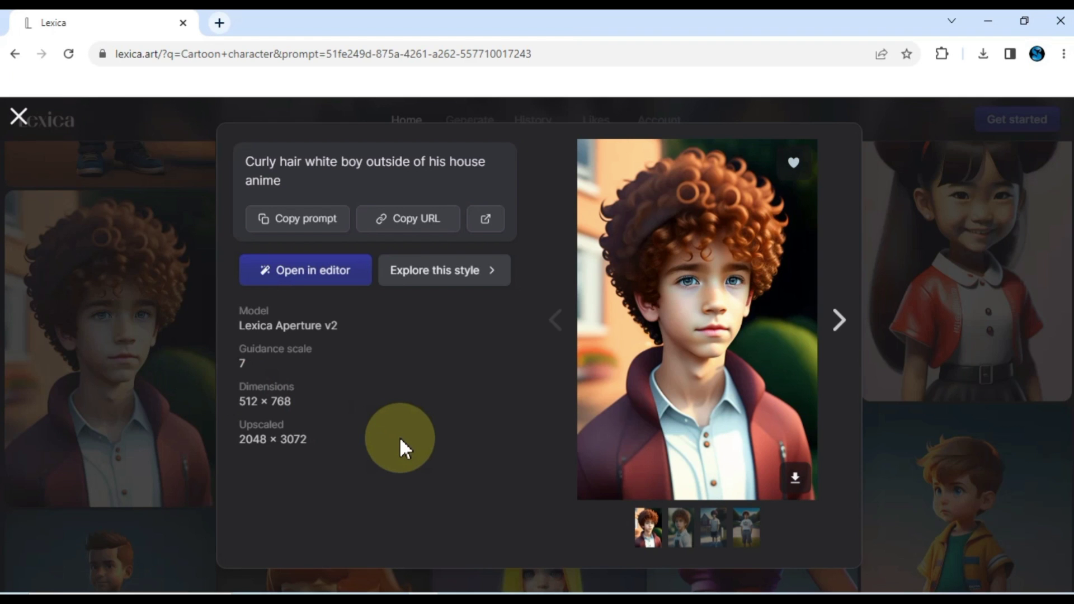
left_click(678, 534)
left_click(714, 534)
left_click(746, 536)
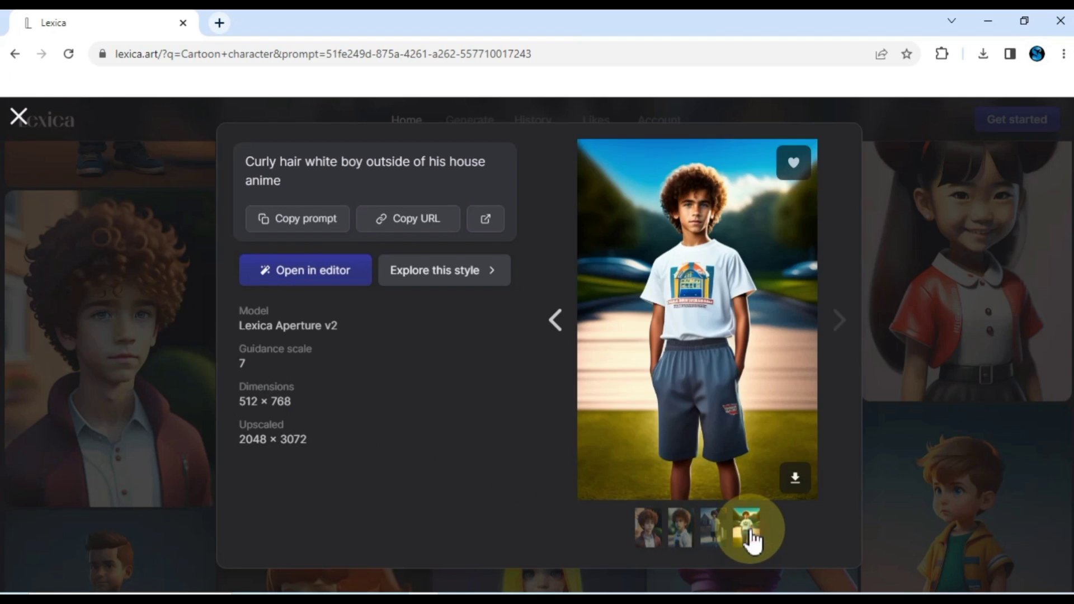
left_click(653, 537)
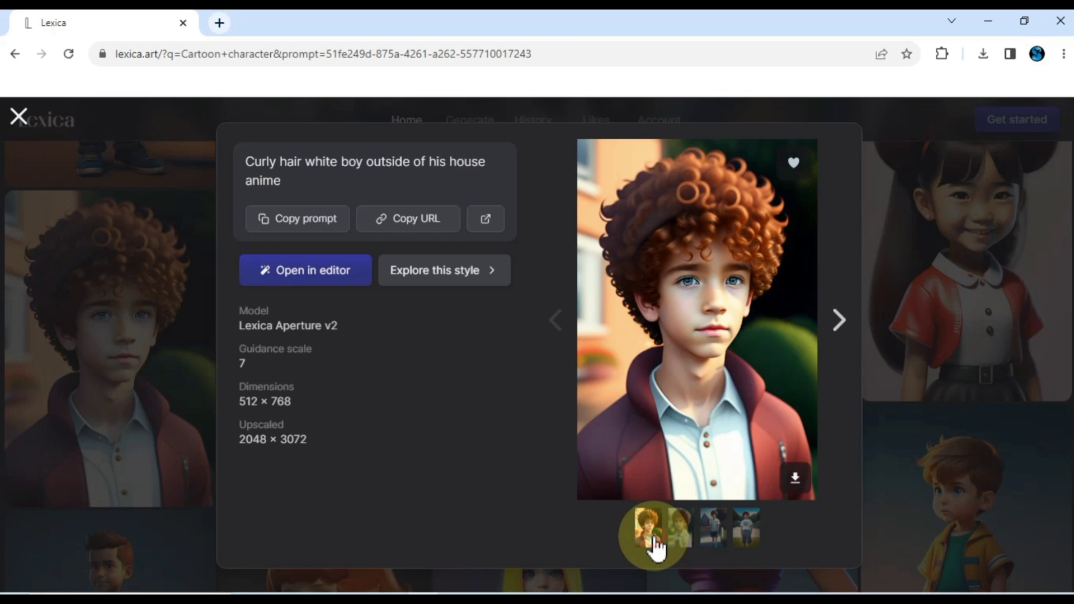
- Download and save the full-size curly red-haired boy image
left_click(792, 482)
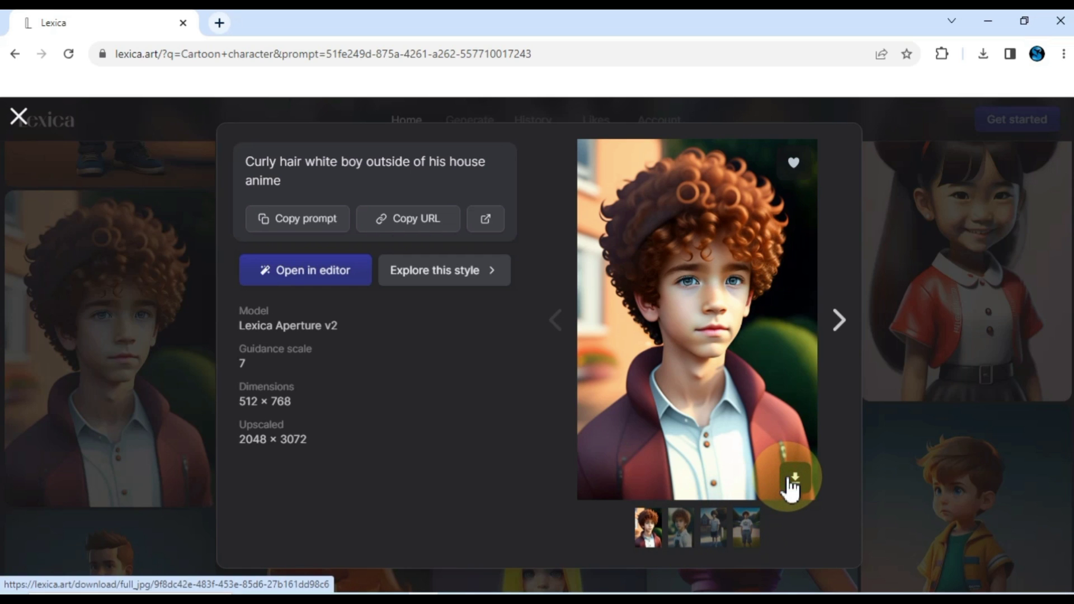
left_click(792, 482)
left_click(661, 486)
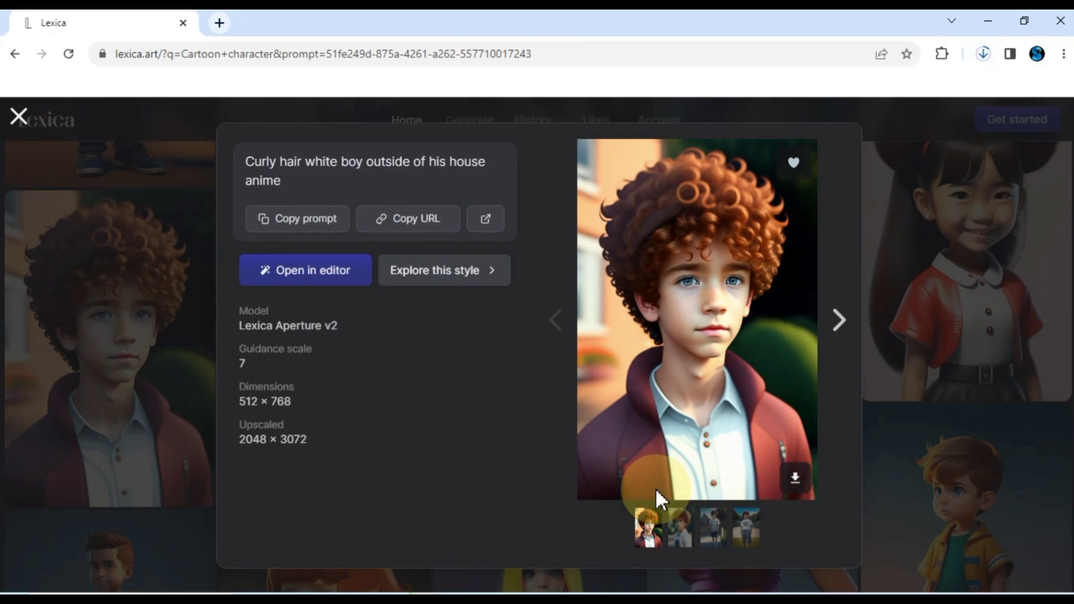
left_click(505, 344)
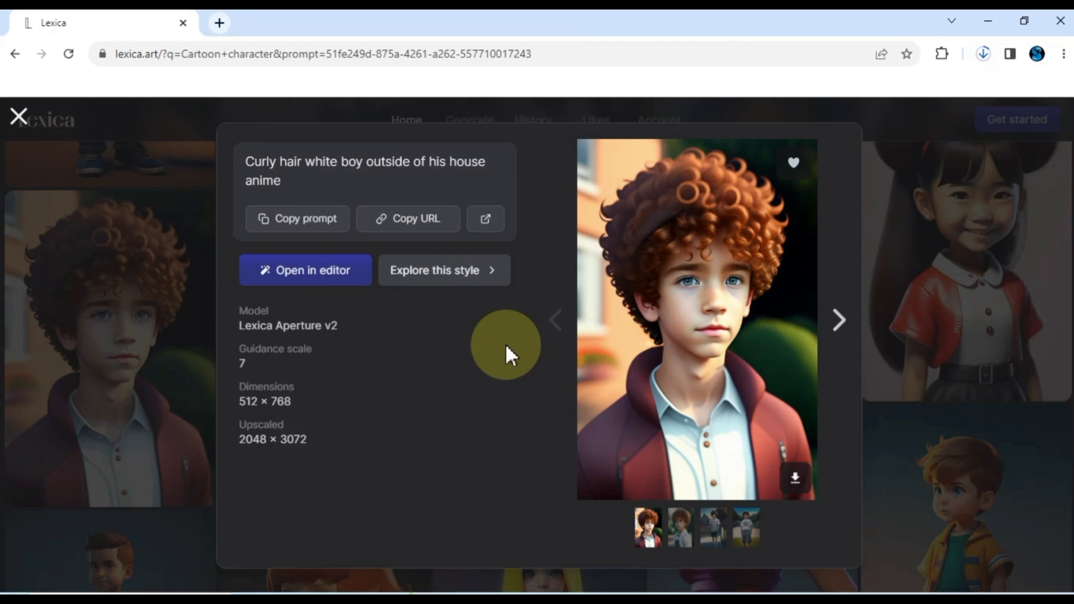
- Find more images in the same style and scroll through the similar results
left_click(450, 284)
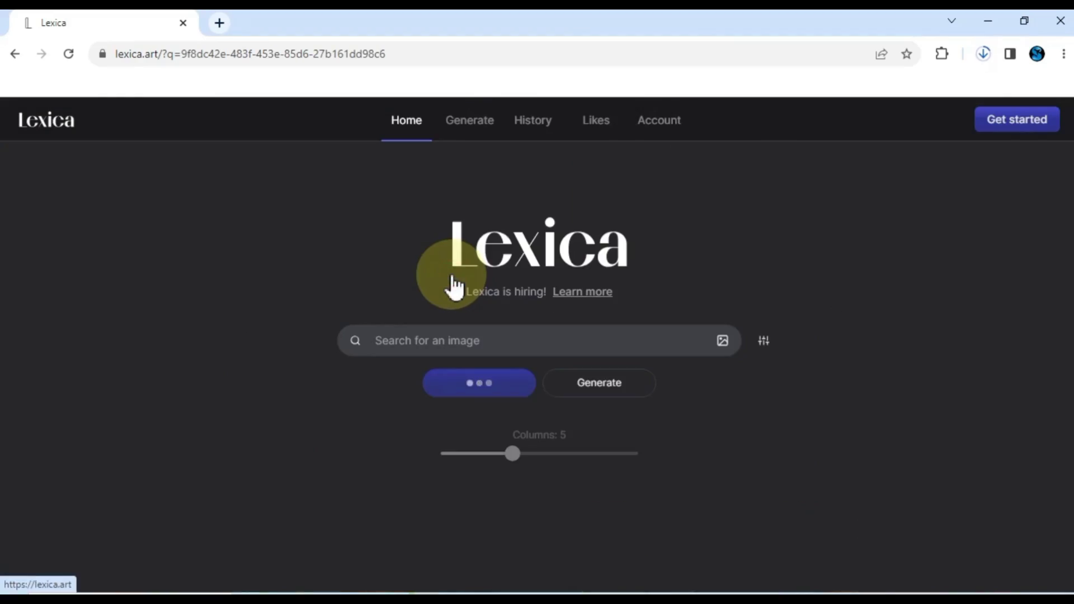
scroll(408, 435, "down", 6)
scroll(408, 435, "down", 10)
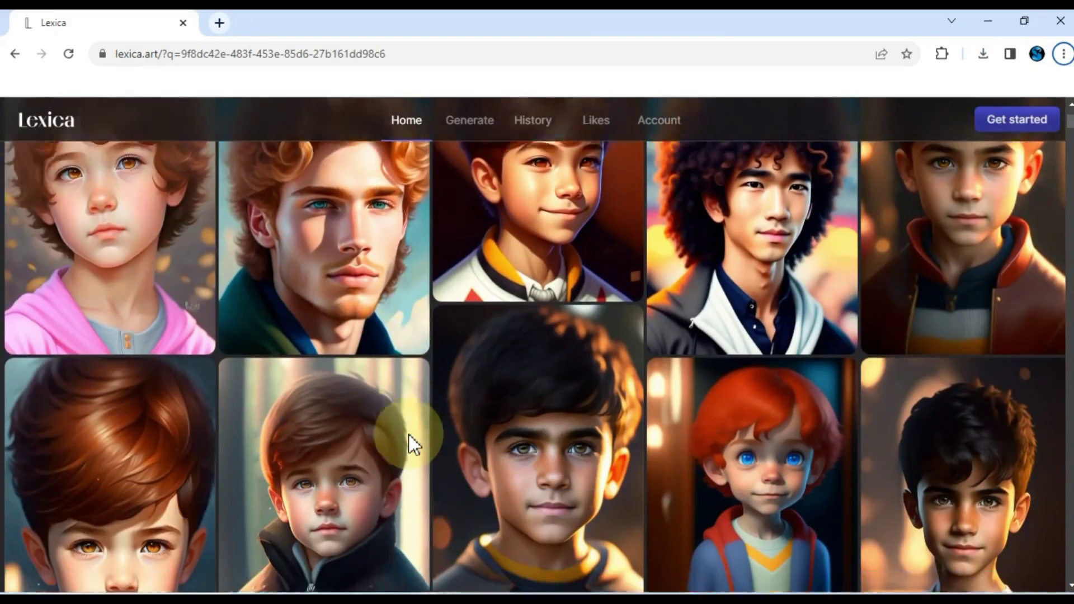
scroll(409, 436, "down", 10)
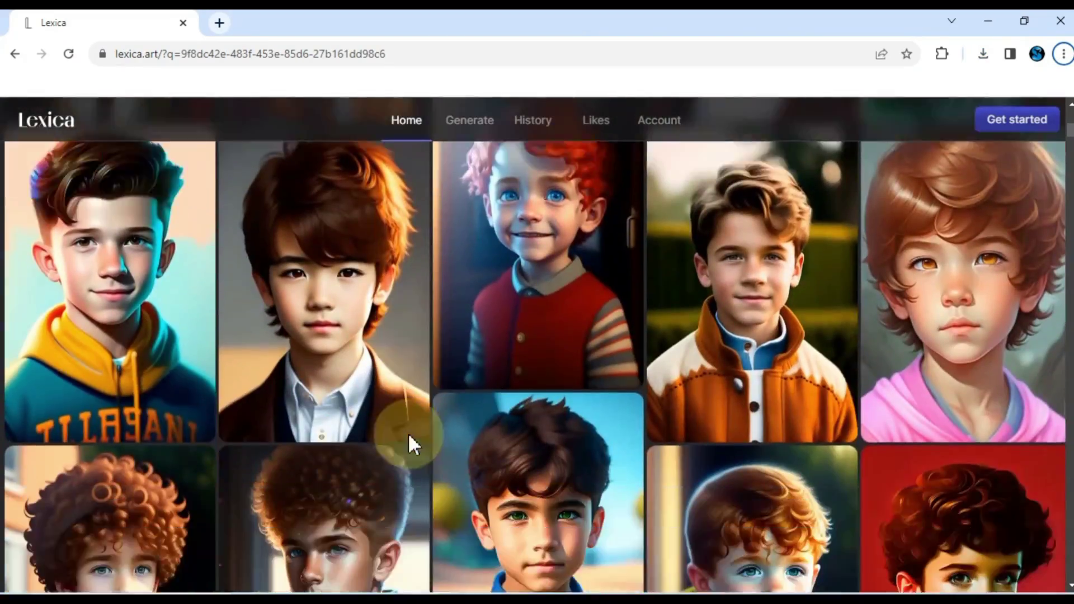
scroll(412, 444, "down", 10)
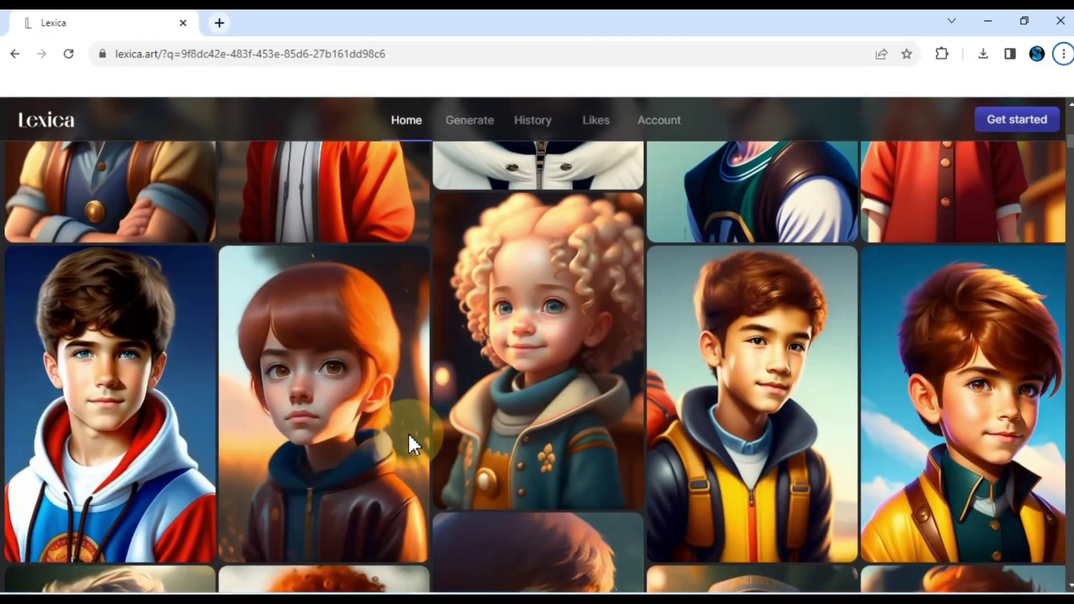
- Save the brown-haired boy in the red-and-white hoodie as a JPG
left_click(133, 436)
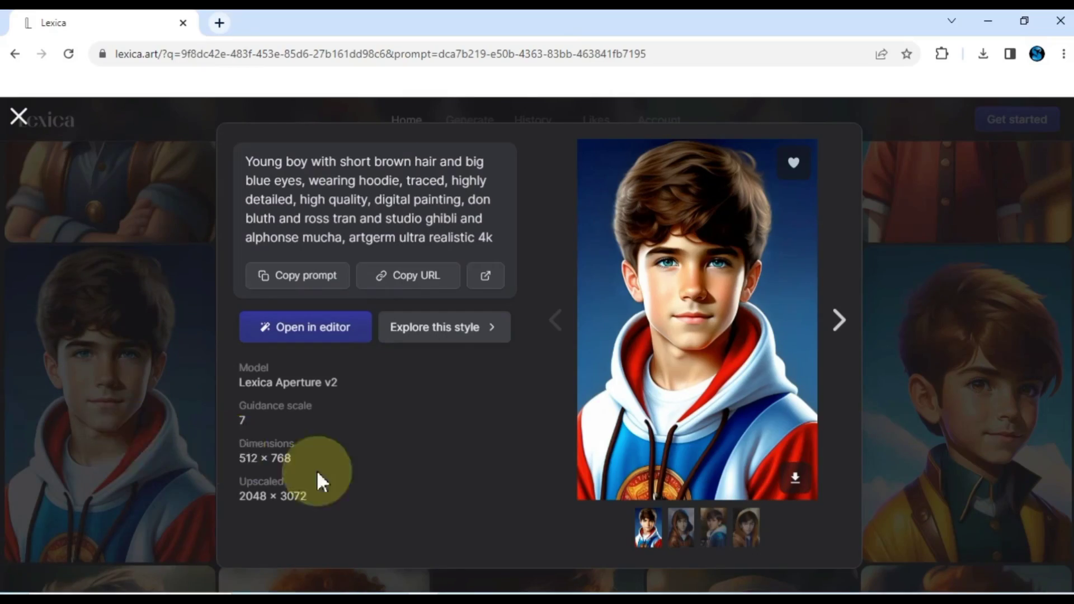
left_click(679, 538)
left_click(744, 543)
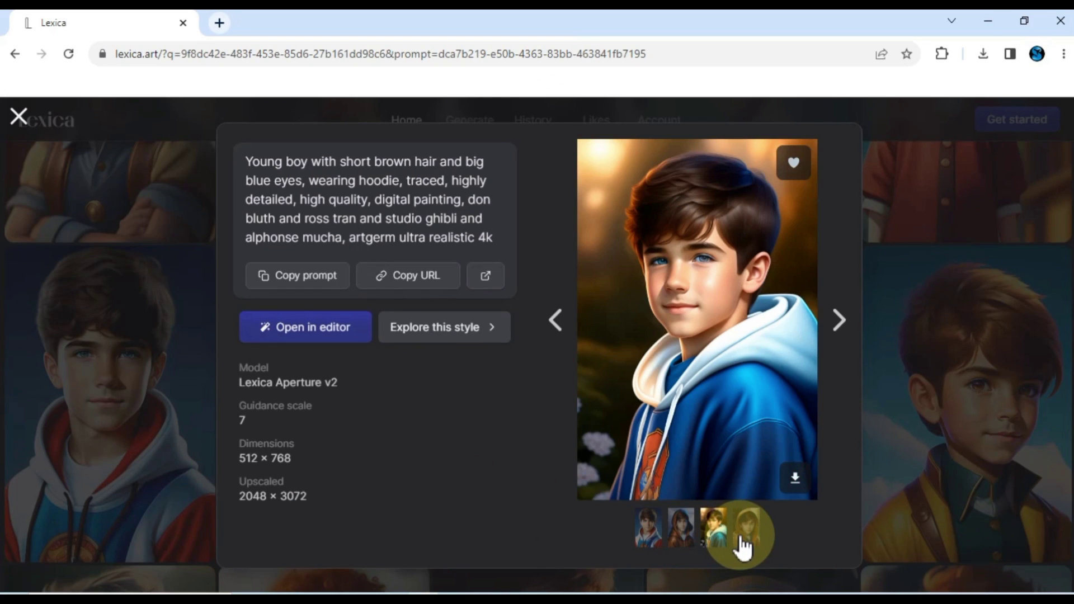
left_click(648, 543)
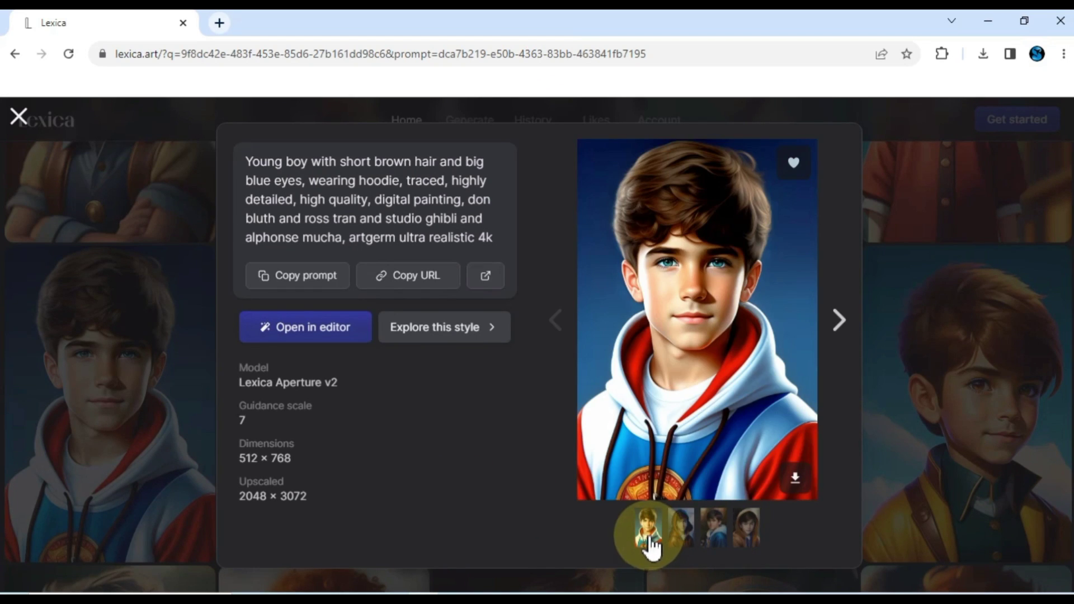
left_click(794, 481)
left_click(668, 489)
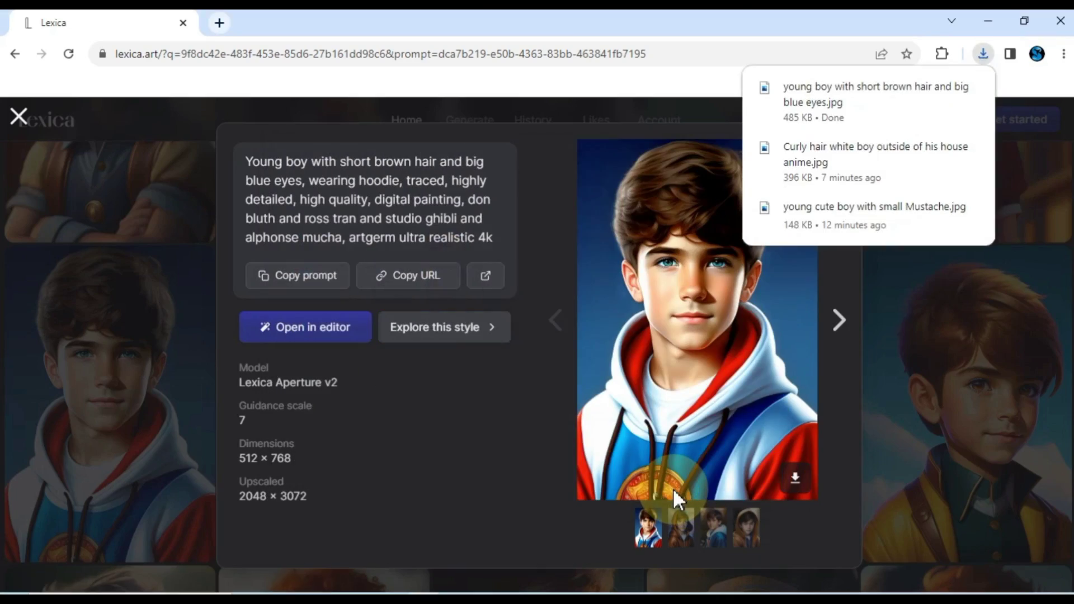
- Back in the grid, save the red-haired girl book-cover portrait as a JPG
left_click(132, 445)
scroll(303, 434, "down", 10)
scroll(304, 434, "down", 15)
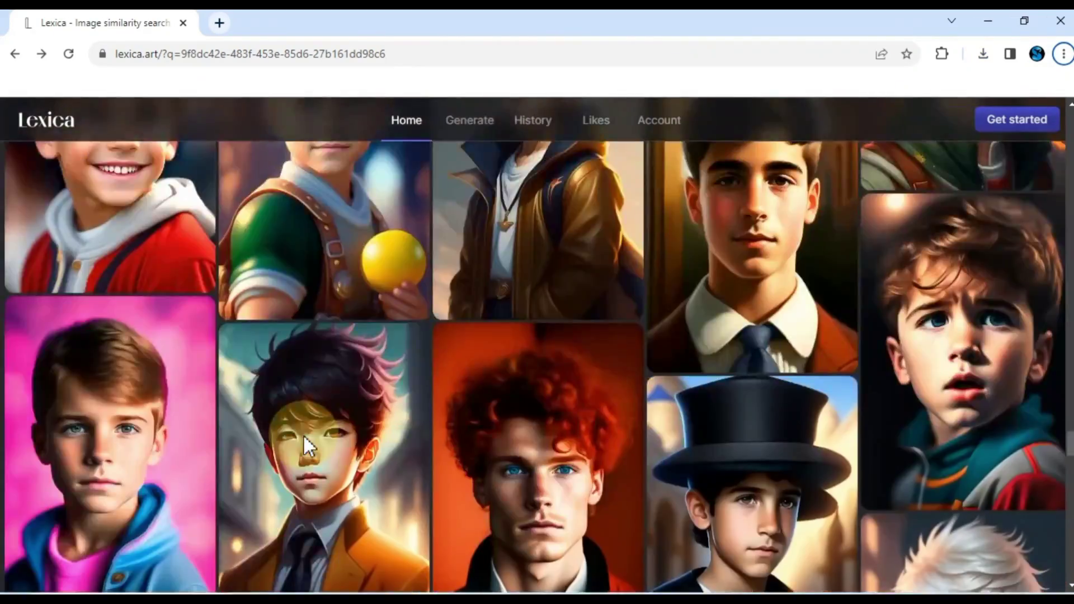
scroll(303, 434, "down", 15)
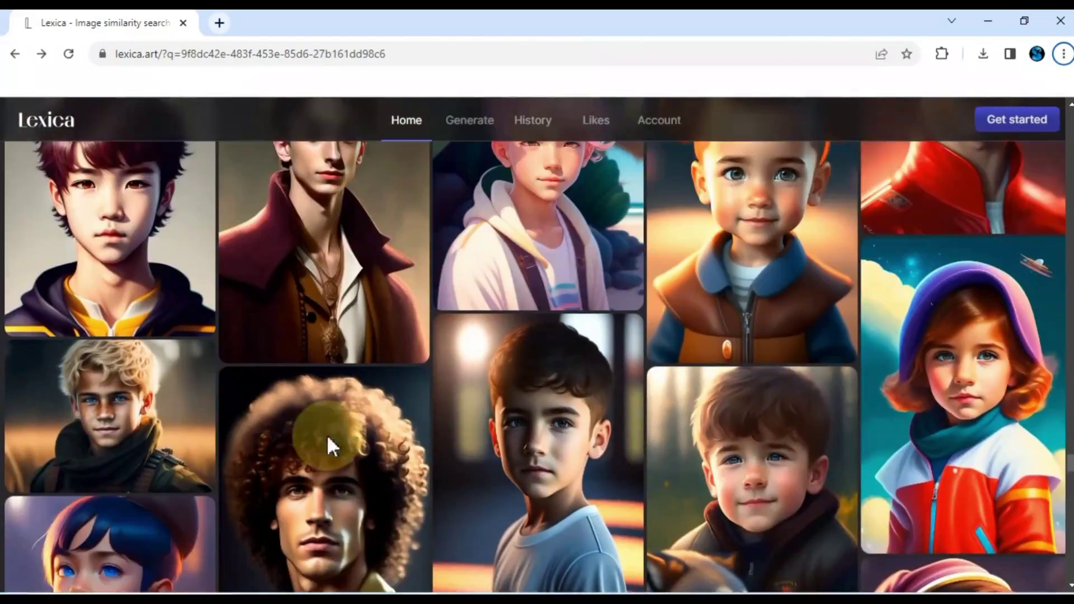
left_click(988, 417)
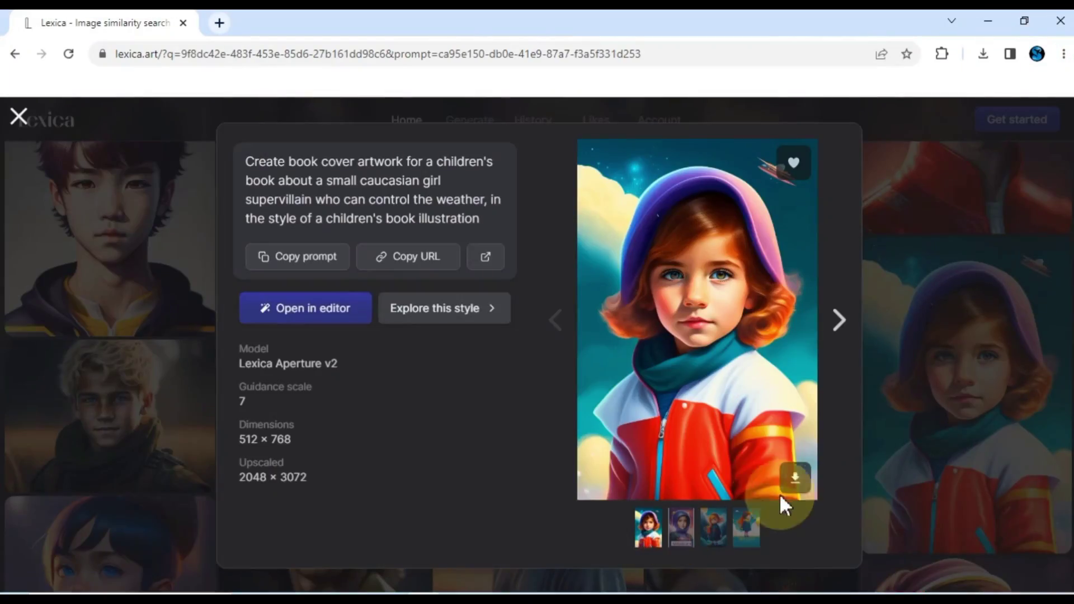
left_click(801, 481)
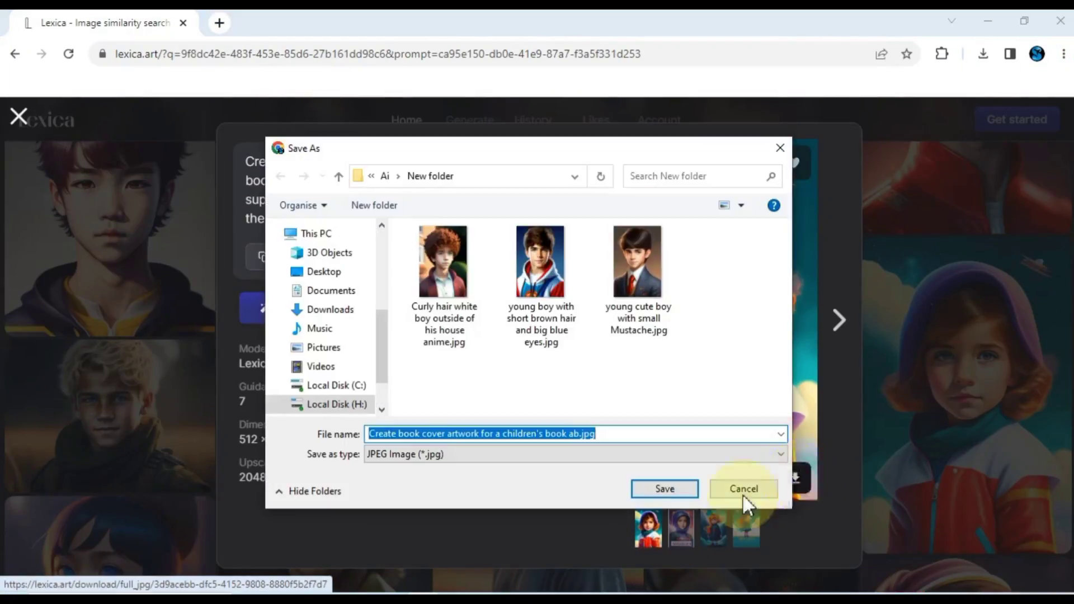
left_click(661, 490)
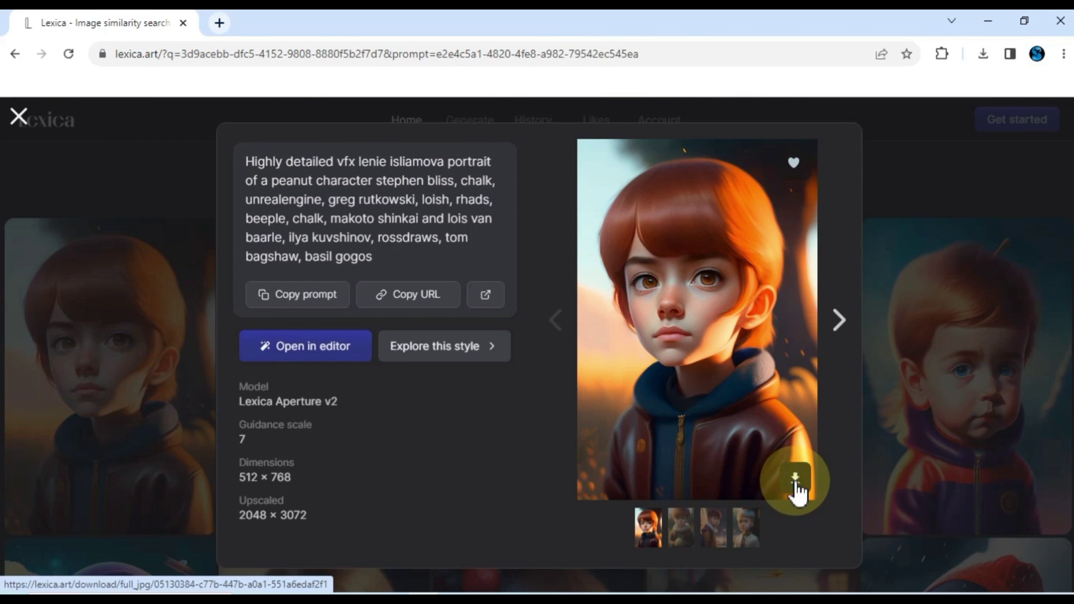
- Save the copper-haired child portrait as a JPG and focus the search box
left_click(799, 479)
left_click(680, 484)
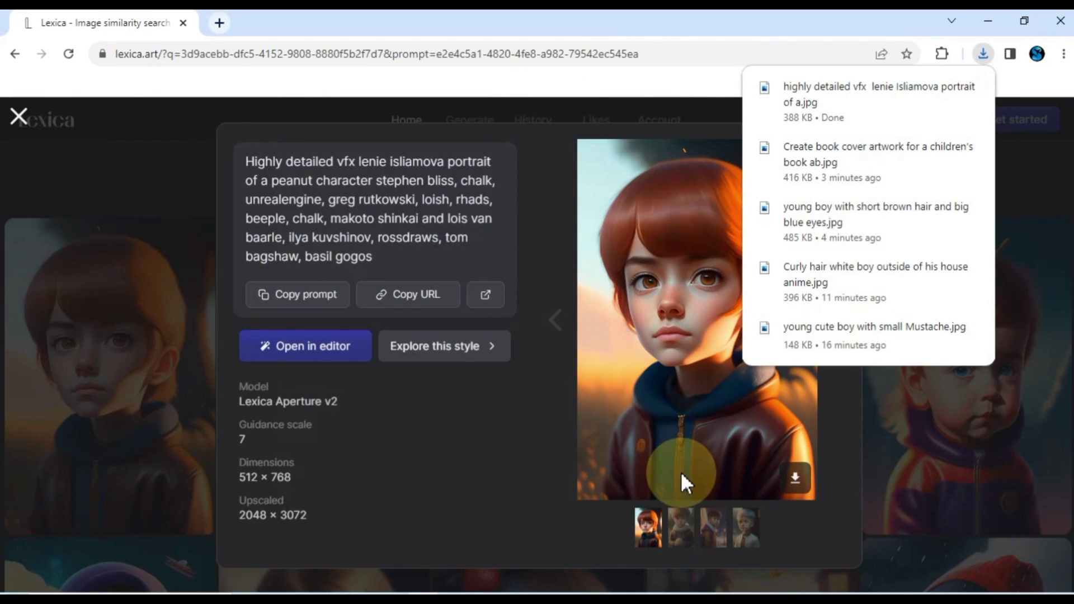
left_click(526, 340)
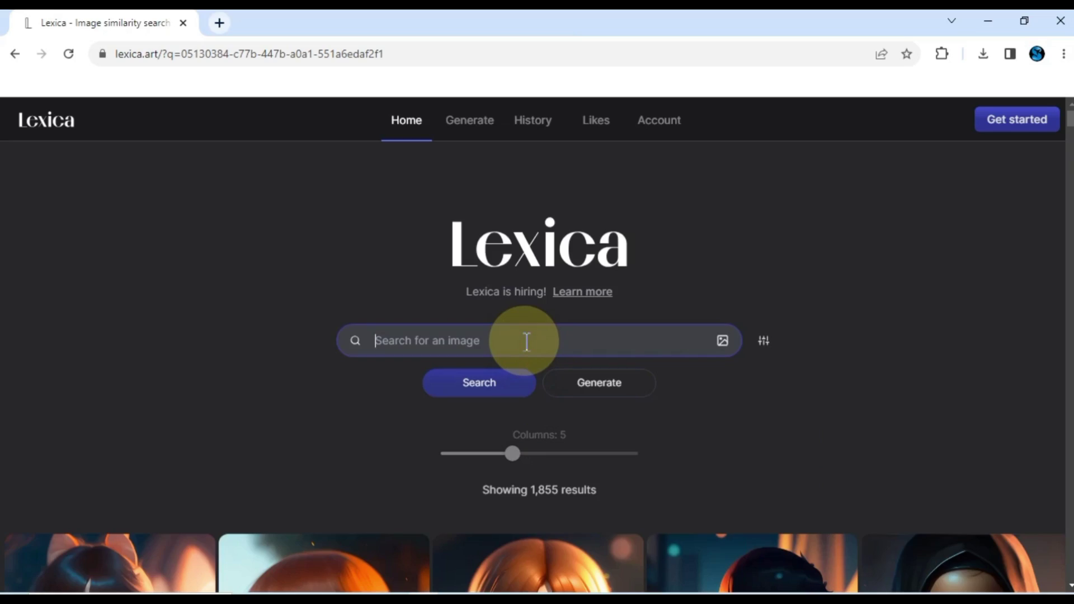
- Search Lexica for 'Ai' and scroll through the results
type("Ai")
key("Return")
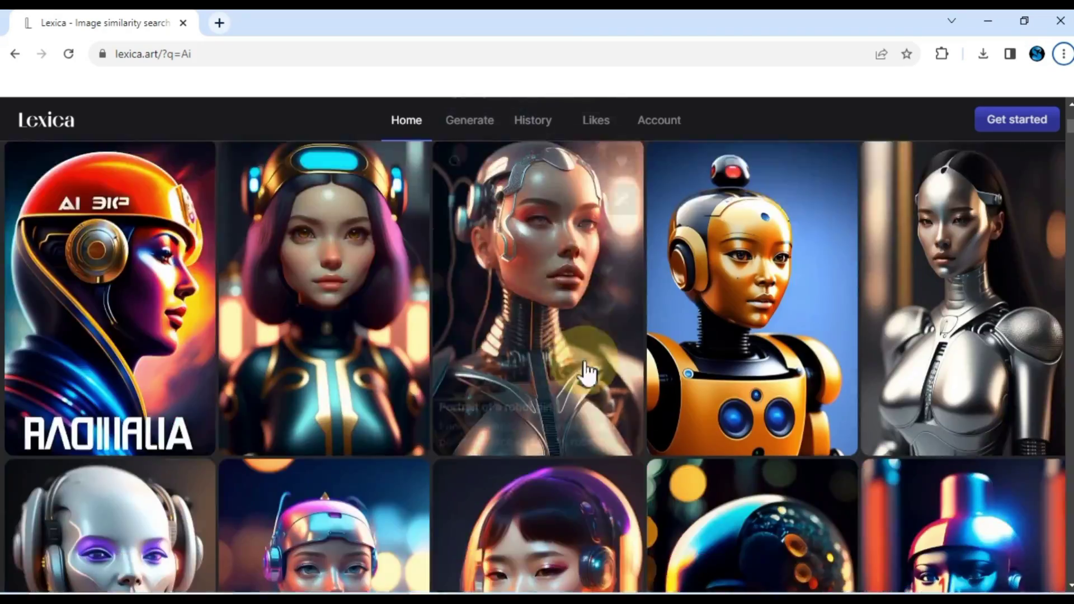
scroll(638, 439, "down", 10)
scroll(638, 442, "down", 15)
scroll(638, 439, "down", 15)
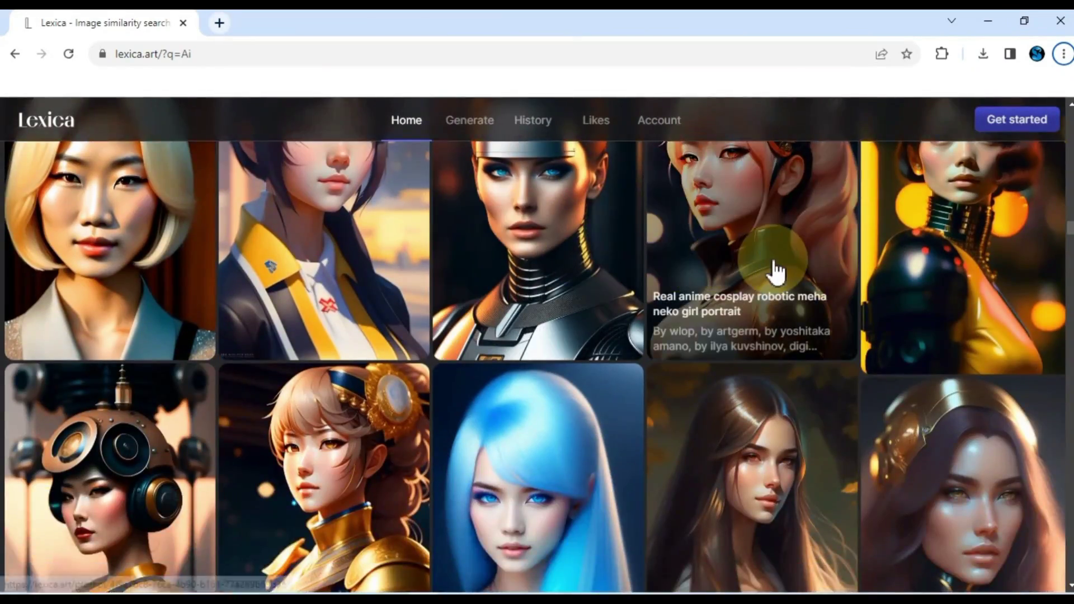
scroll(772, 269, "up", 2)
- Download the pink-haired robotic girl portrait after comparing its four variants
left_click(757, 284)
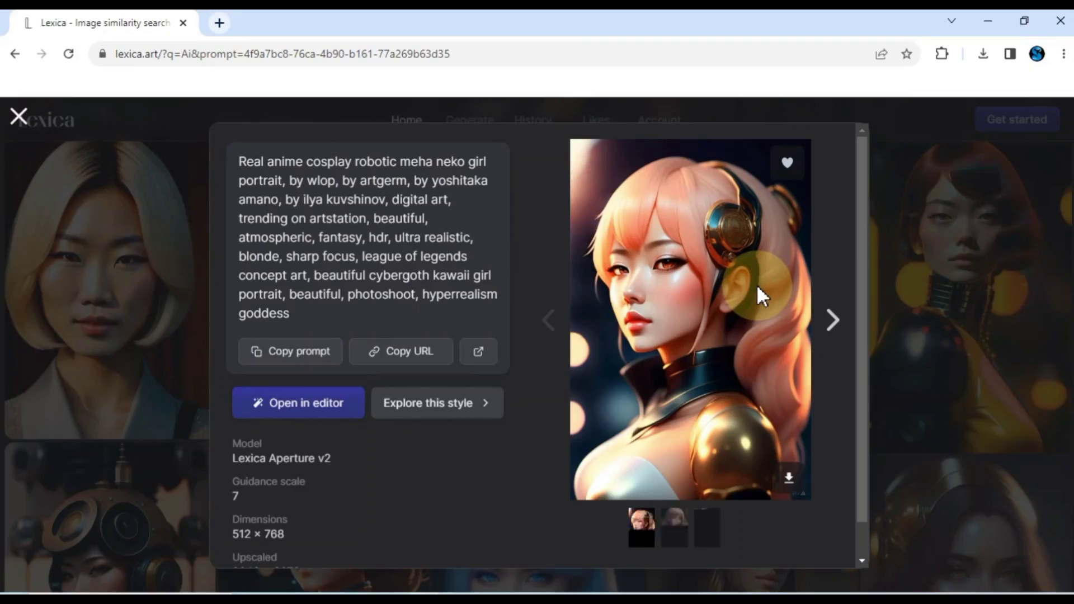
left_click(674, 525)
left_click(706, 529)
left_click(741, 537)
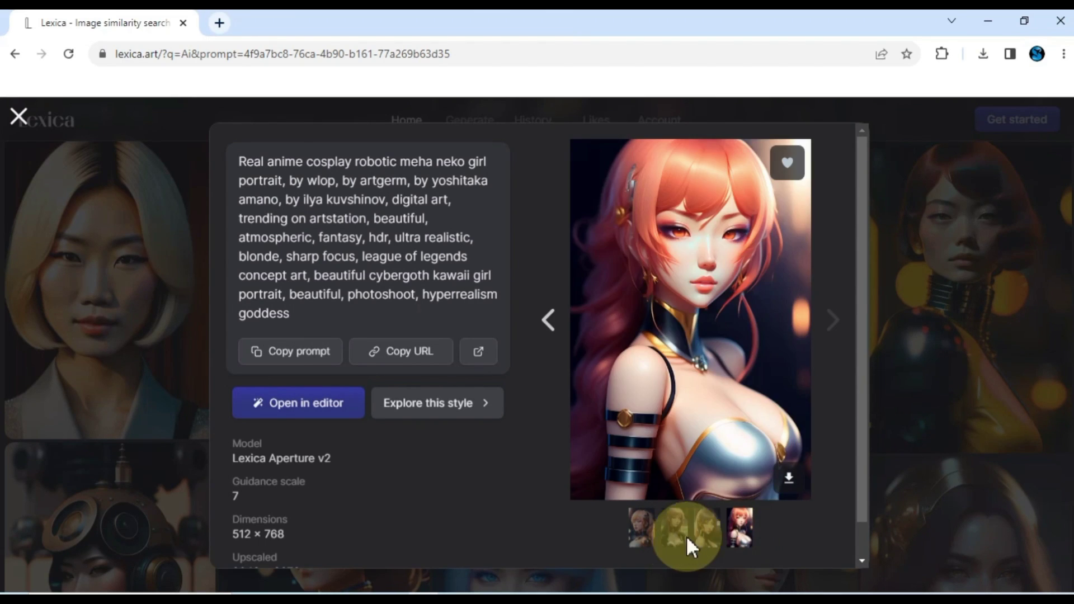
left_click(640, 532)
left_click(789, 477)
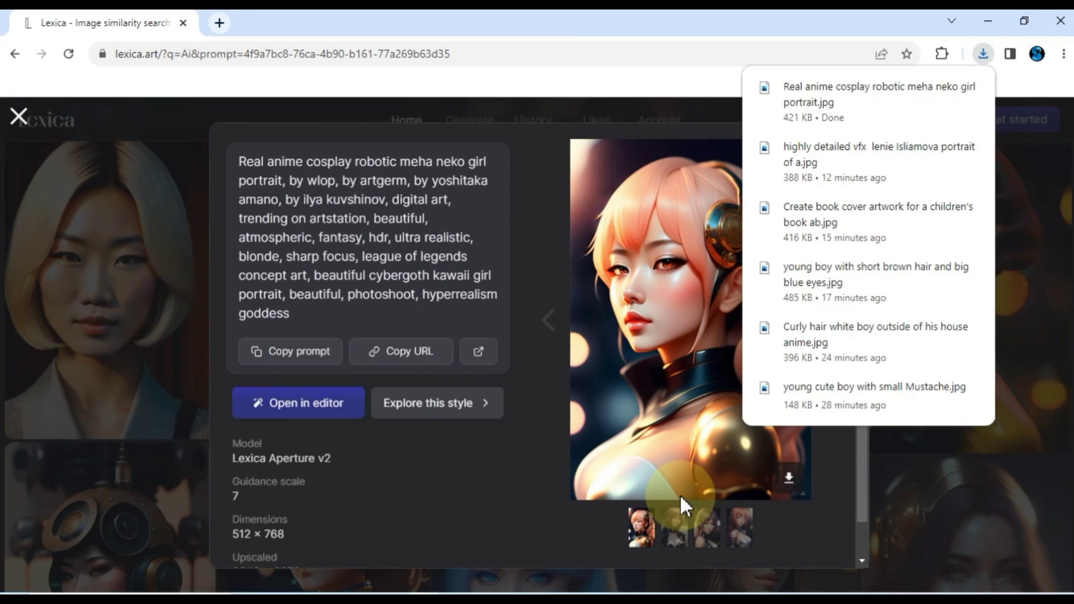
left_click(92, 164)
- Save the short-haired cyborg girl portrait as comic illustration.jpg
scroll(649, 362, "down", 5)
scroll(653, 369, "down", 5)
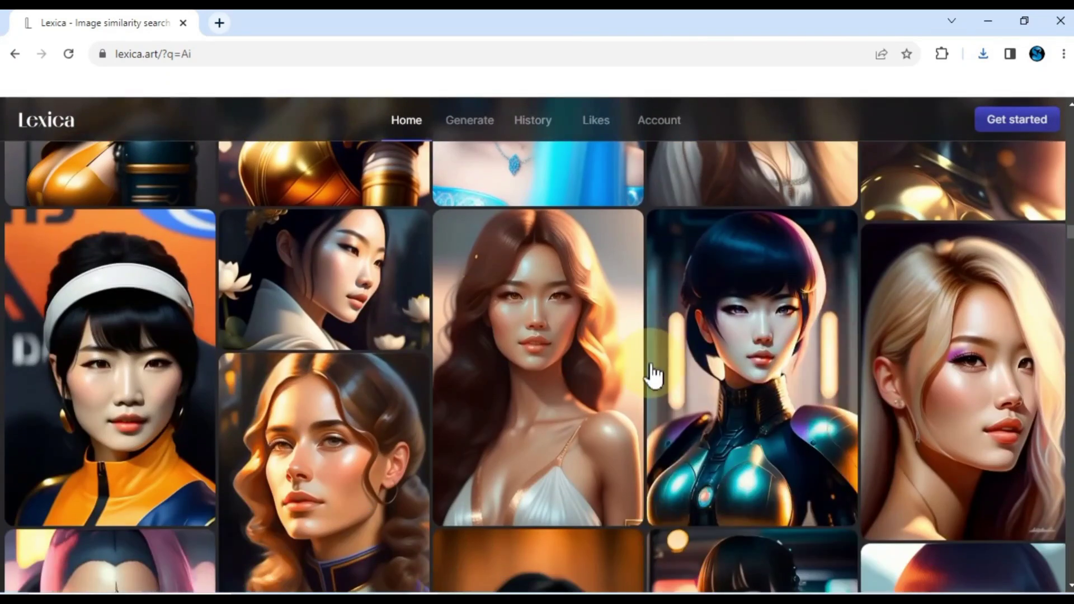
left_click(751, 374)
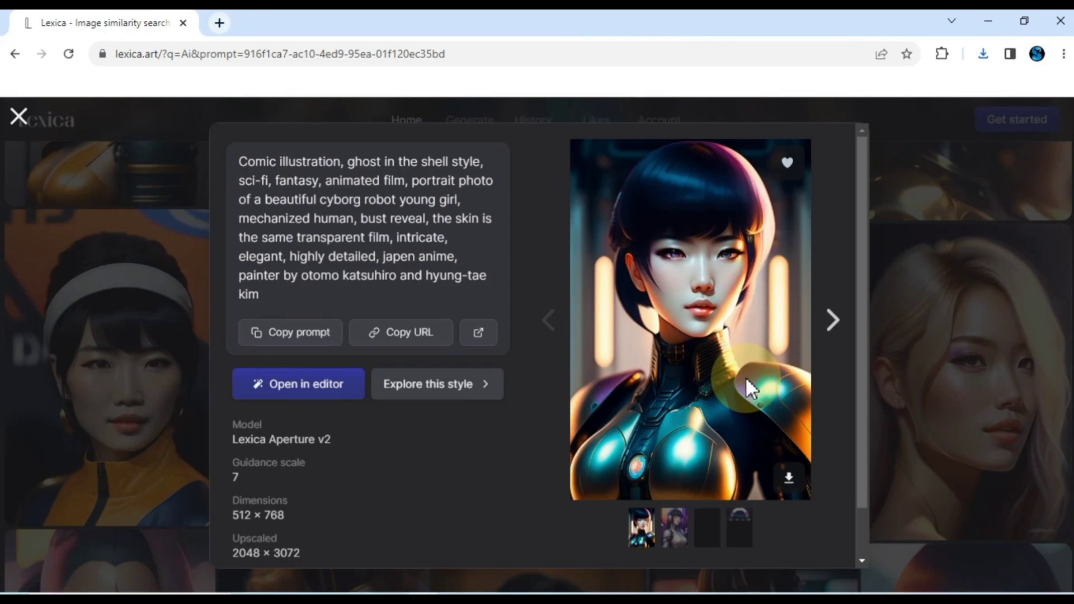
left_click(676, 530)
left_click(715, 537)
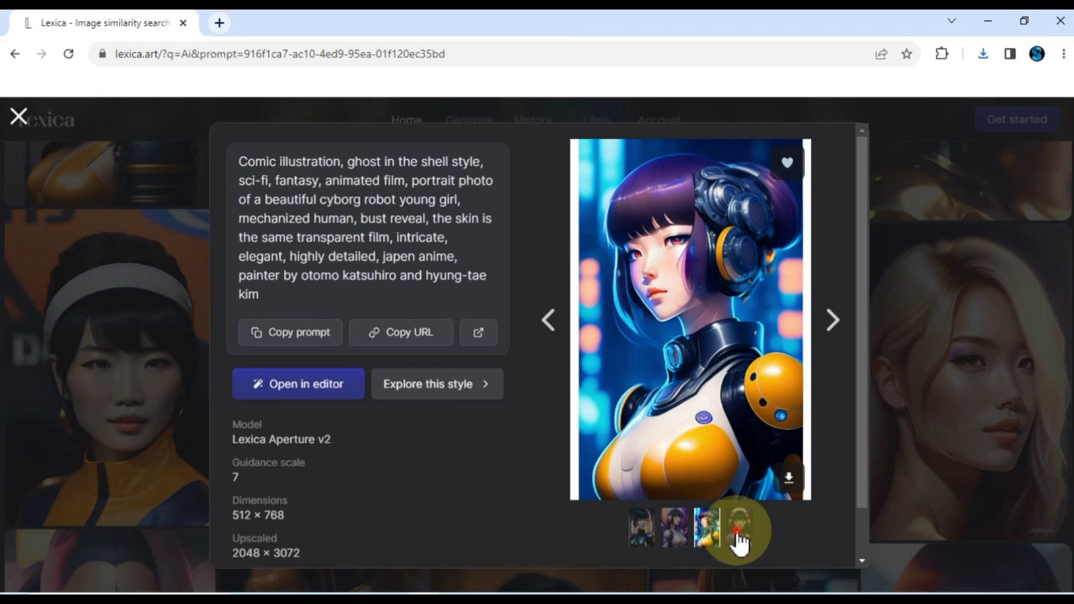
left_click(738, 538)
left_click(642, 537)
left_click(789, 477)
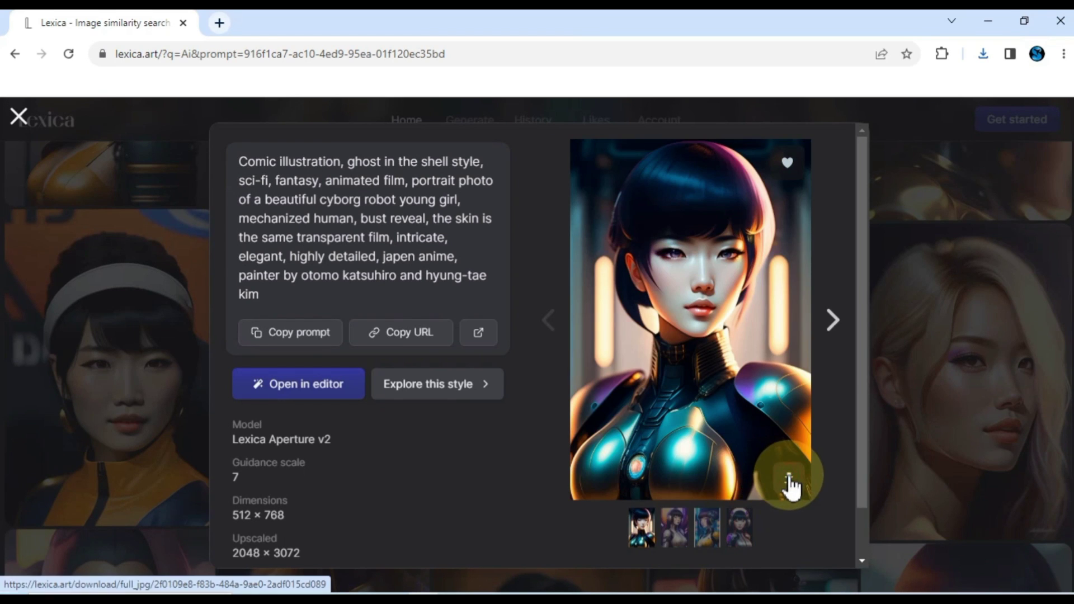
left_click(661, 489)
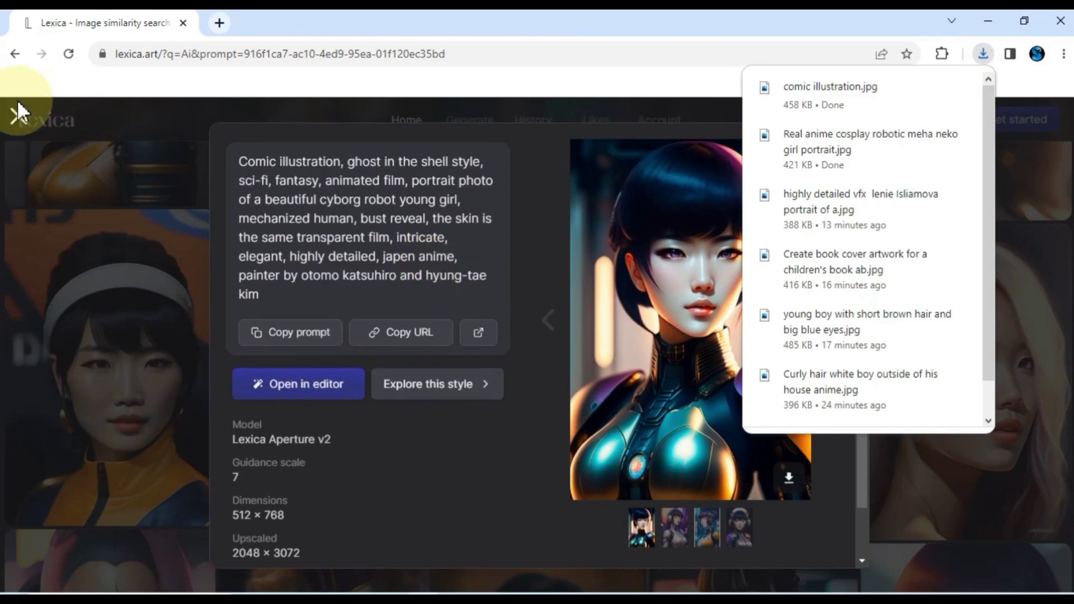
left_click(18, 117)
scroll(546, 292, "down", 8)
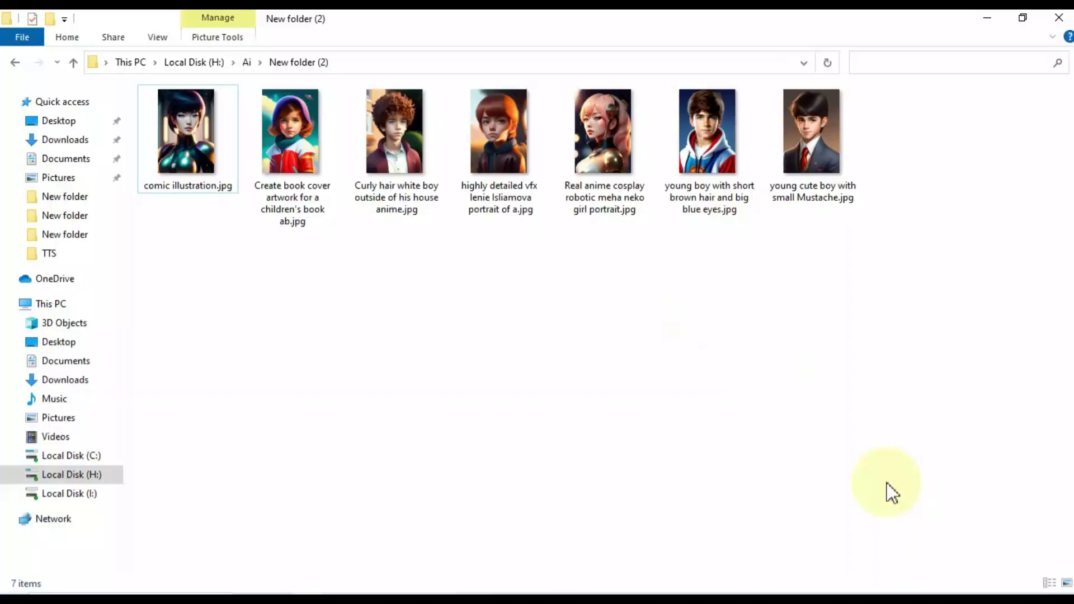
scroll(508, 309, "up", 6)
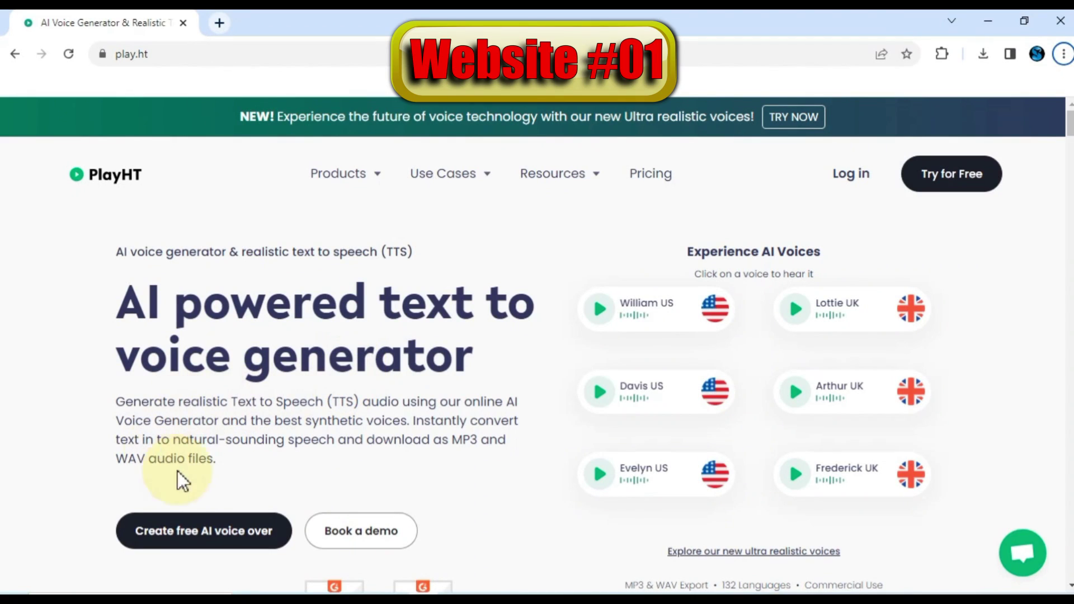
- Play the William US voice sample, then the Evelyn US sample on PlayHT
left_click(600, 310)
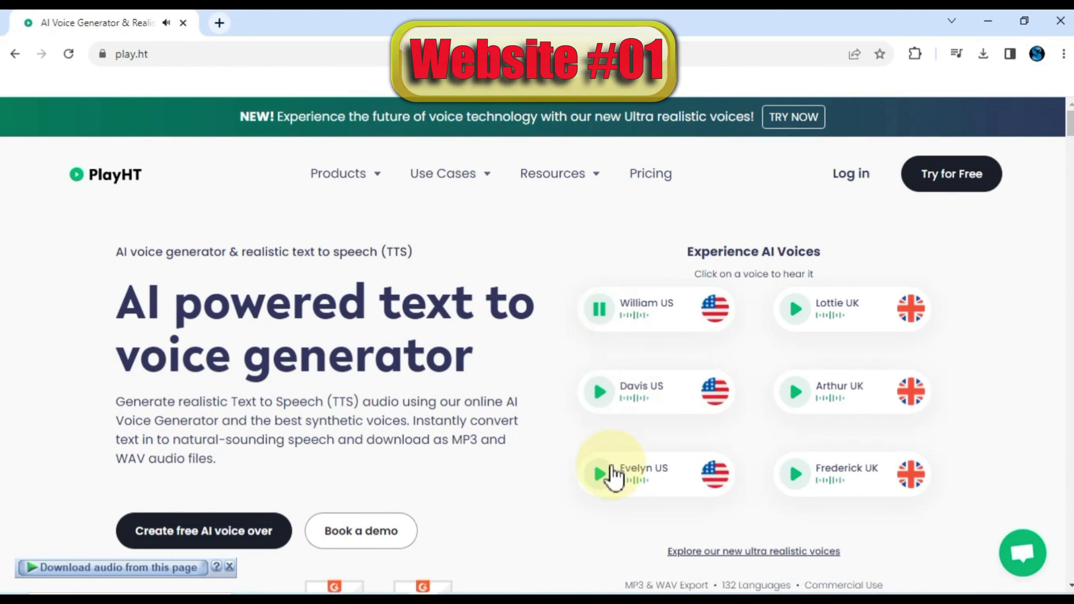
left_click(603, 476)
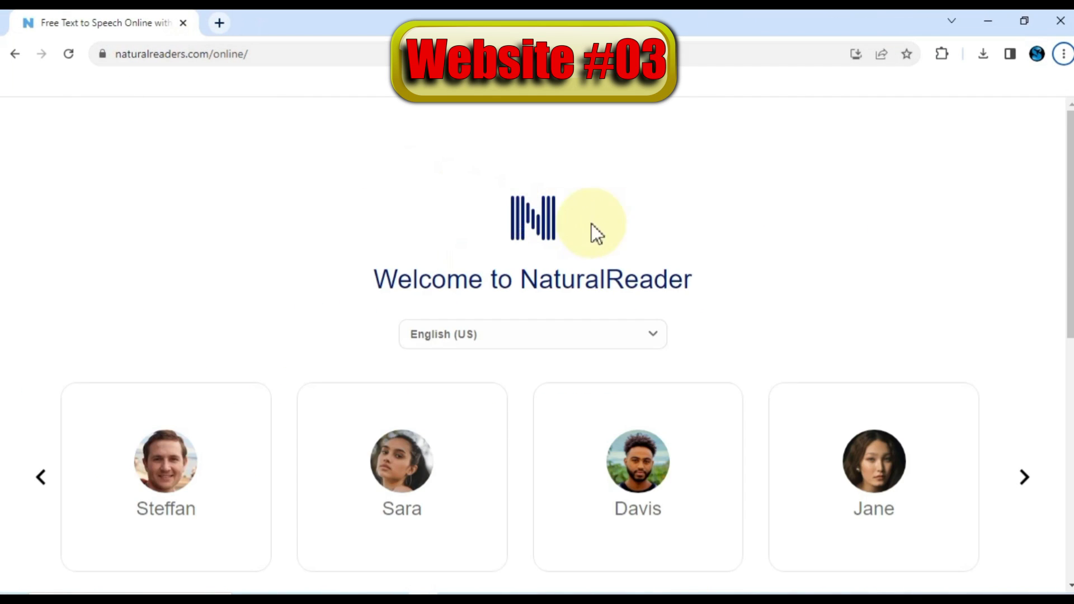
- Choose the Sara voice in NaturalReader and continue to the reader
scroll(606, 237, "down", 8)
scroll(529, 263, "up", 5)
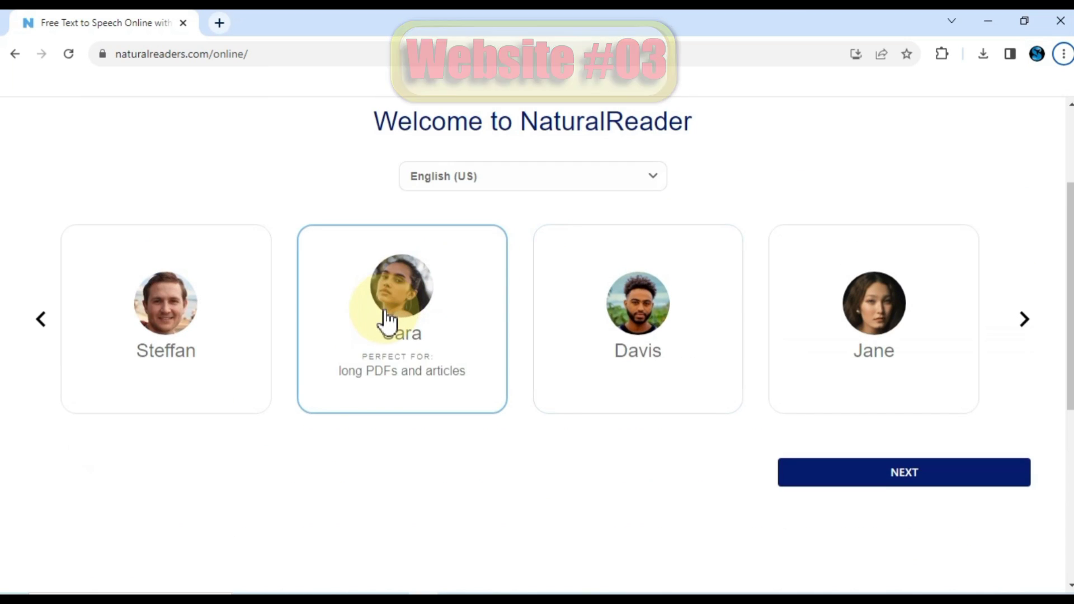
left_click(438, 347)
scroll(472, 354, "up", 3)
scroll(509, 347, "down", 7)
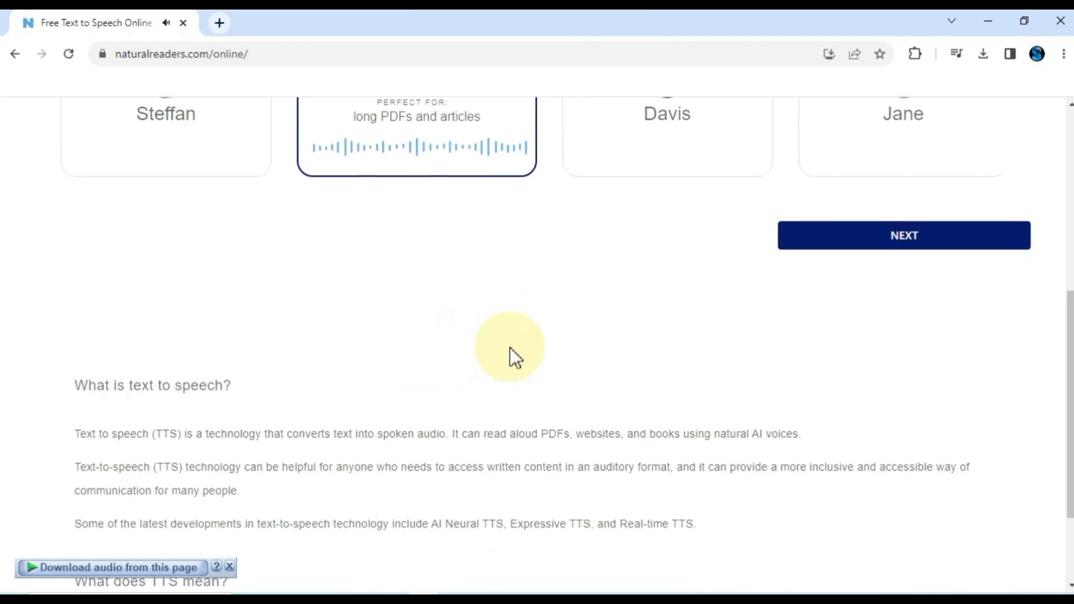
left_click(918, 240)
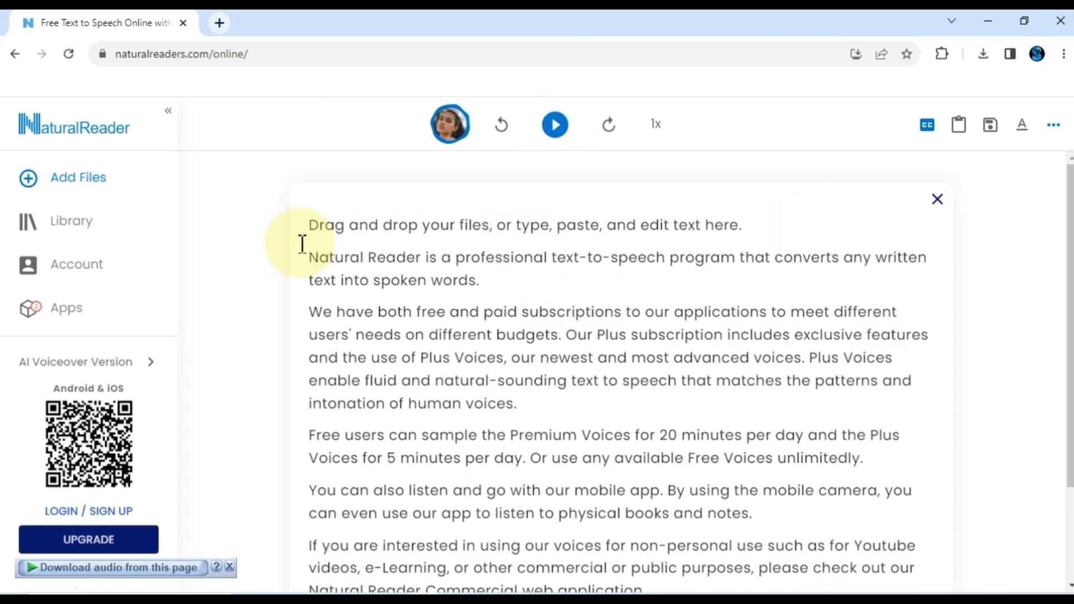
- Replace the sample text with 'Hello' and have it read aloud
left_click_drag(305, 226, 666, 336)
key("ctrl+a")
key("Delete")
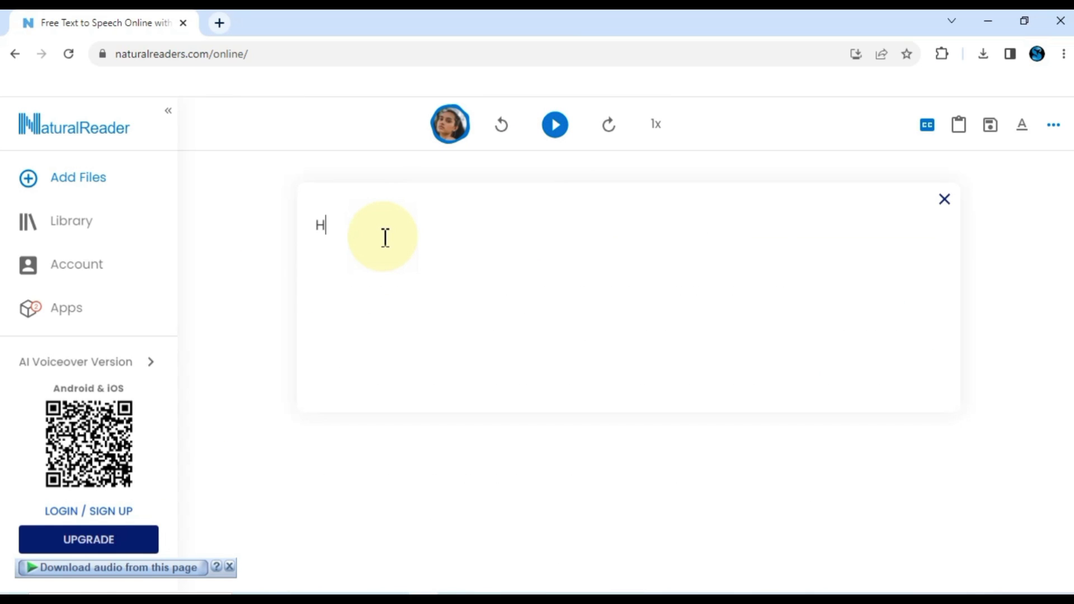
type("Hello")
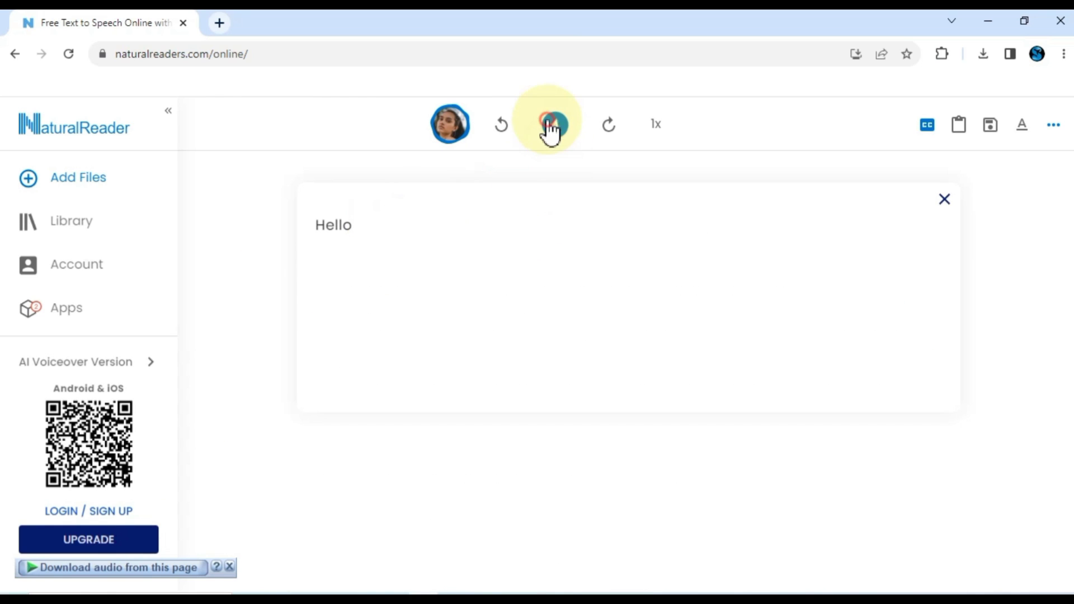
left_click(553, 126)
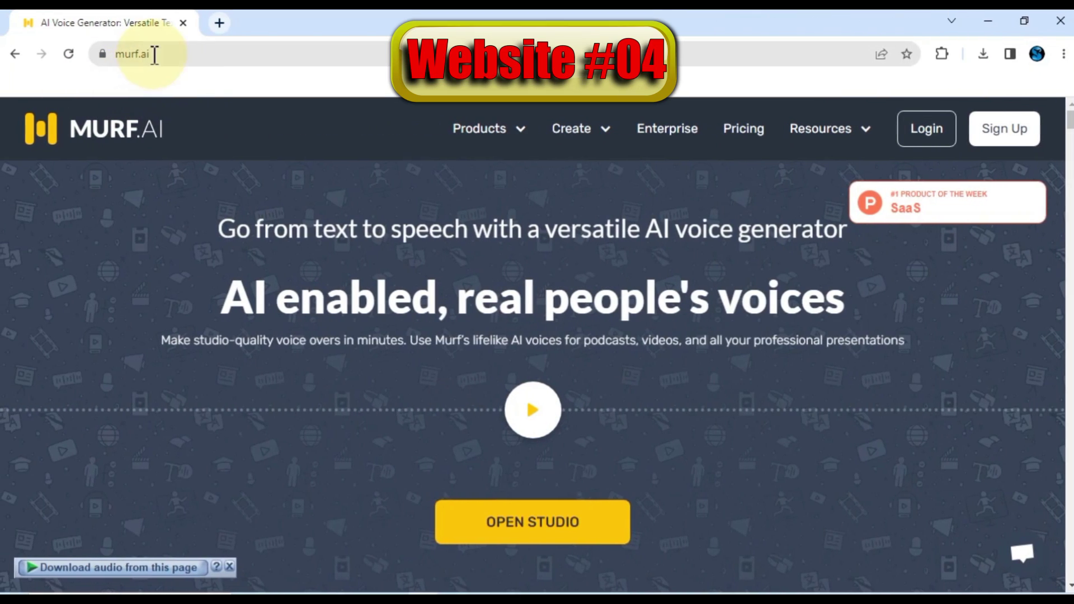
- Play Murf.ai's homepage voice demo and scroll down past the five sample voice avatars
scroll(444, 251, "down", 3)
scroll(475, 241, "down", 2)
scroll(525, 274, "up", 3)
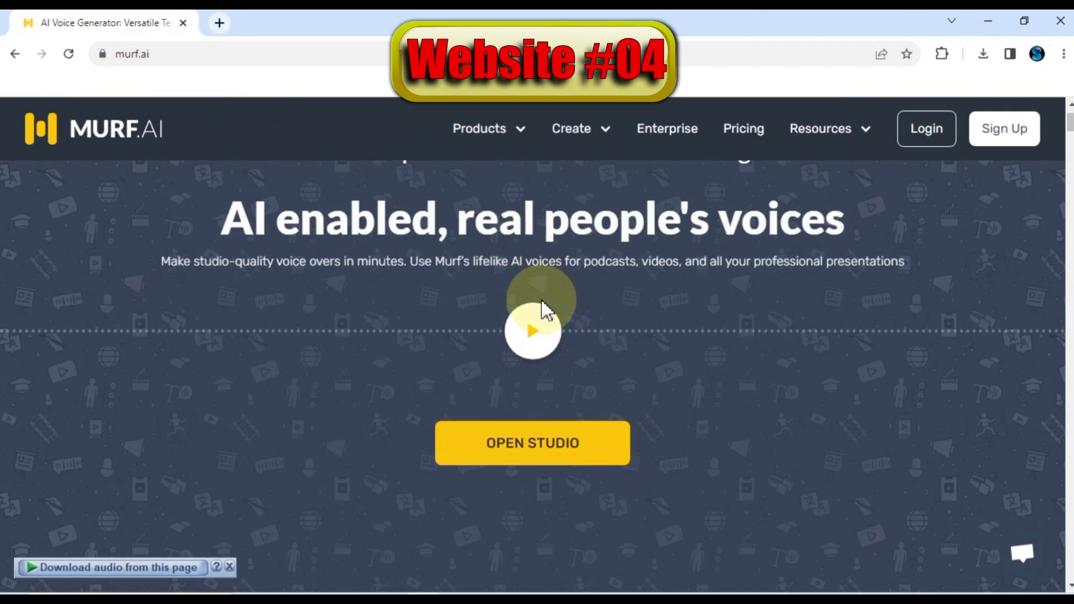
left_click(546, 318)
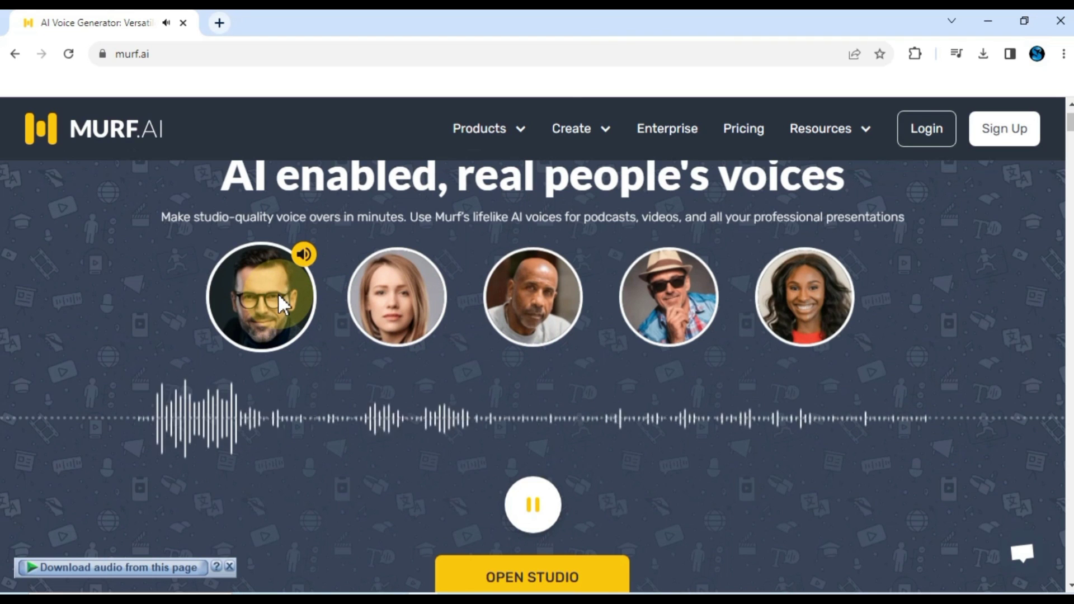
scroll(538, 354, "down", 5)
scroll(538, 354, "down", 5)
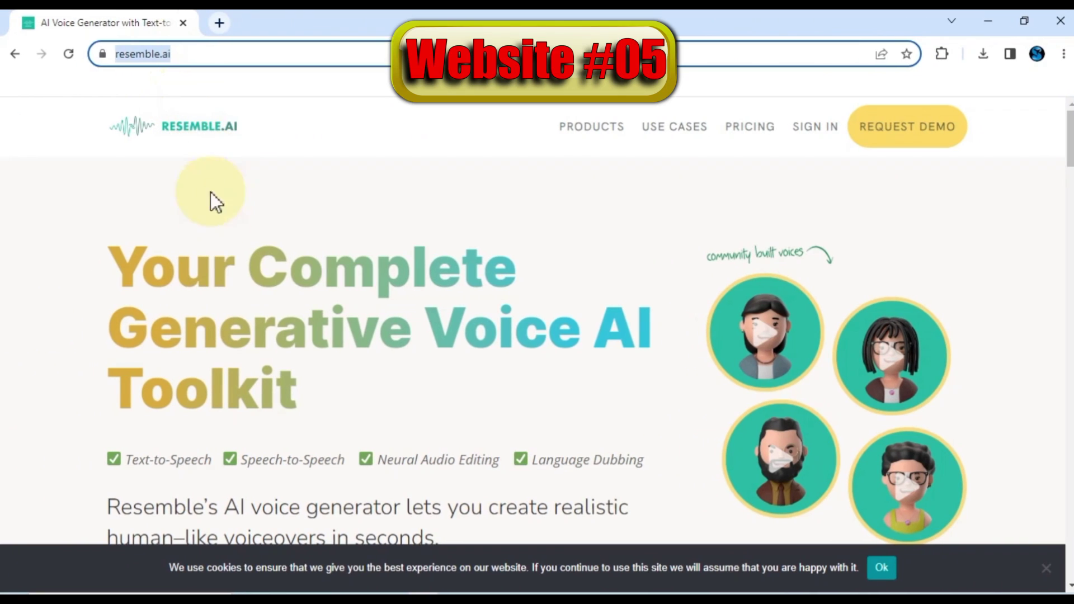
- Play the first community-built voice sample on Resemble.ai's homepage, then scroll down the page
left_click(240, 302)
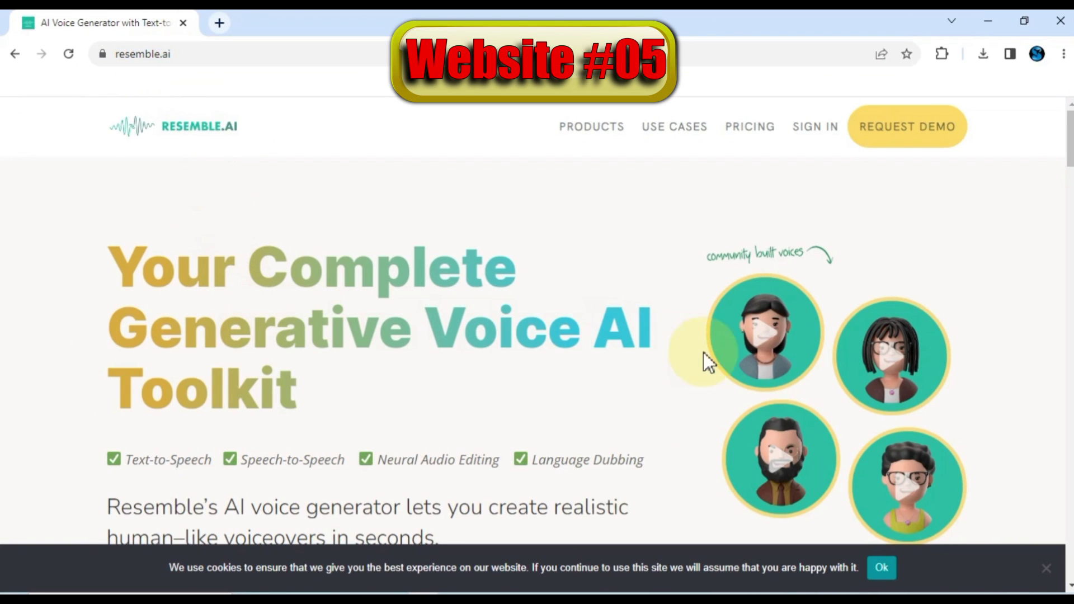
left_click(770, 348)
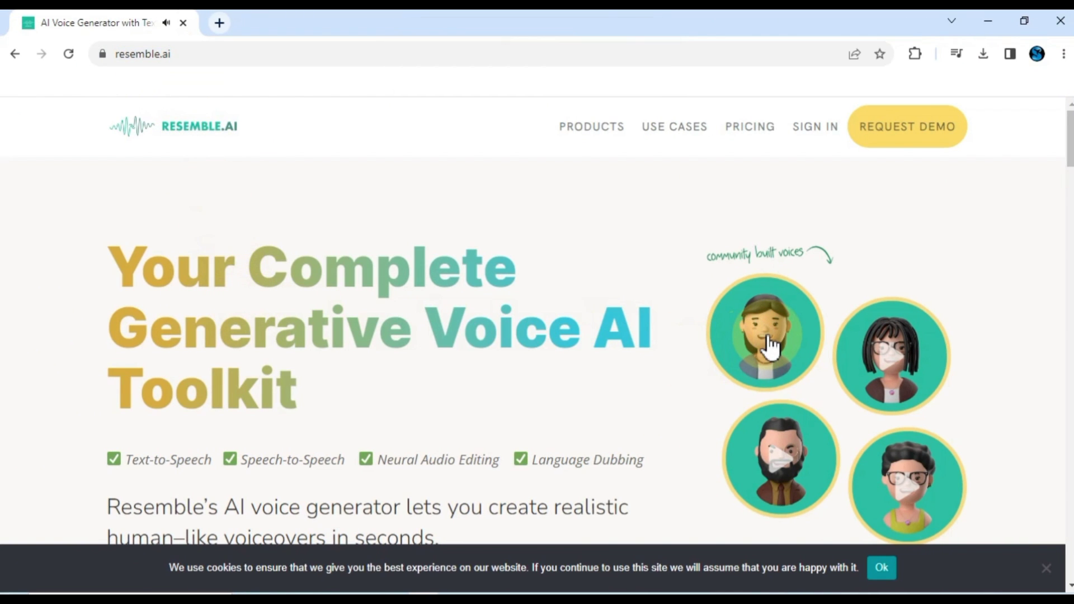
scroll(767, 340, "down", 3)
scroll(766, 343, "up", 3)
scroll(783, 391, "down", 15)
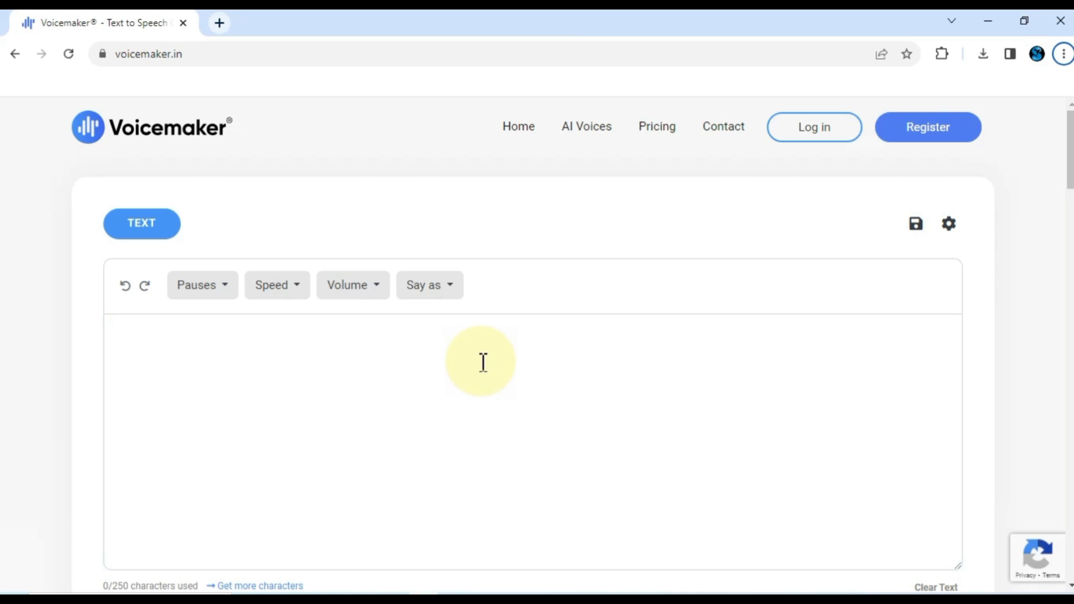
- Enter the 174-character script about AI cartoon animation in Voicemaker's text box
left_click(456, 361)
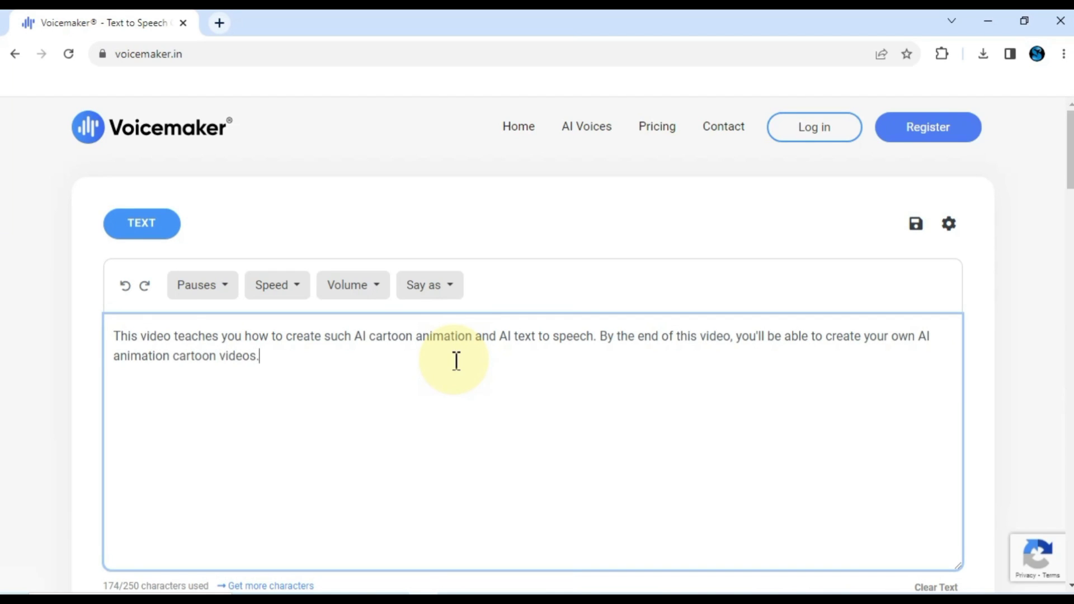
left_click_drag(456, 360, 84, 336)
left_click(345, 362)
- Select the Emily, Female (child) voice under Neural TTS in the Voices list
scroll(345, 363, "down", 4)
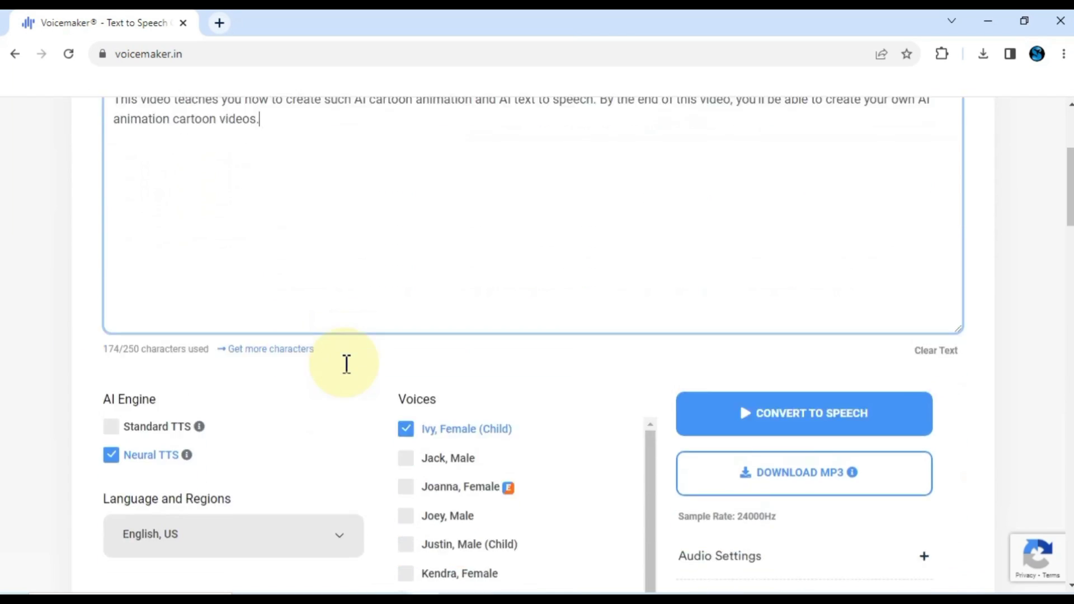
scroll(345, 363, "down", 3)
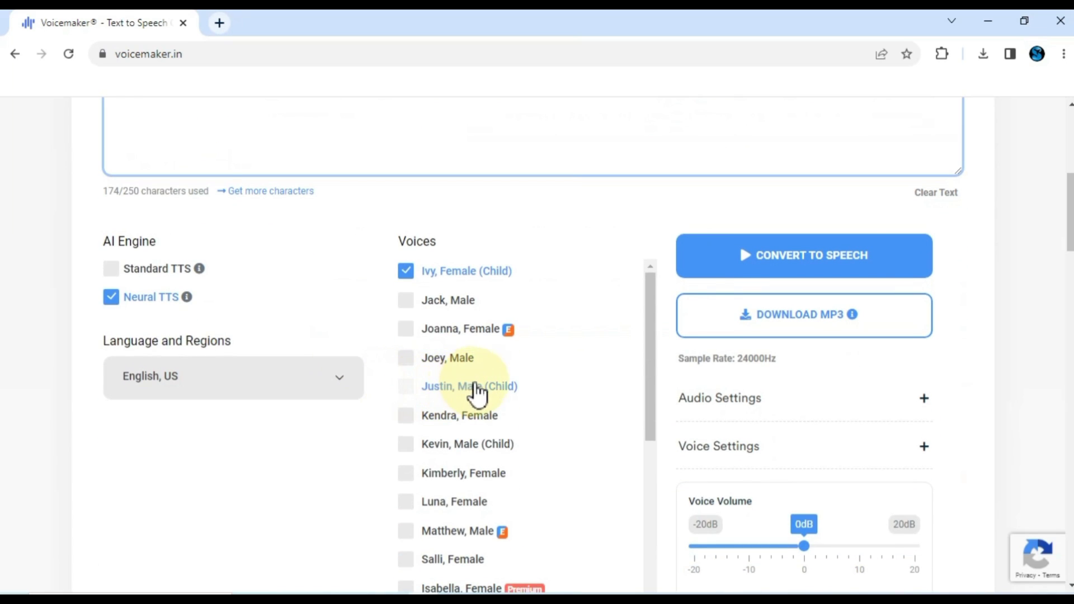
left_click(417, 302)
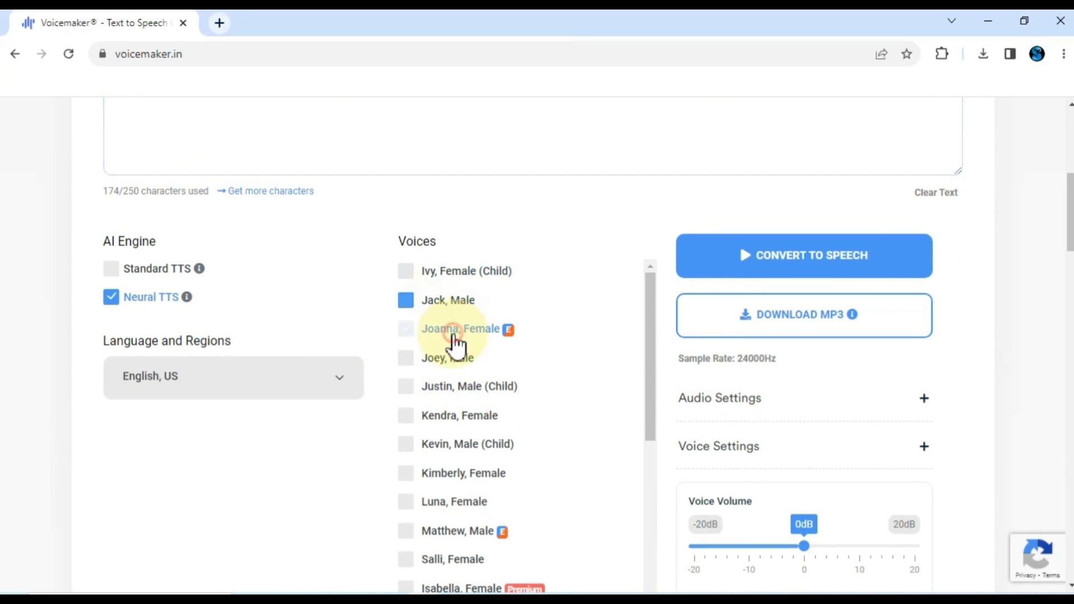
left_click(450, 332)
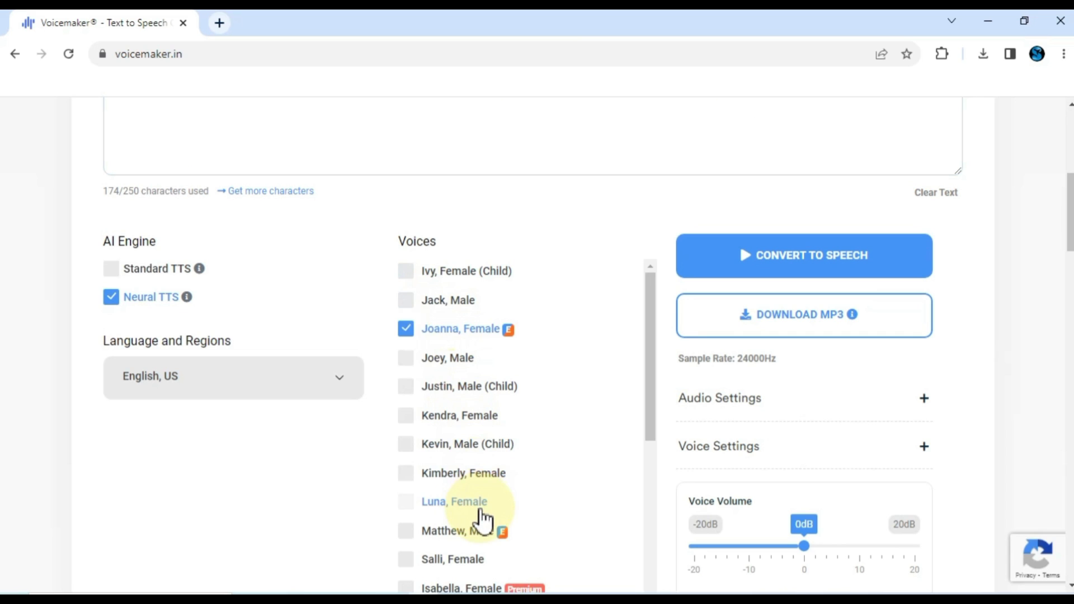
scroll(479, 518, "down", 5)
scroll(483, 520, "down", 7)
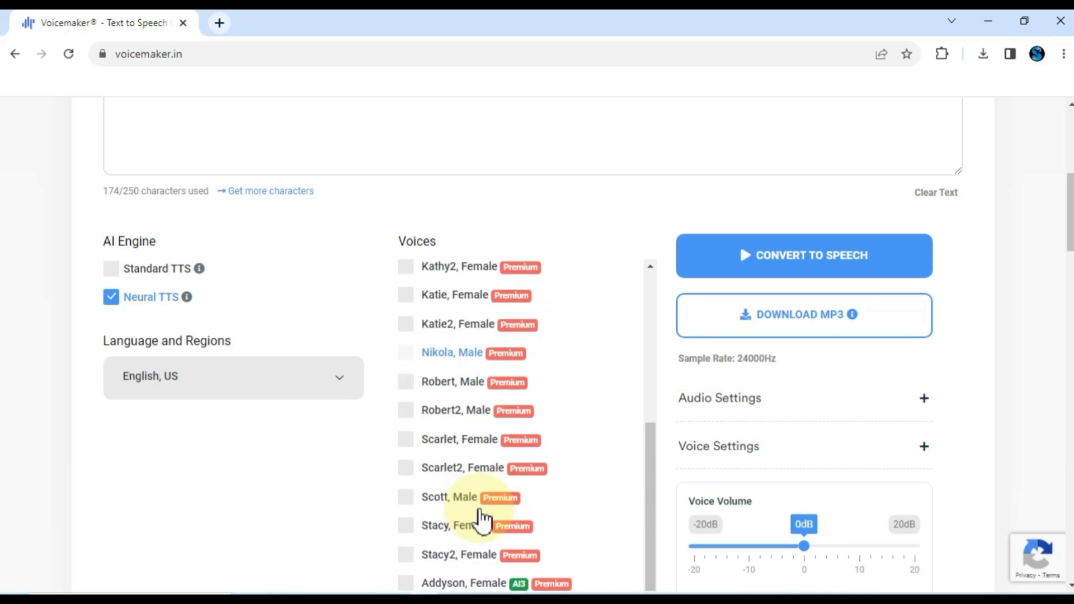
scroll(482, 520, "down", 1)
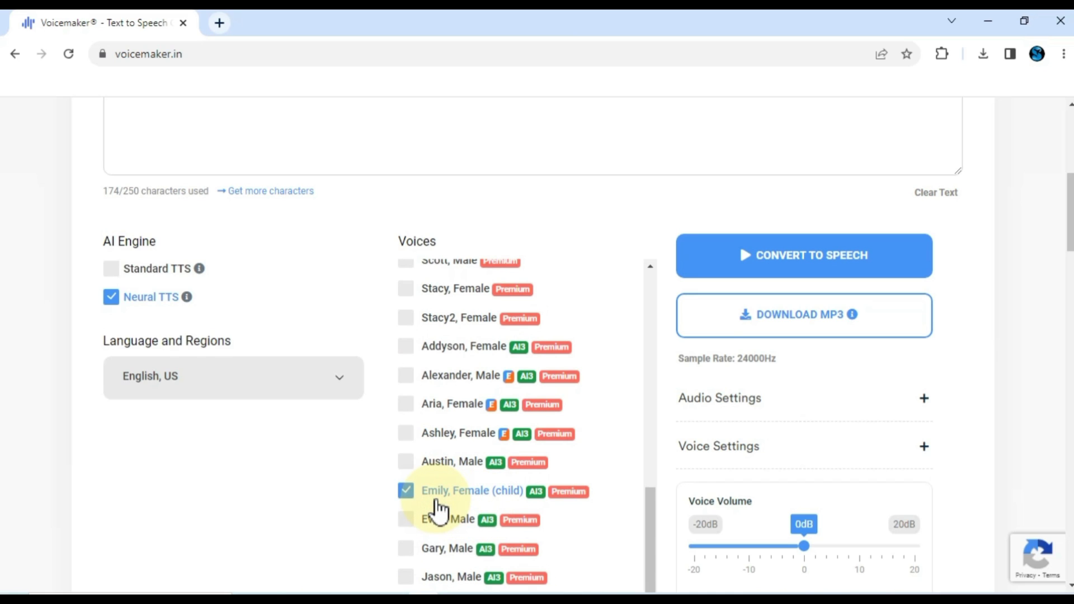
- Try converting the script to speech, which shows a warning that login is required
left_click(750, 278)
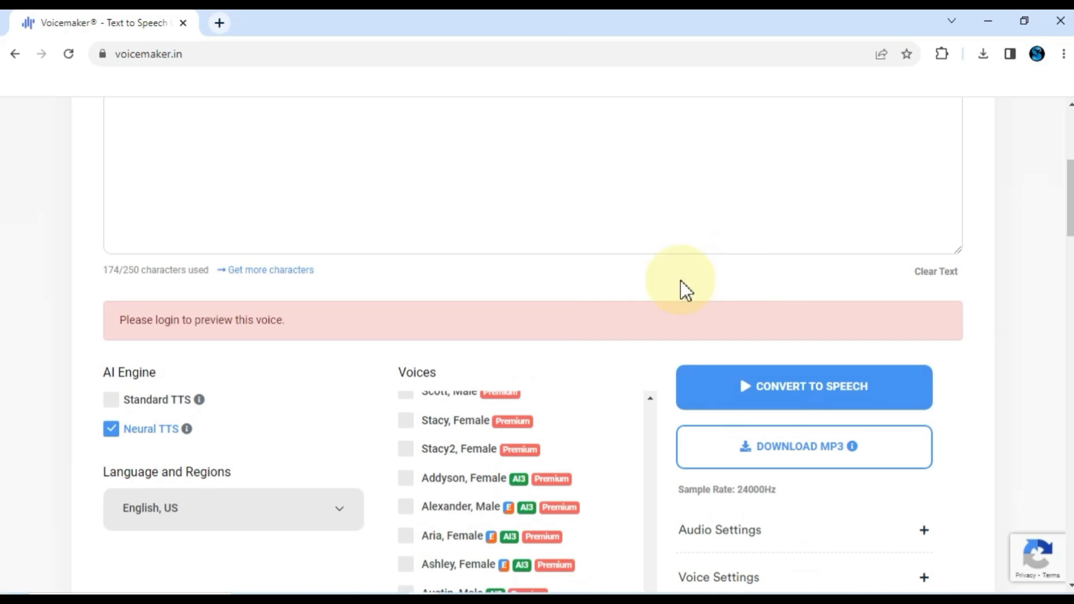
left_click_drag(118, 321, 289, 324)
left_click(287, 324)
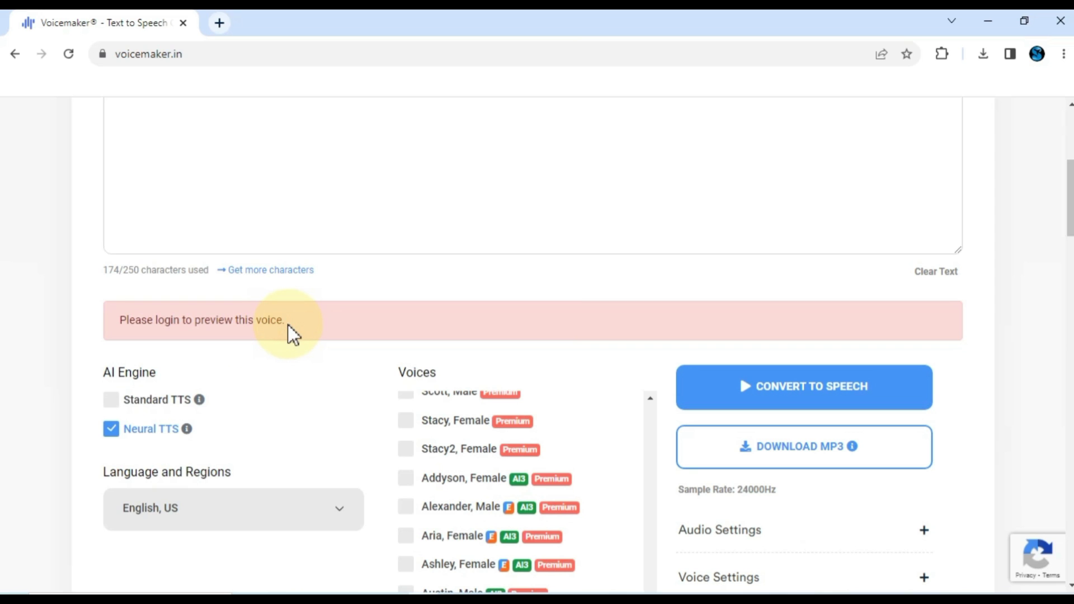
- Log in to Voicemaker with a Google account
scroll(287, 324, "up", 5)
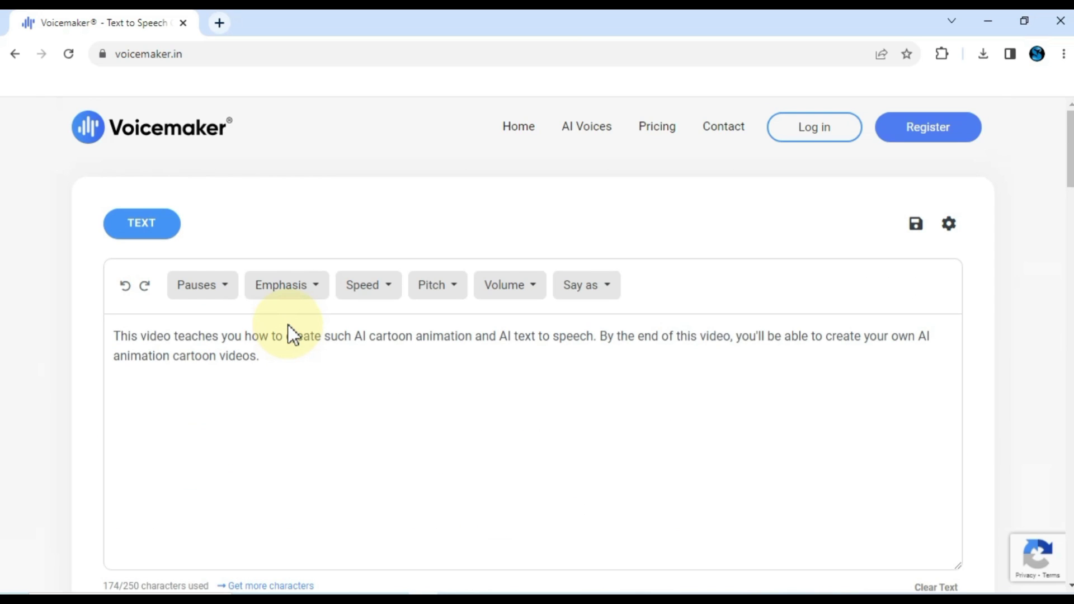
left_click(818, 129)
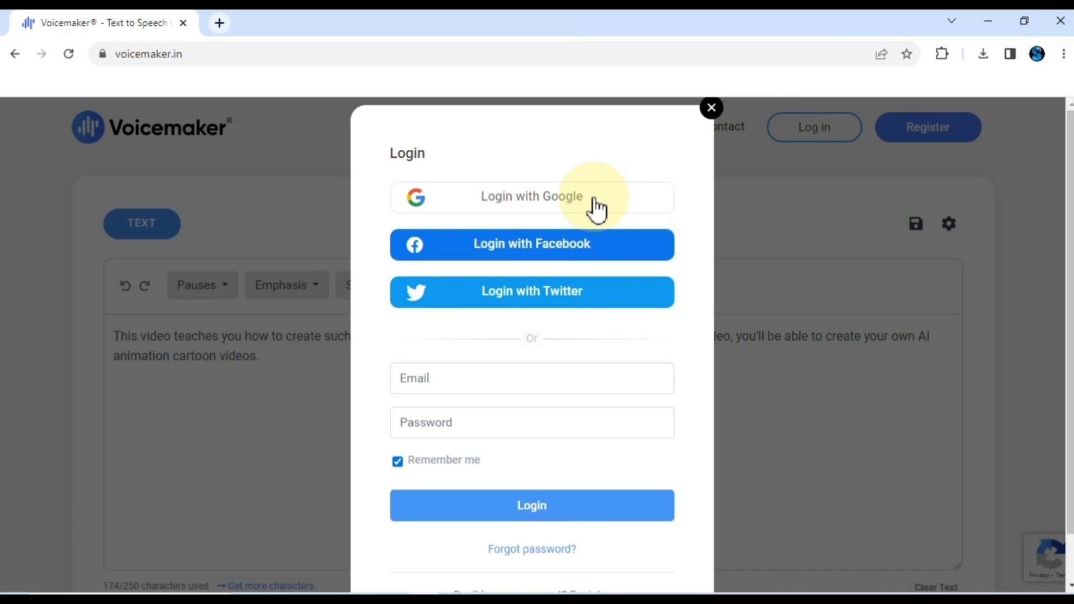
left_click(579, 197)
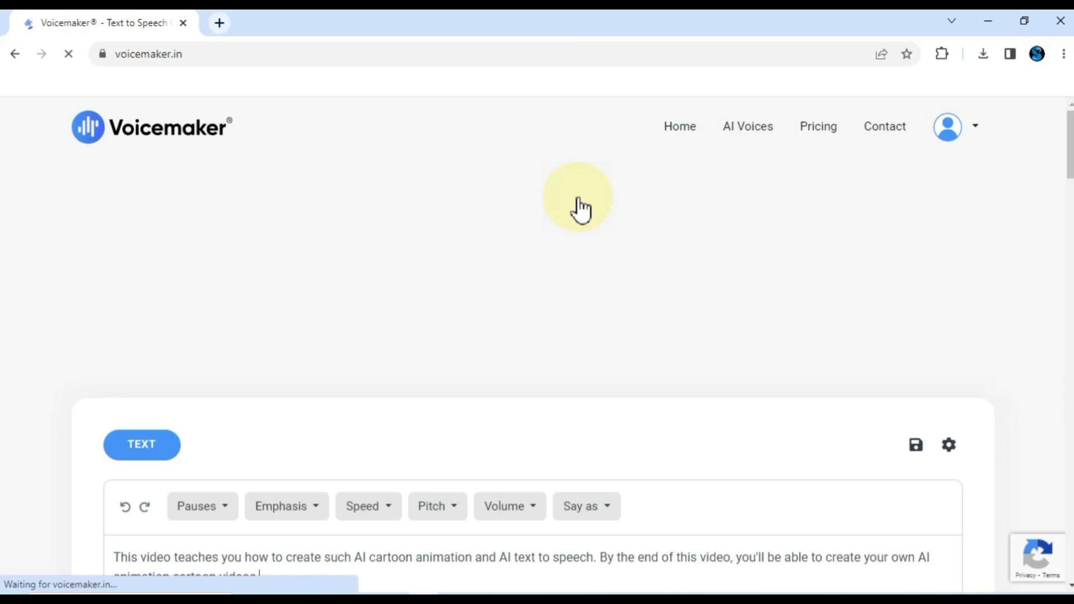
- Convert the script to a 14-second clip in Emily's voice and let it play through
scroll(579, 200, "down", 7)
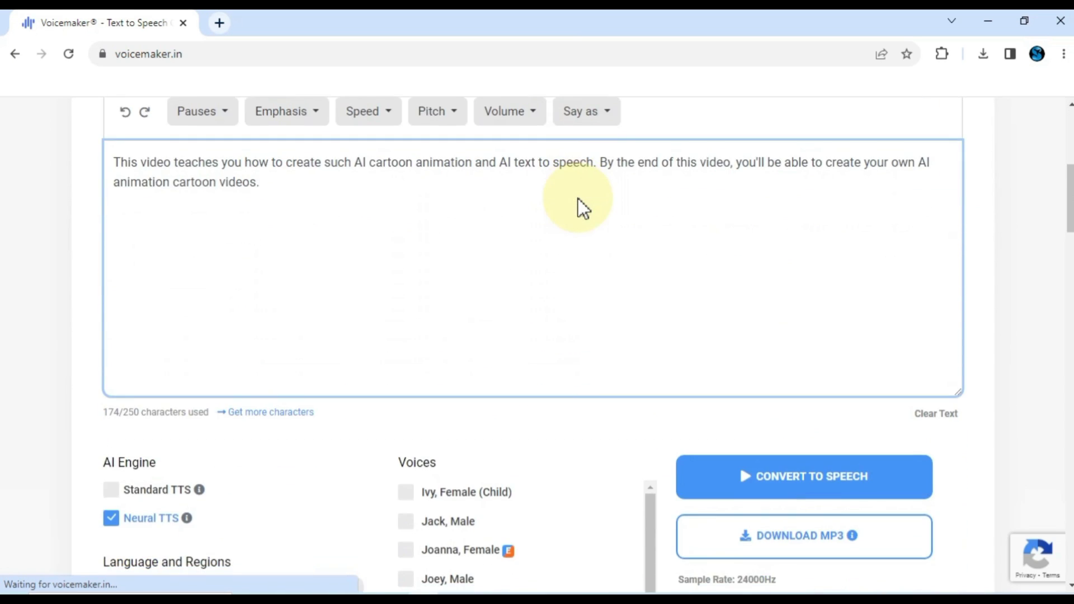
scroll(579, 199, "down", 3)
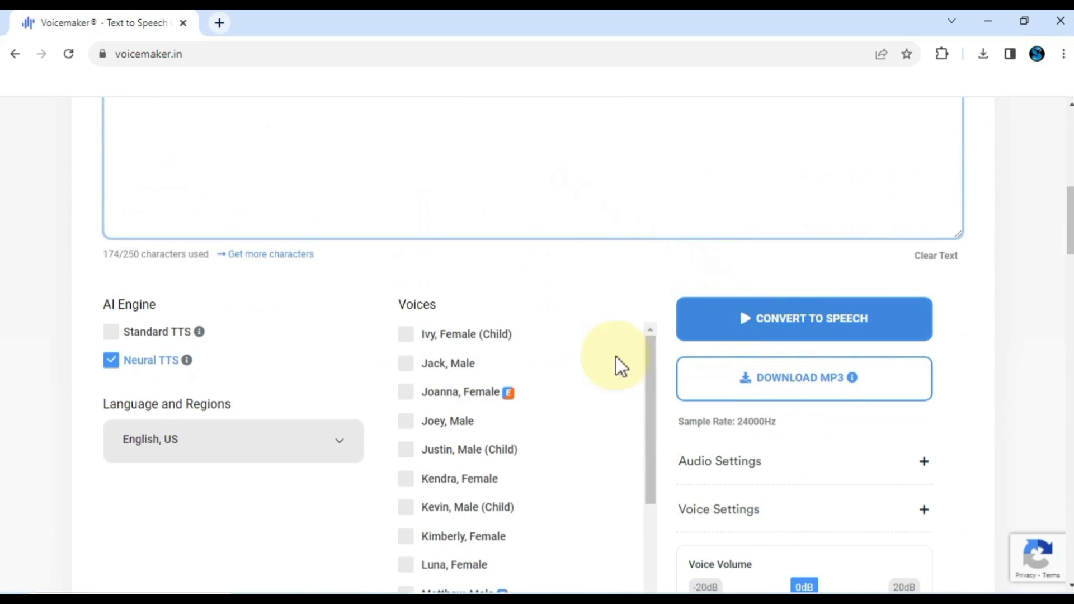
scroll(592, 373, "down", 10)
scroll(592, 373, "down", 2)
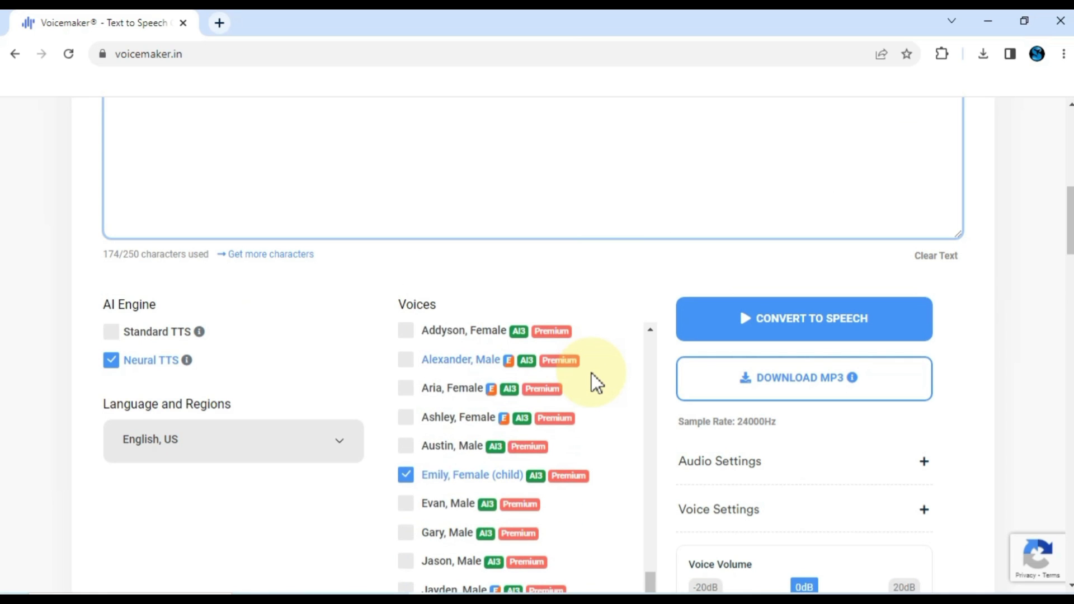
left_click(780, 334)
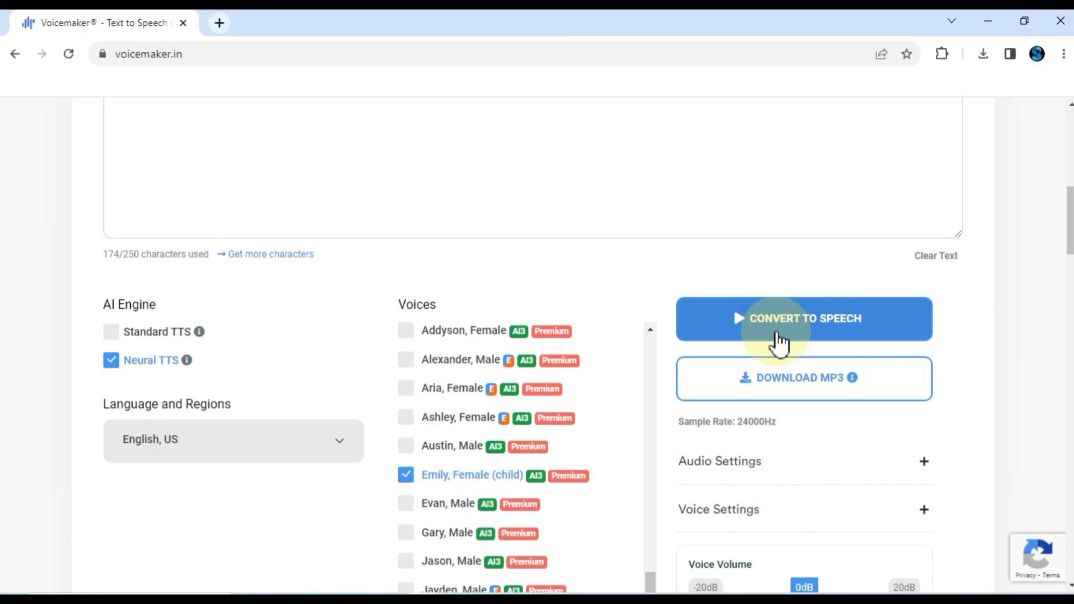
scroll(820, 447, "down", 7)
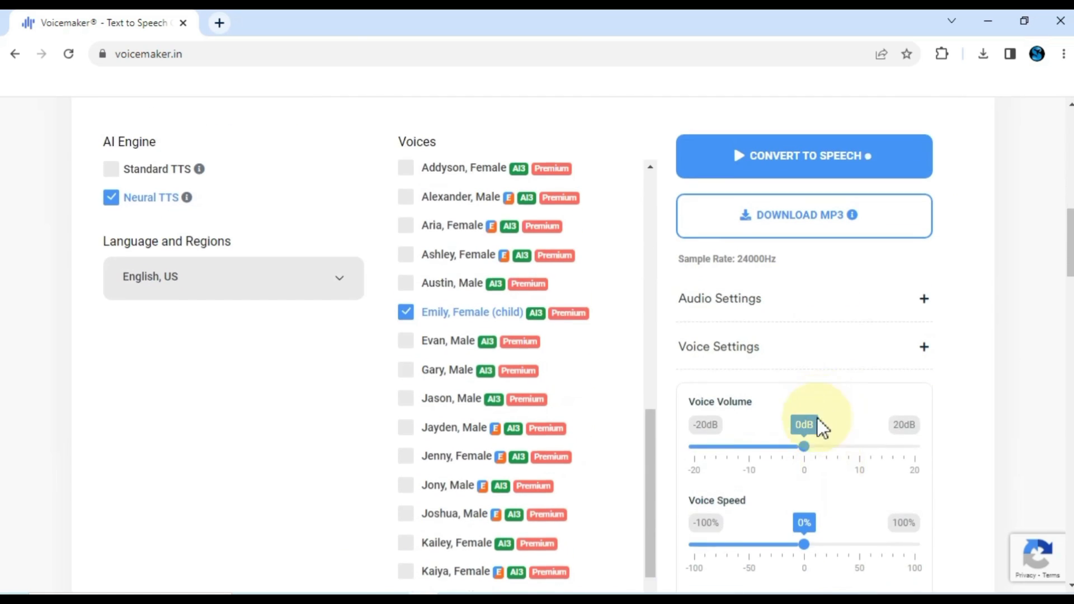
scroll(811, 441, "down", 5)
scroll(807, 462, "up", 10)
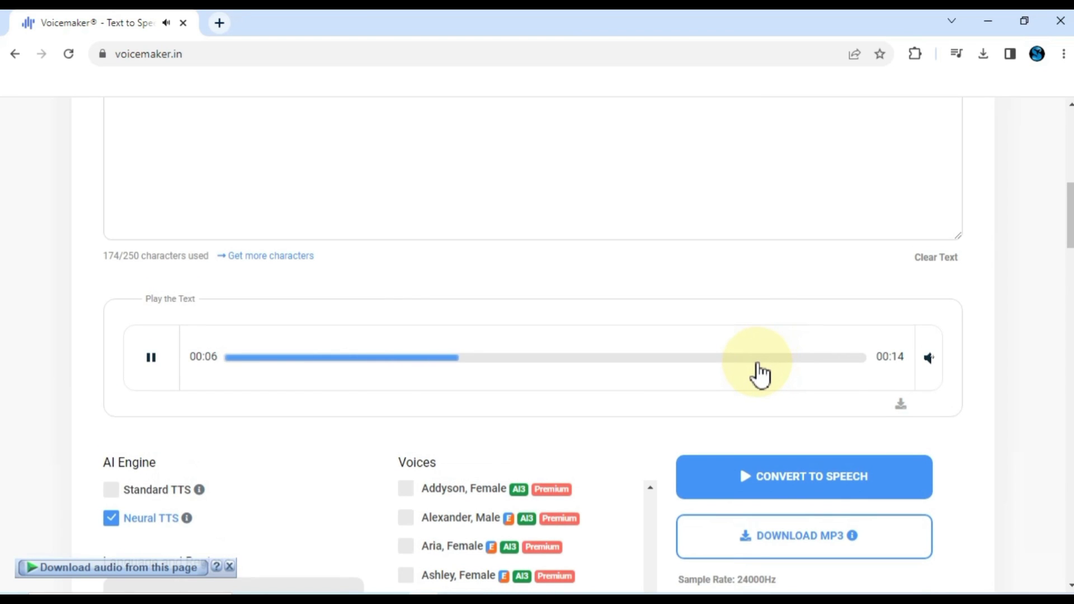
scroll(758, 368, "up", 3)
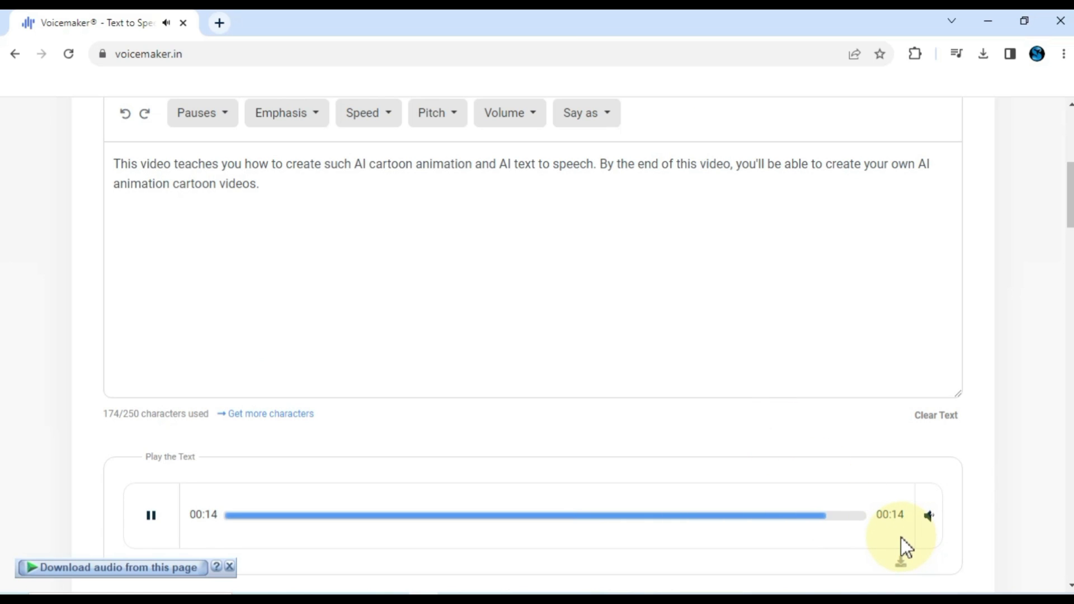
- Save the first speech clip into the Ai\New folder
scroll(903, 542, "down", 1)
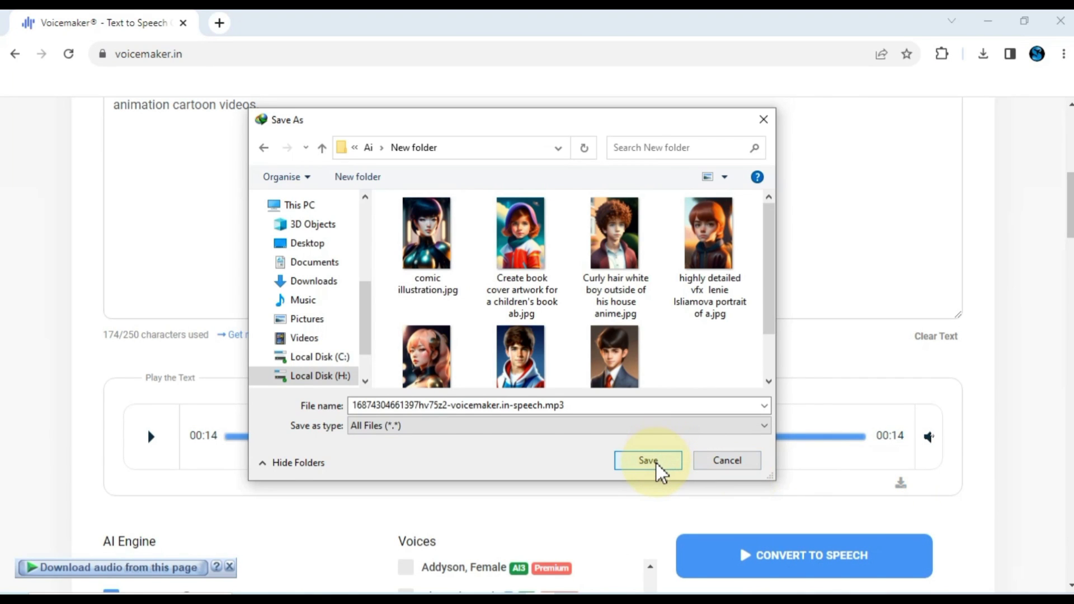
left_click(657, 464)
left_click(534, 379)
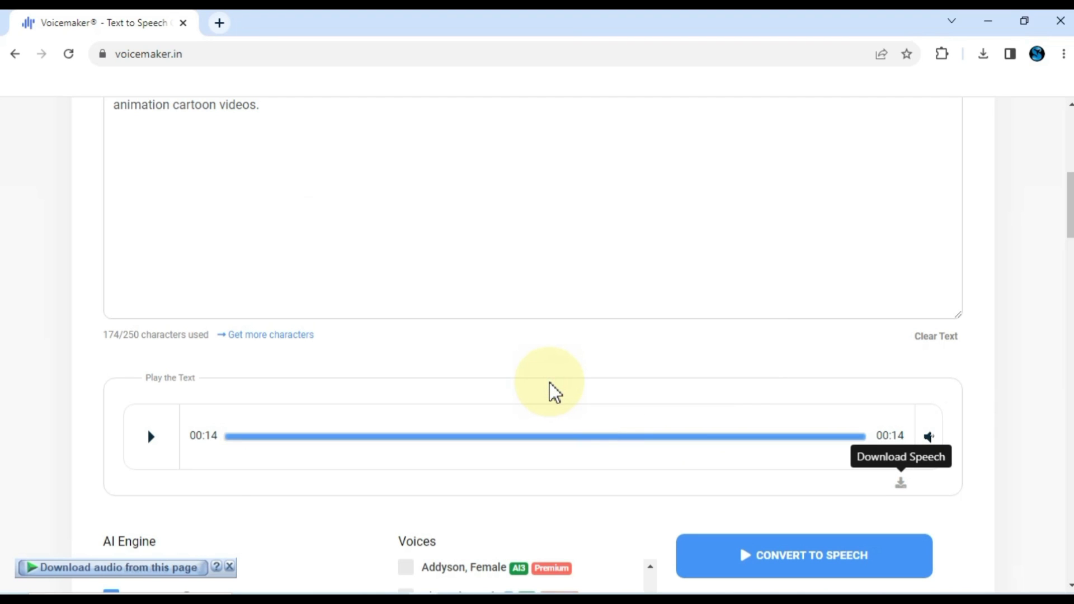
- Replace the old script with a new paragraph beginning 'In this video'
scroll(554, 391, "up", 3)
left_click(559, 296)
key("ctrl+a")
key("BackSpace")
type("In this video, I'm")
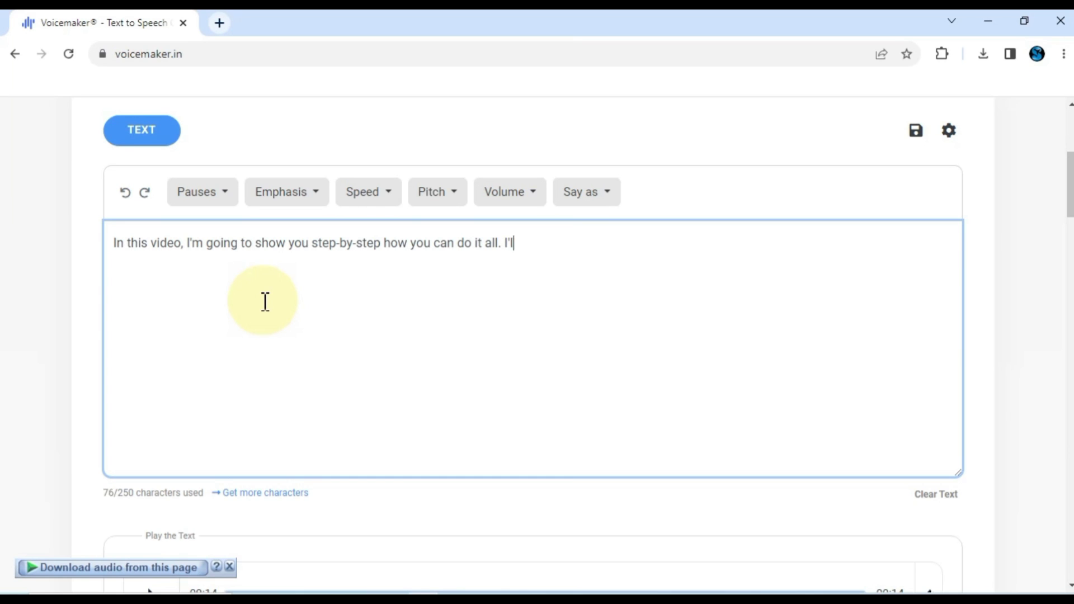
type("show you how to find the right AI tools, how to use them, and howto create a video that you'll be proud of.")
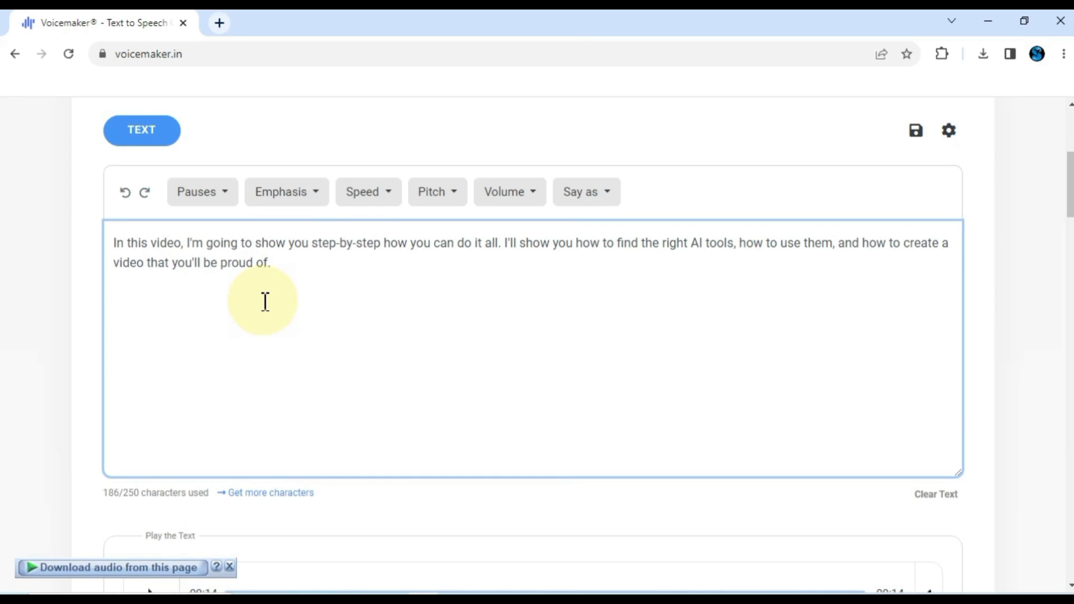
- Convert the new script in the Jony, Male voice and download it as an MP3
scroll(326, 315, "down", 7)
scroll(422, 343, "down", 3)
scroll(475, 450, "down", 1)
scroll(471, 455, "up", 1)
left_click(458, 486)
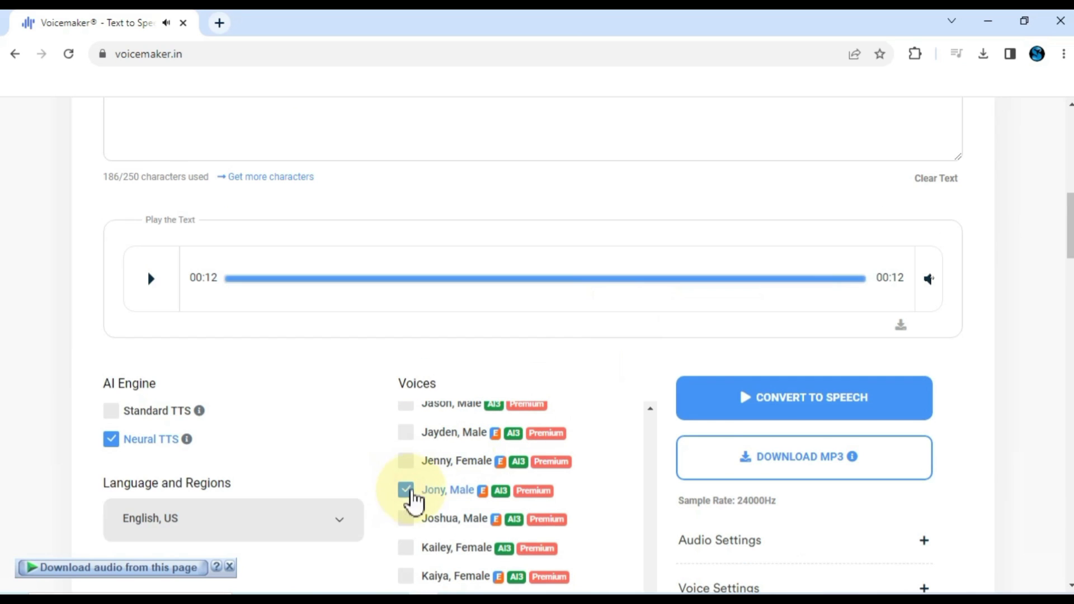
left_click(783, 398)
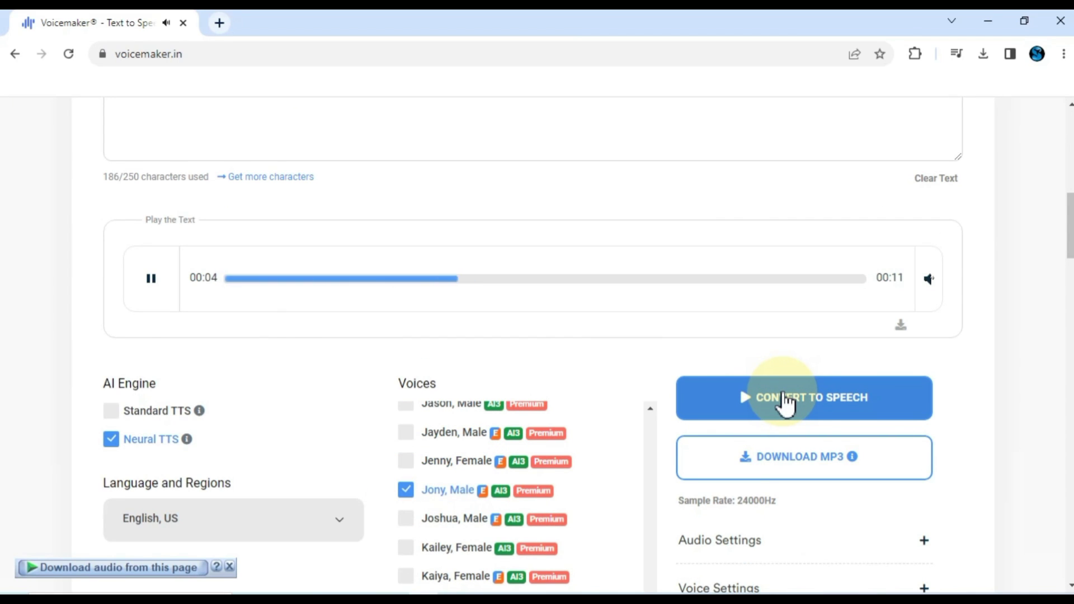
left_click(791, 464)
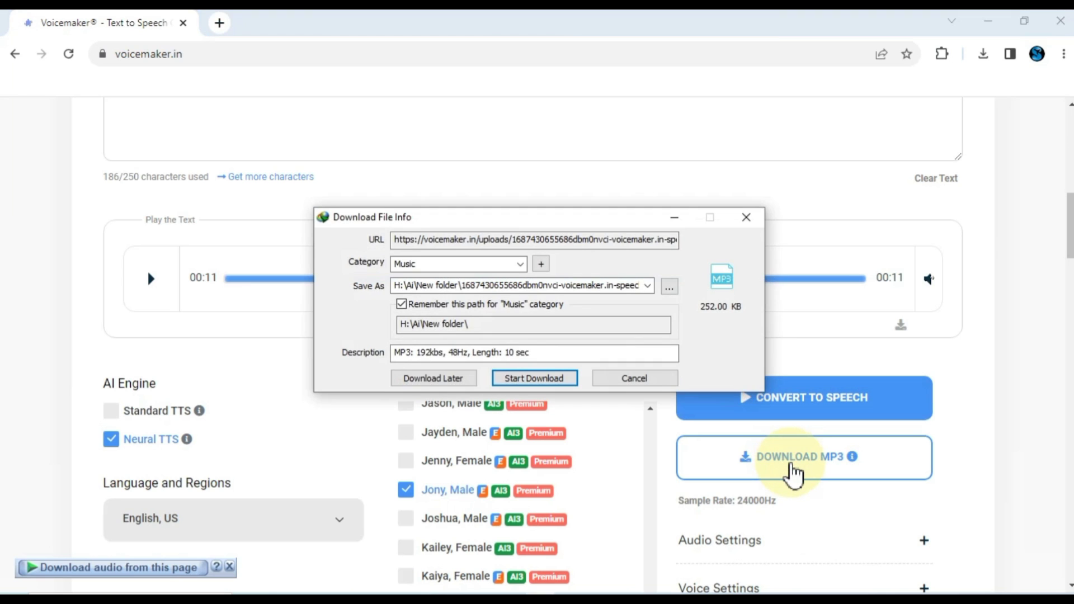
left_click(545, 381)
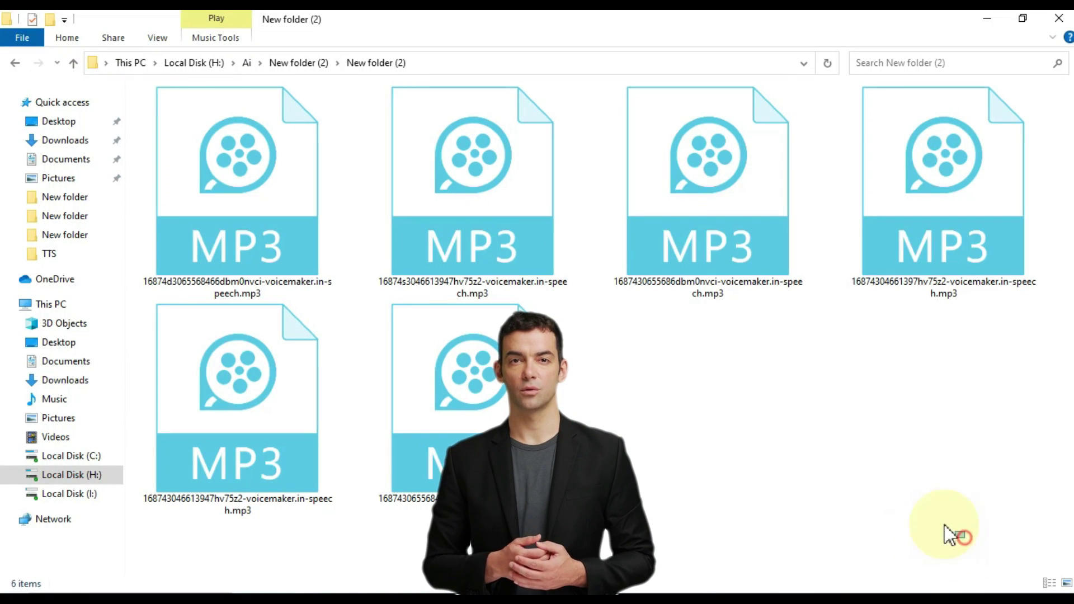
left_click_drag(946, 529, 208, 197)
left_click(670, 372)
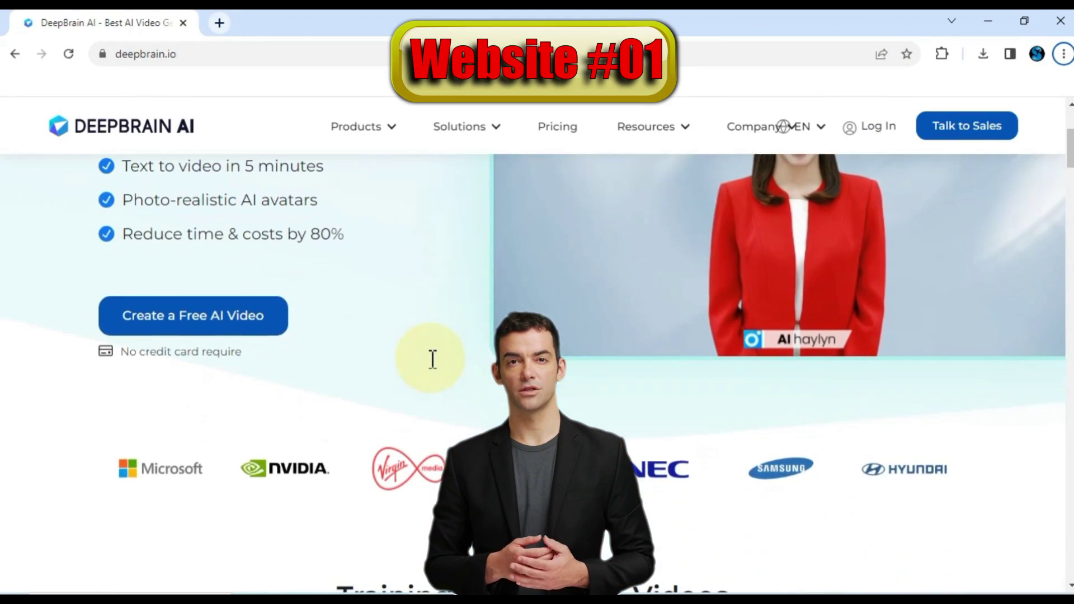
- Preview DeepBrain AI's avatar sample videos, ending with the third avatar's clip playing
scroll(431, 360, "down", 12)
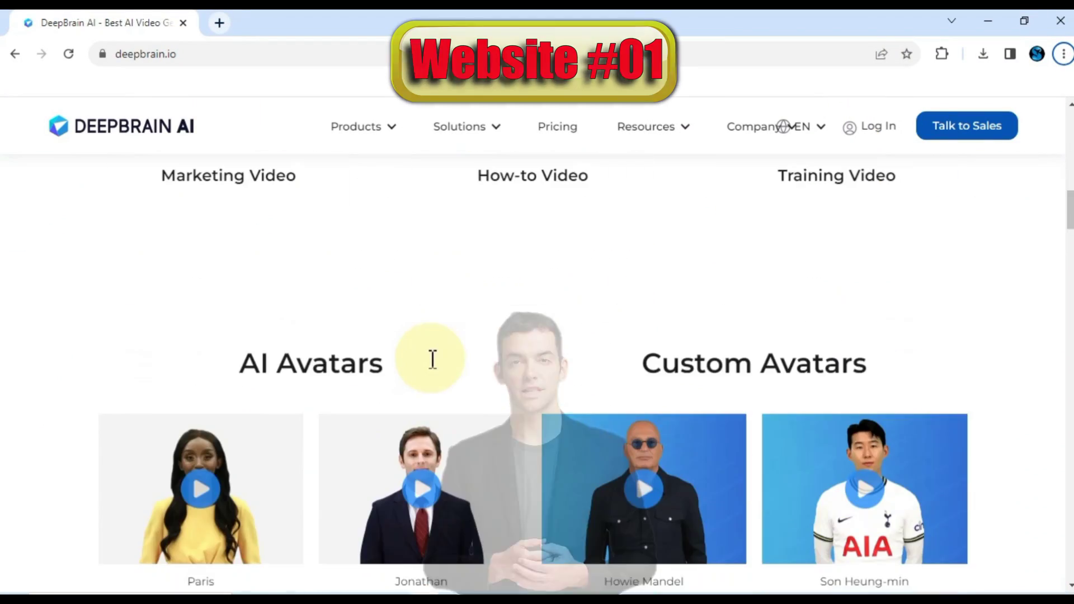
scroll(432, 355, "down", 6)
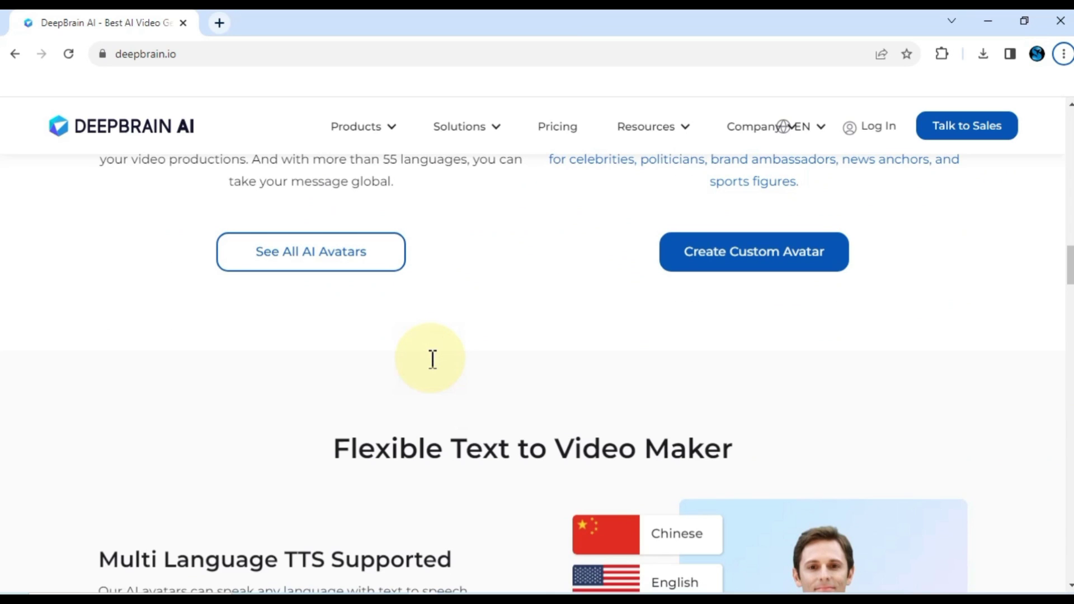
scroll(431, 358, "down", 2)
scroll(431, 357, "up", 10)
scroll(427, 355, "down", 4)
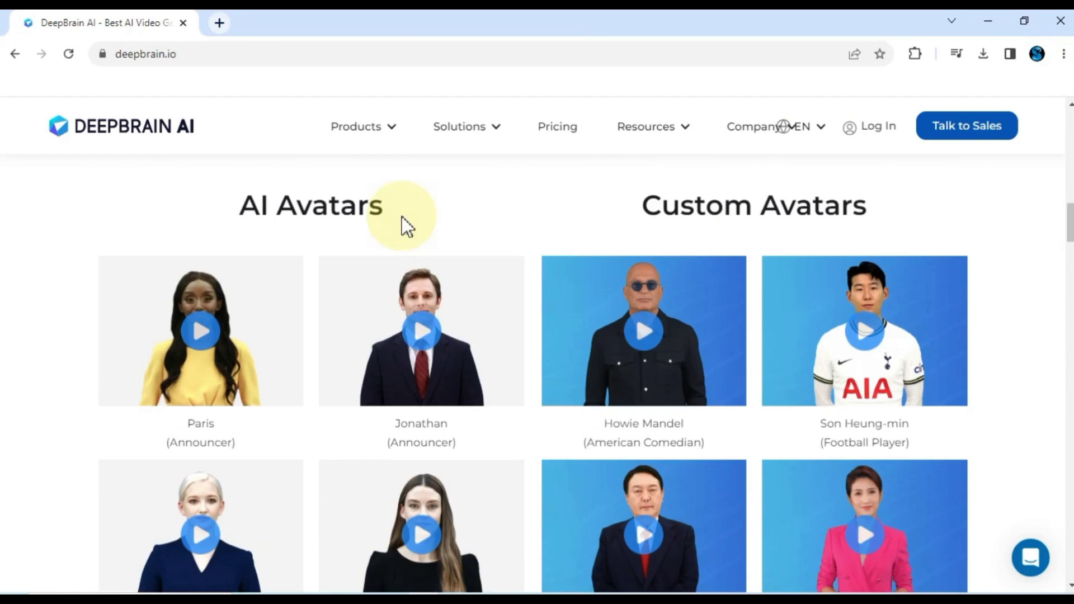
scroll(438, 329, "down", 2)
left_click(424, 441)
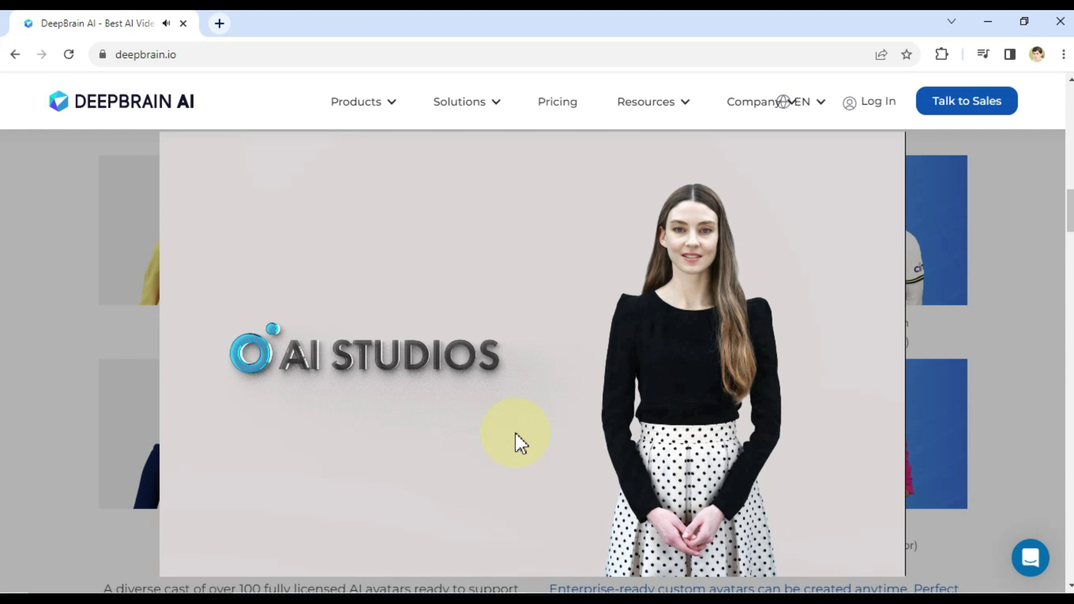
left_click(1022, 417)
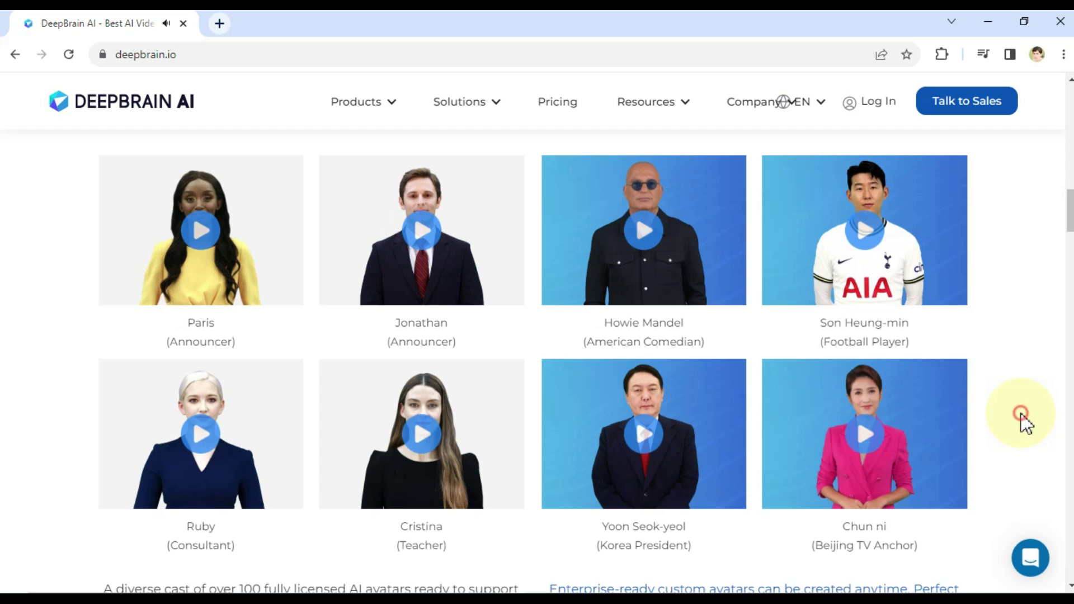
left_click(643, 231)
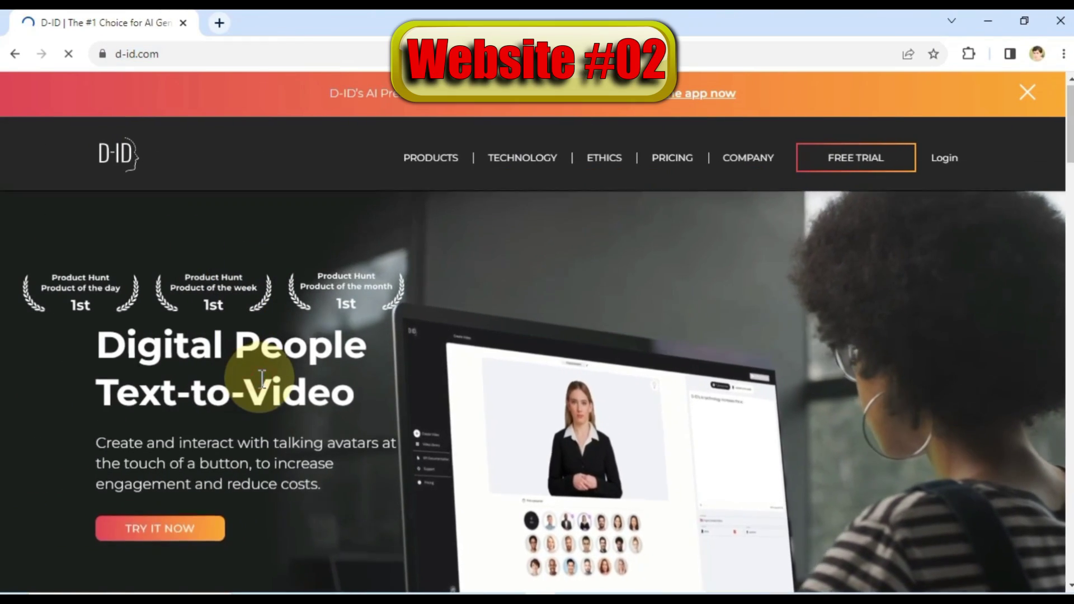
- Scroll d-id.com, return to the top, and go to the Creative Reality Studio page
scroll(262, 378, "down", 20)
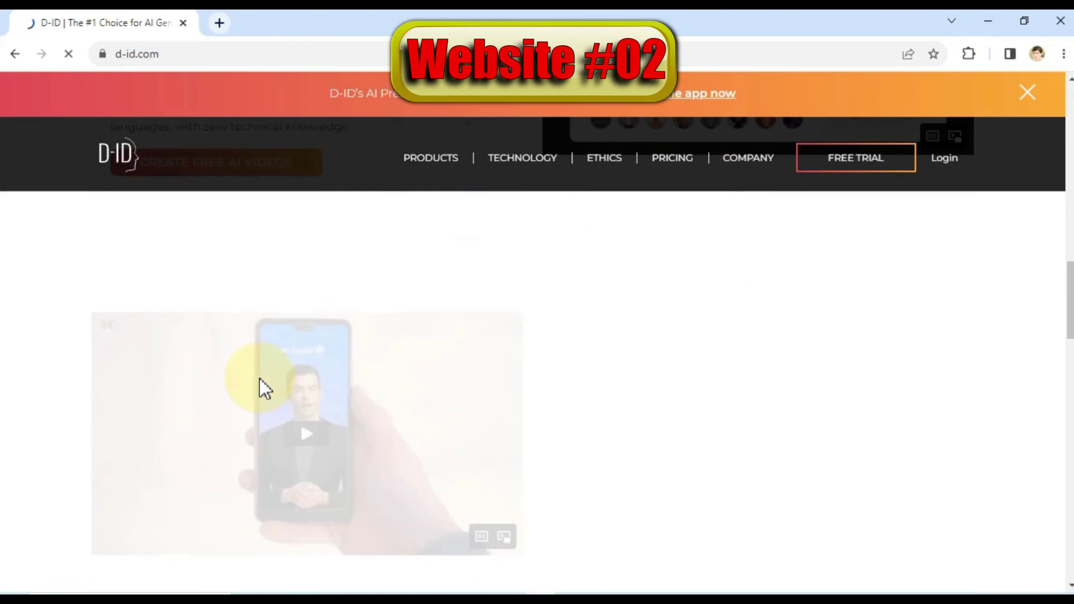
scroll(260, 378, "down", 2)
scroll(260, 378, "up", 20)
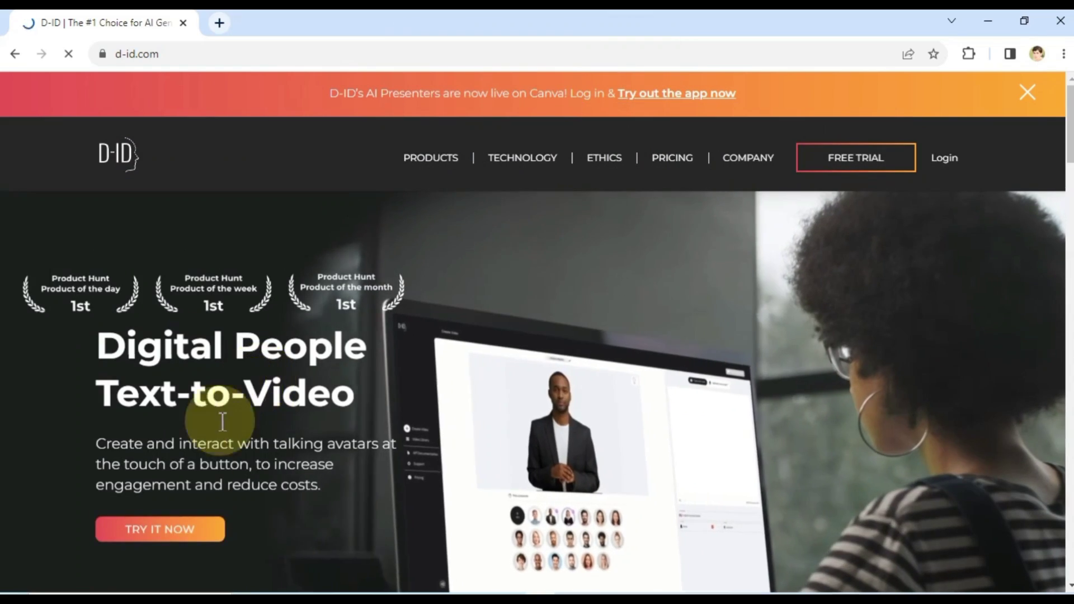
left_click(179, 534)
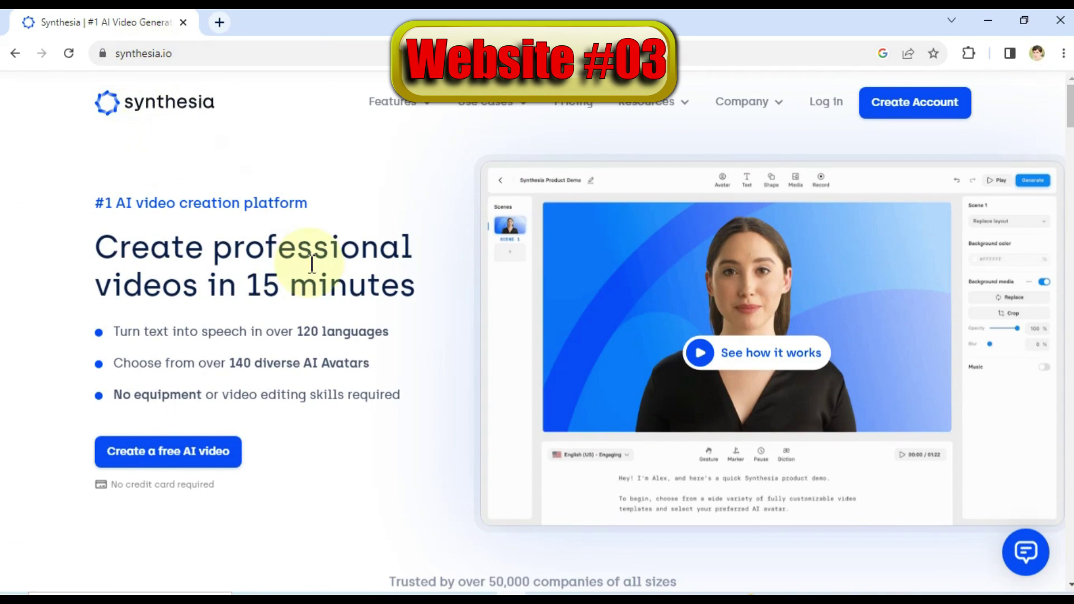
- Preview the first and then the second avatar clip in Synthesia's AI avatars section
scroll(390, 412, "down", 20)
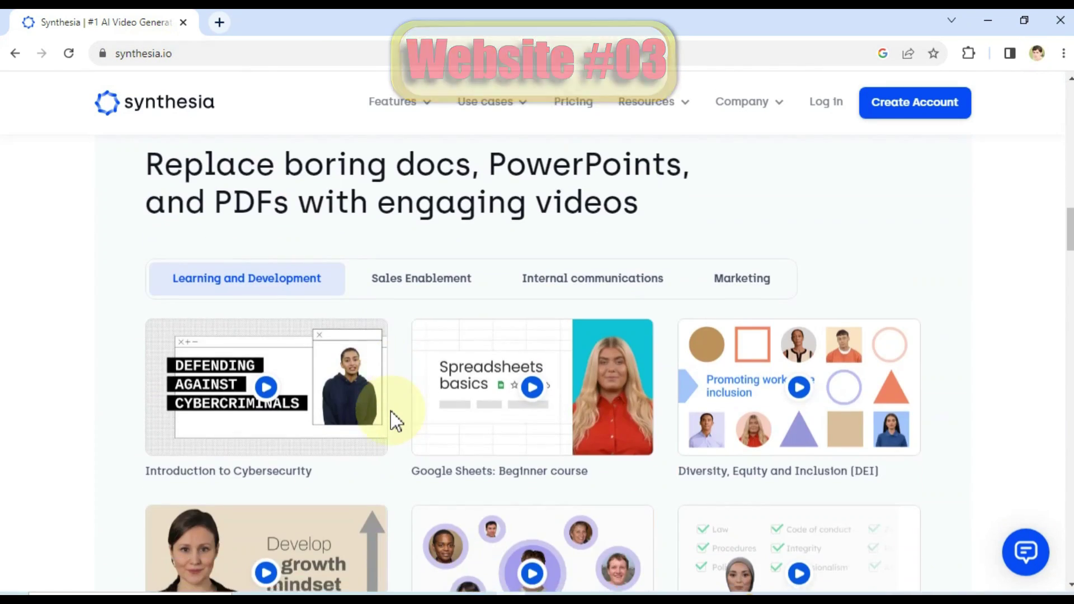
scroll(394, 421, "down", 20)
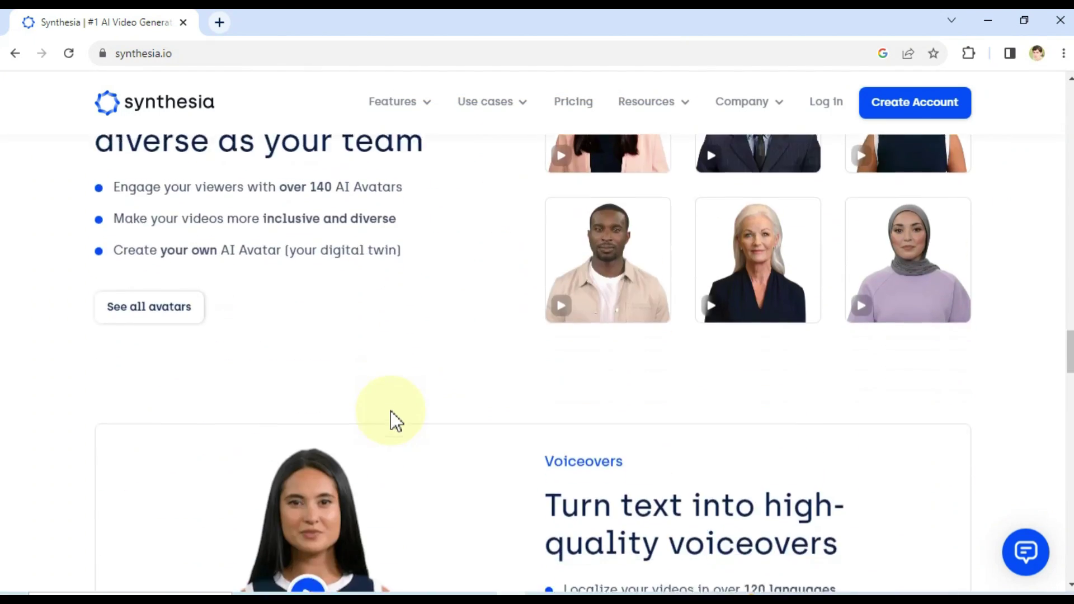
scroll(395, 421, "down", 8)
scroll(394, 421, "up", 11)
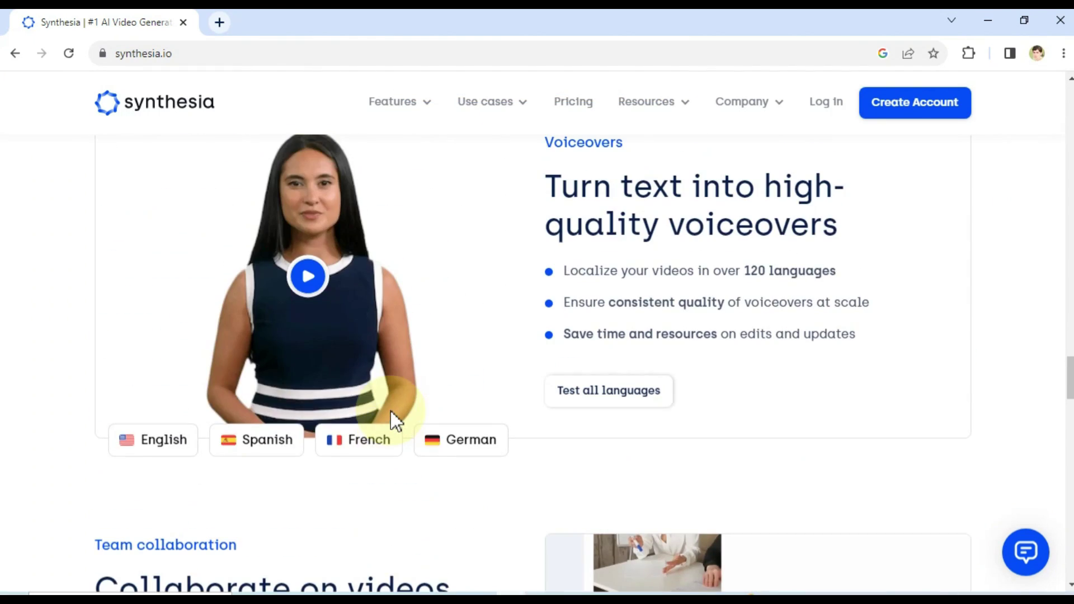
scroll(395, 420, "up", 10)
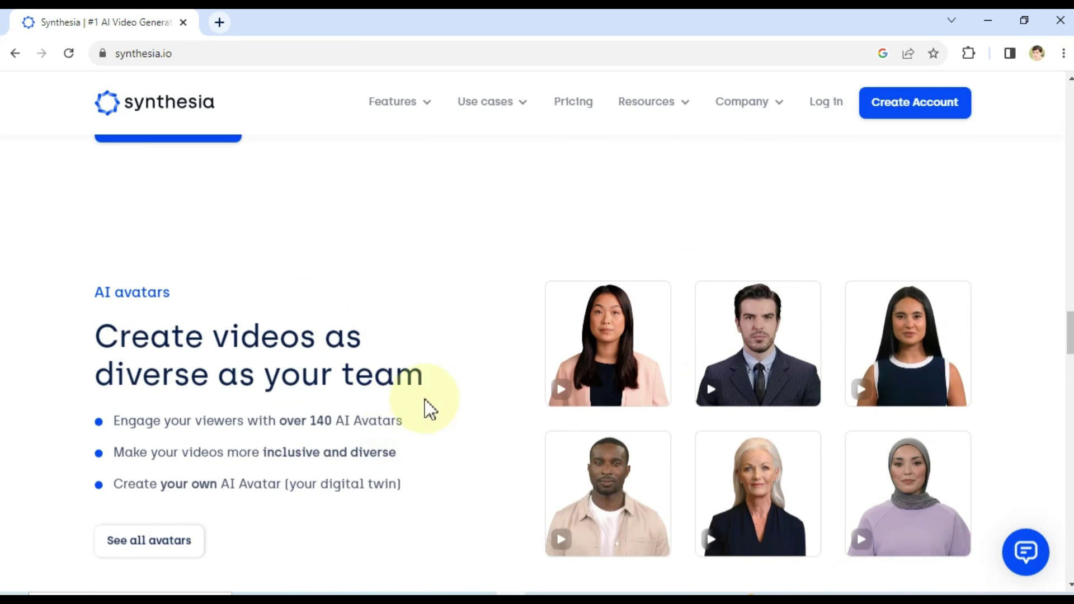
left_click(562, 389)
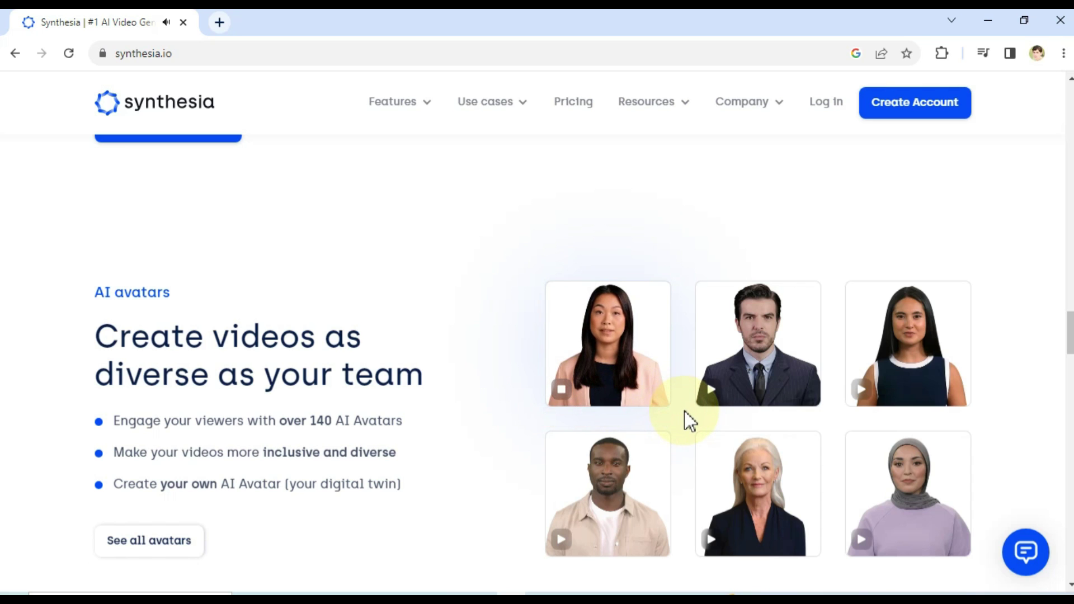
left_click(711, 391)
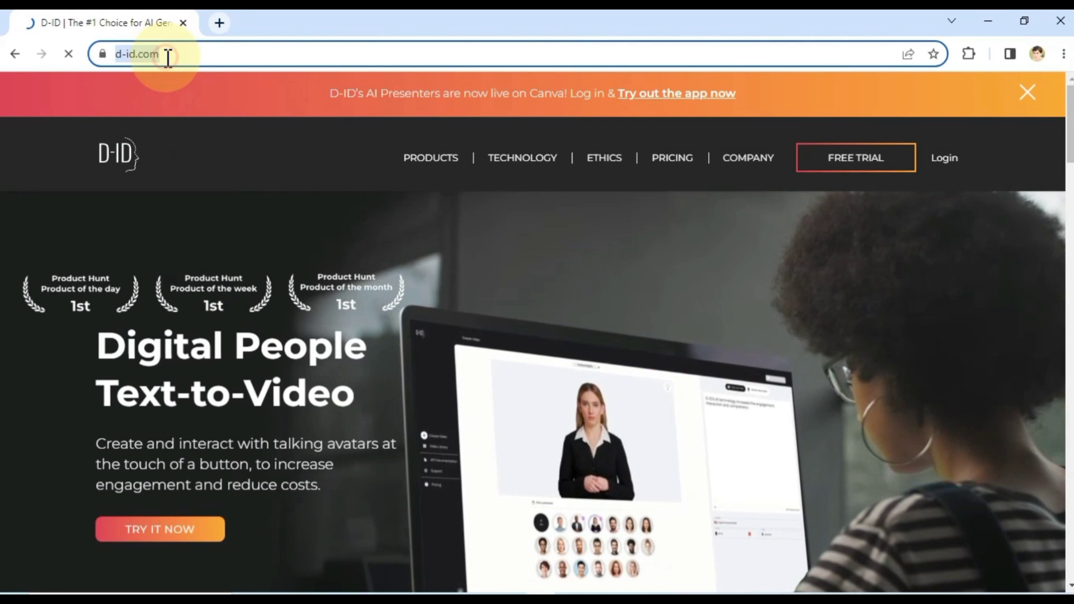
- Open D-ID's Creative Reality Studio and start the free trial
left_click(255, 392)
scroll(253, 377, "down", 6)
scroll(262, 379, "down", 18)
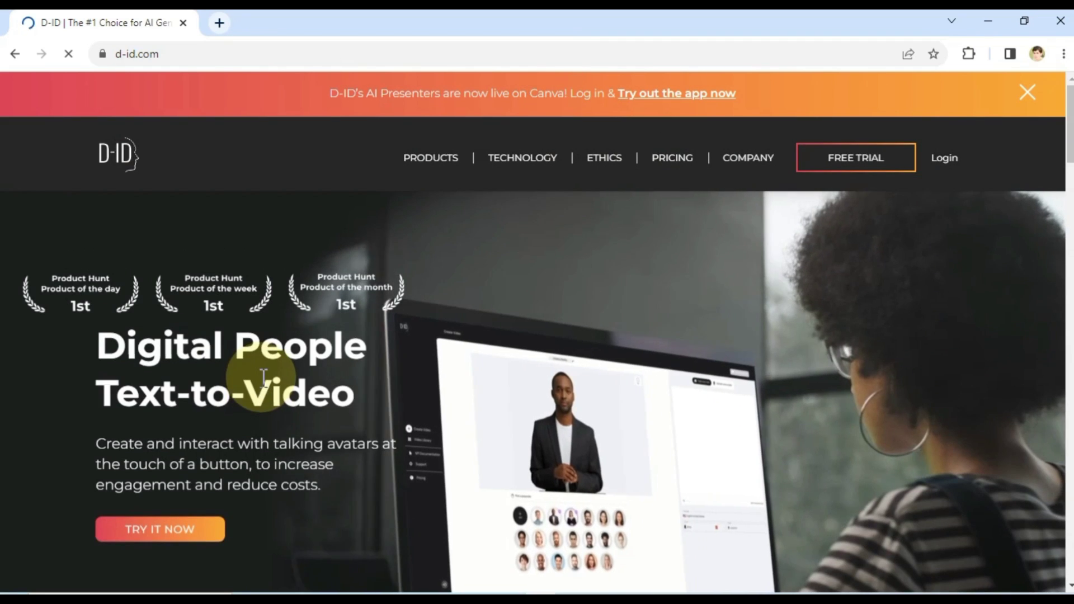
left_click(168, 529)
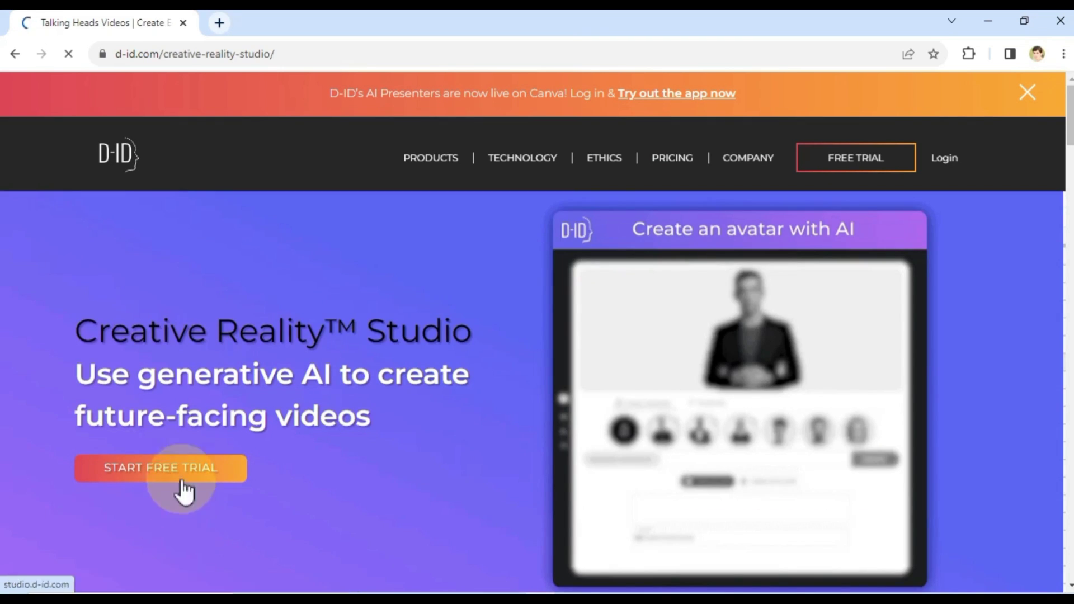
left_click(180, 472)
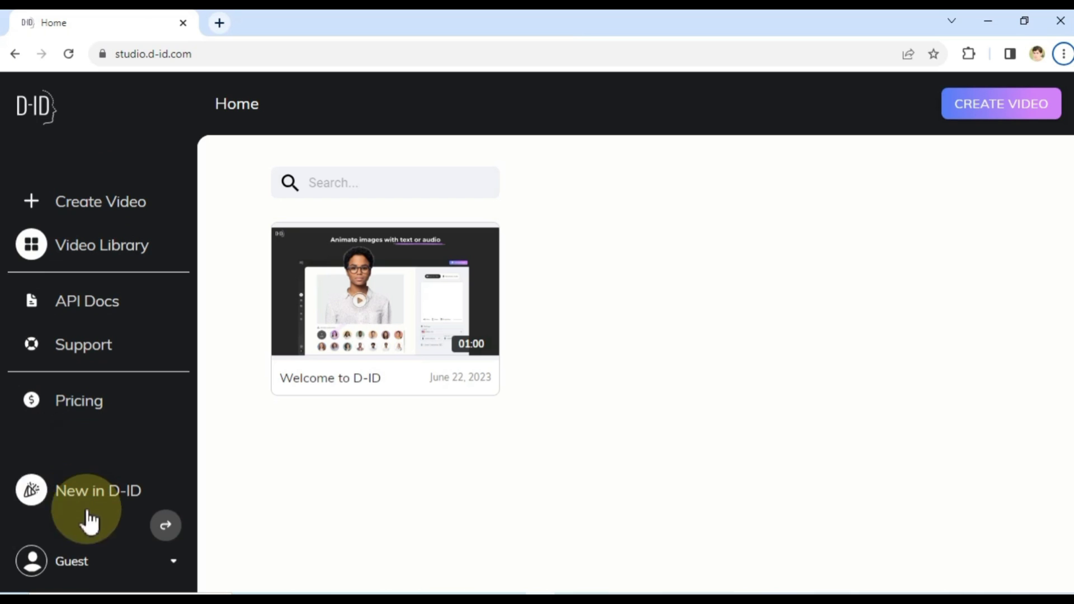
- Sign in to D-ID Studio with a Google account from the Guest menu
left_click(175, 563)
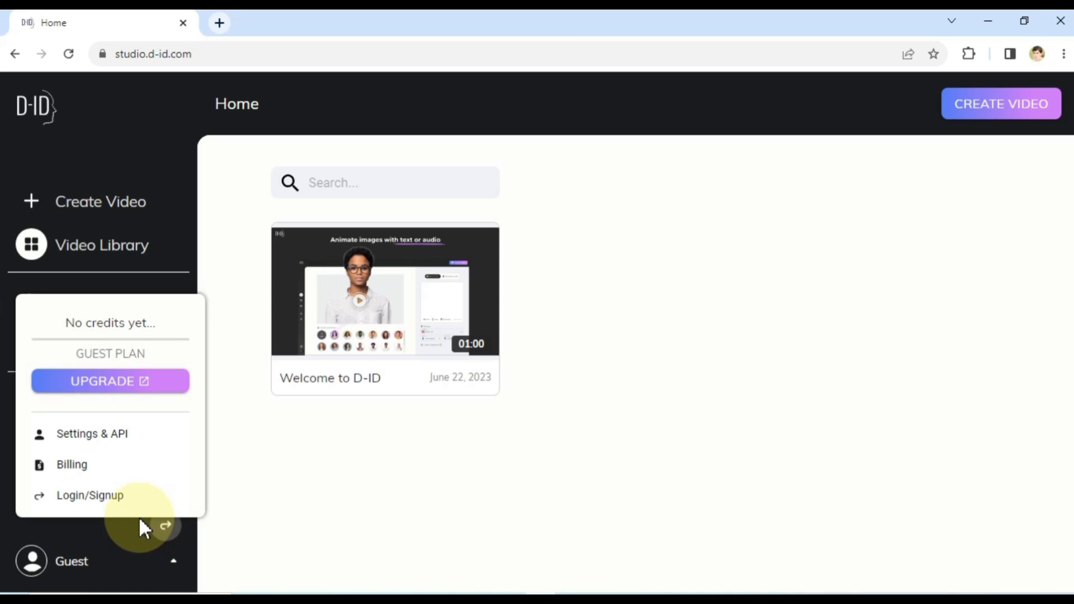
left_click(79, 497)
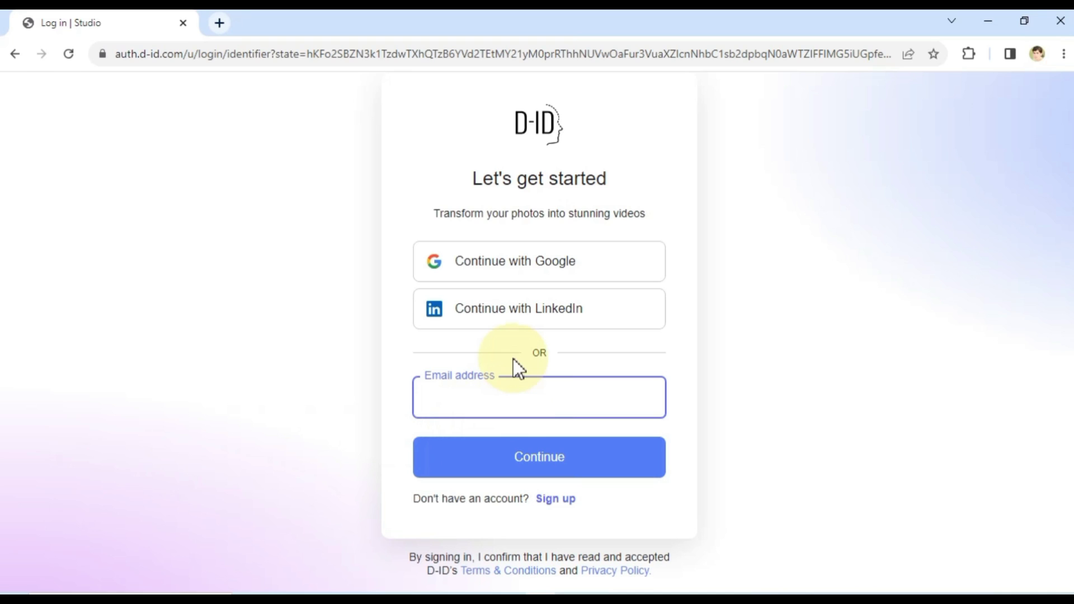
left_click(522, 273)
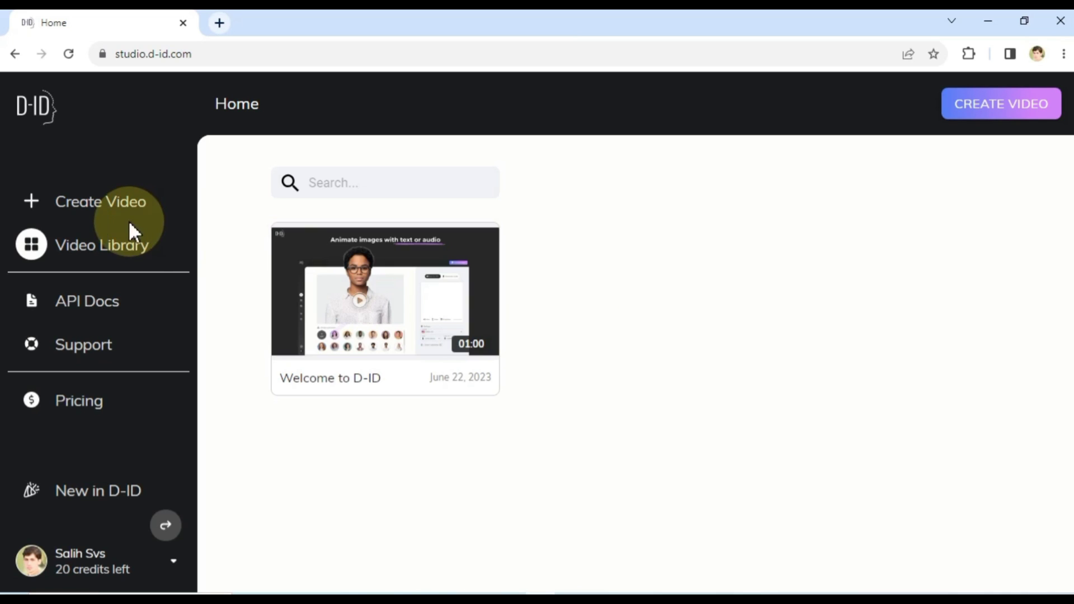
- Start a new video with the woman in the black suit as presenter
left_click(89, 214)
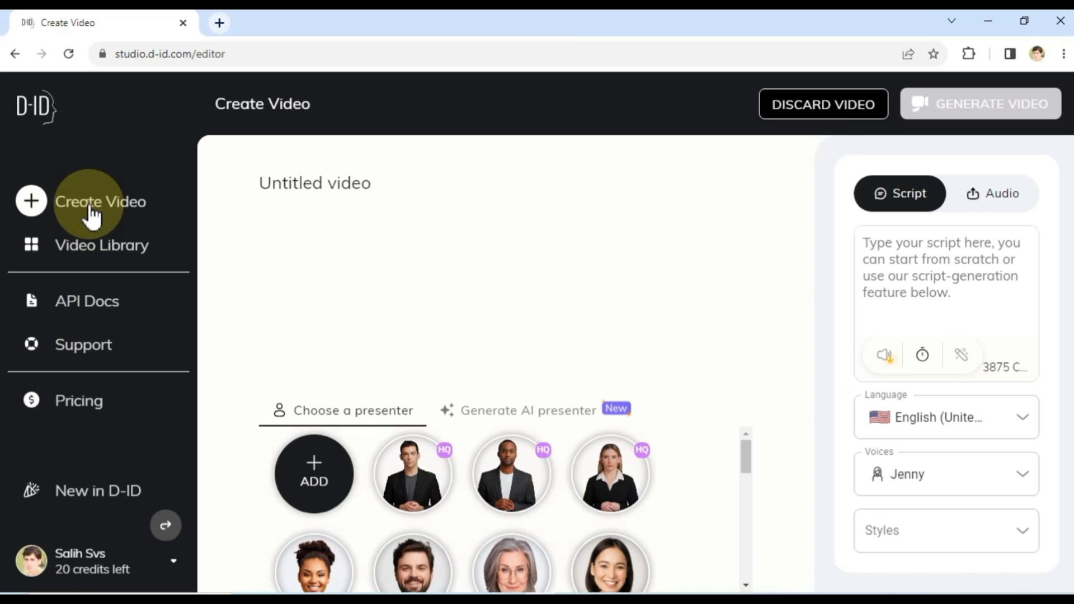
scroll(695, 448, "down", 5)
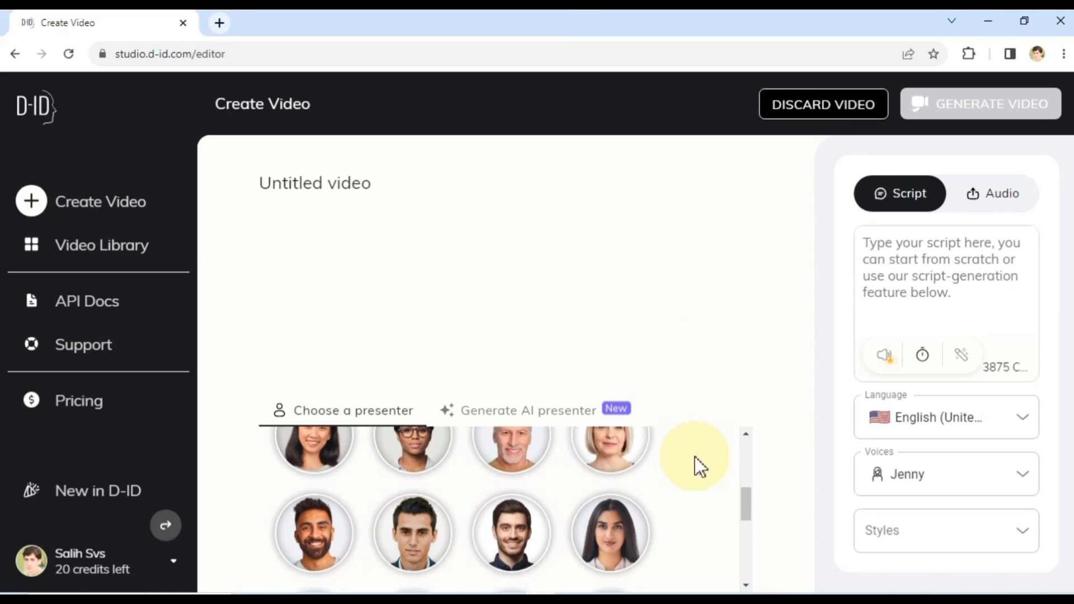
scroll(729, 492, "up", 6)
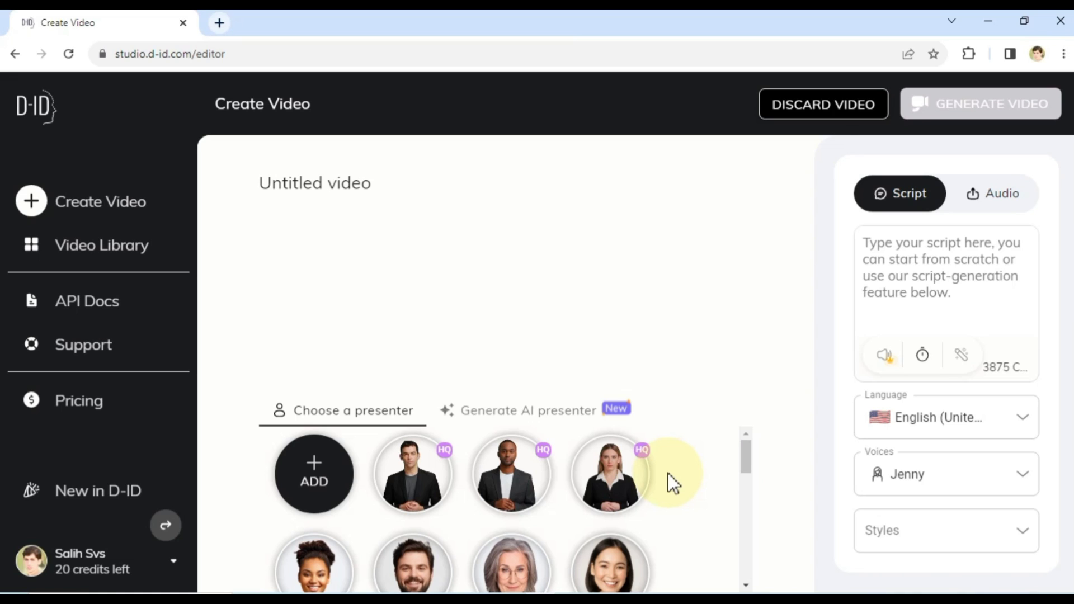
left_click(620, 481)
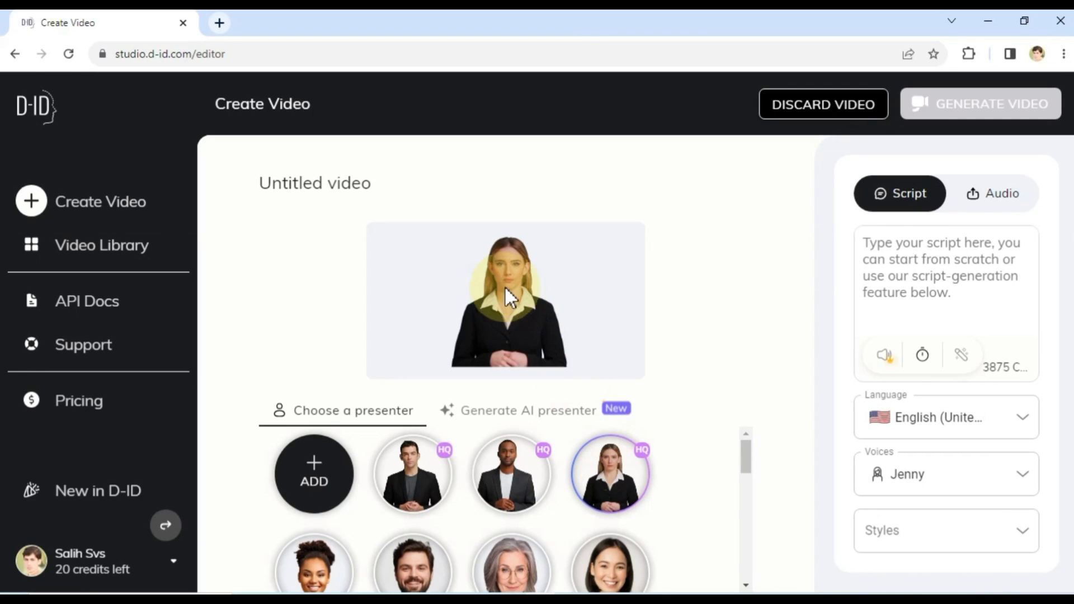
- Set the presenter's video frame to the Wide aspect ratio
left_click(522, 314)
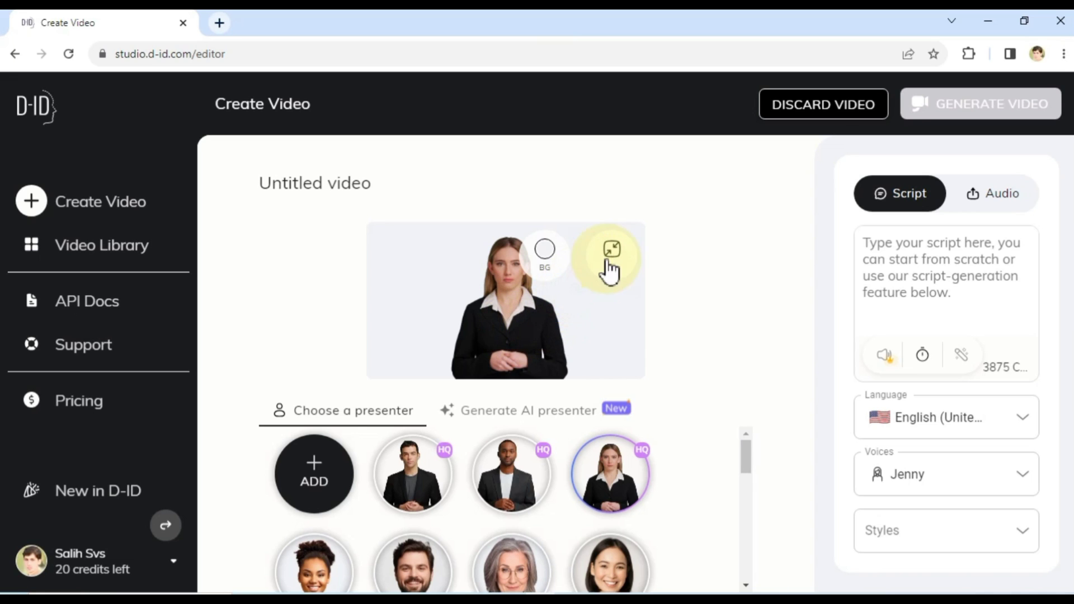
left_click(545, 251)
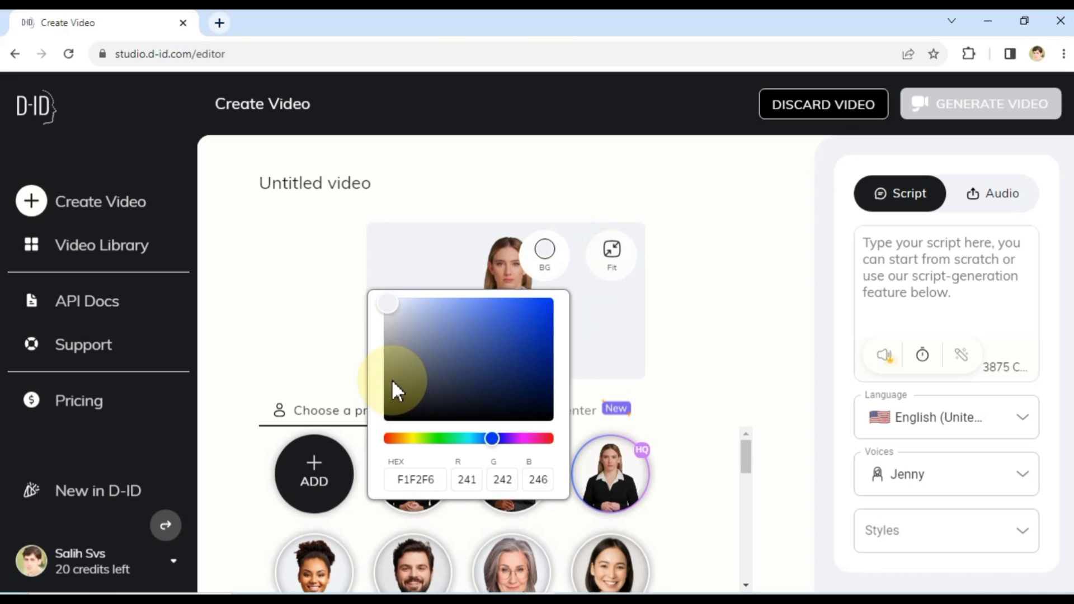
left_click(655, 356)
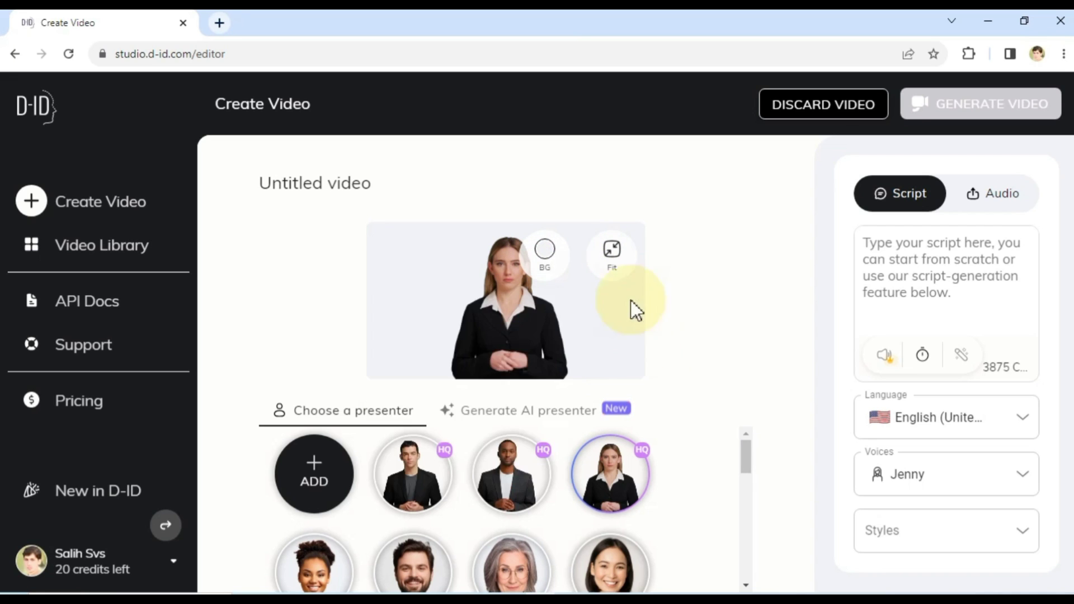
left_click(612, 255)
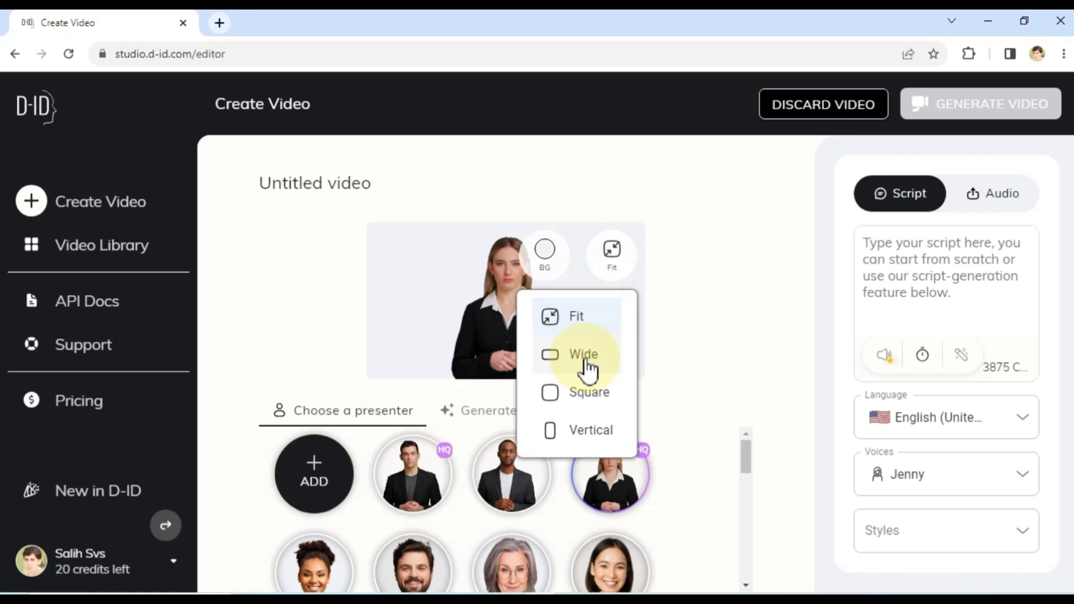
left_click(588, 430)
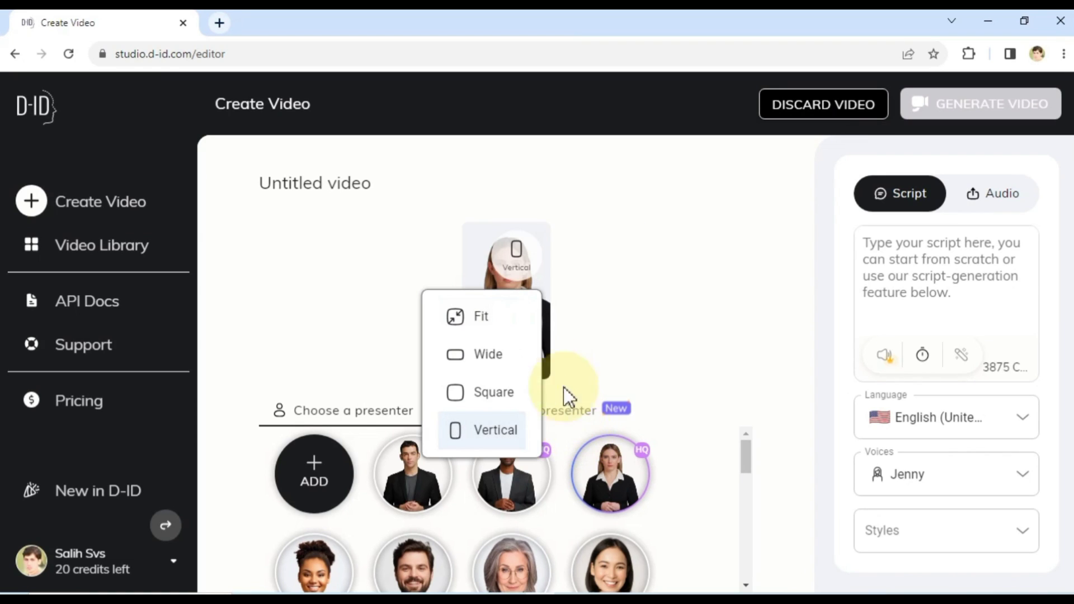
left_click(492, 356)
left_click(682, 314)
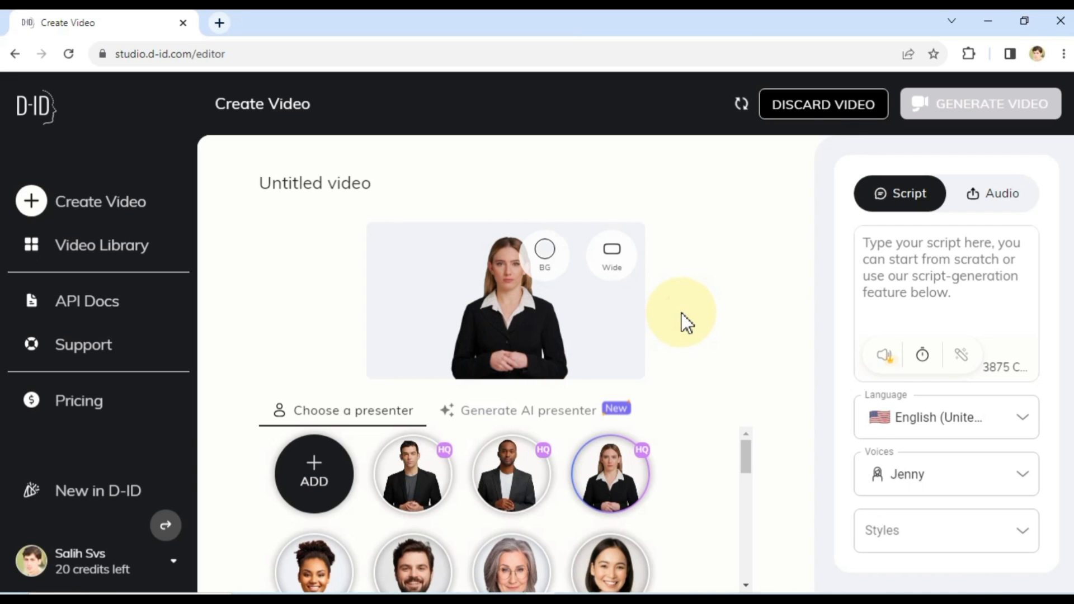
- Write the narration script about AI-made voice and animation, keeping English (United States)
left_click(950, 268)
type("My voice that you can hear or my character anim")
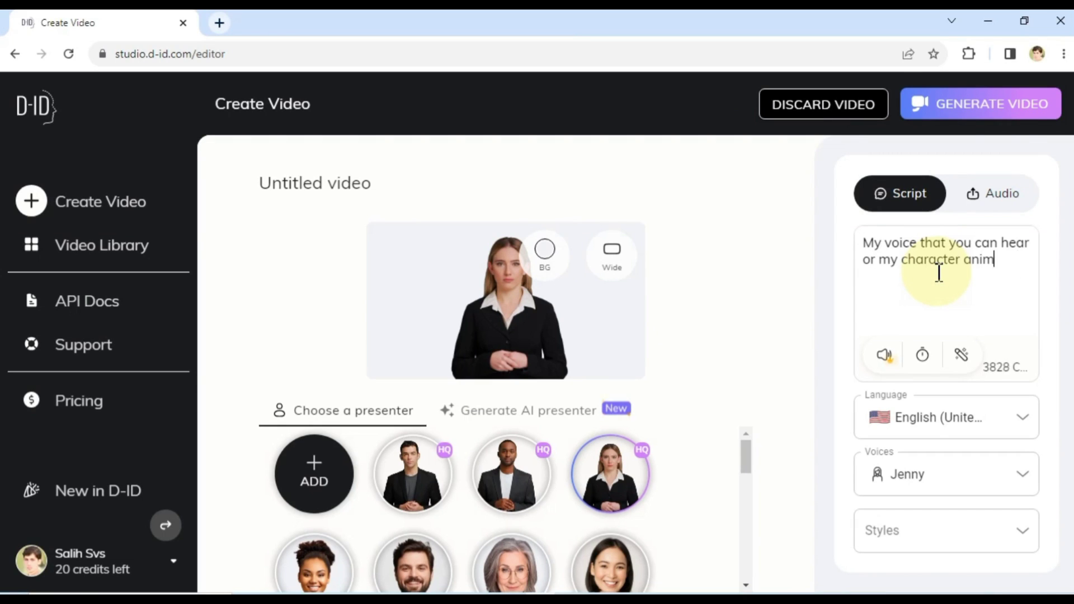
type("ation that you see are all created with the help of A")
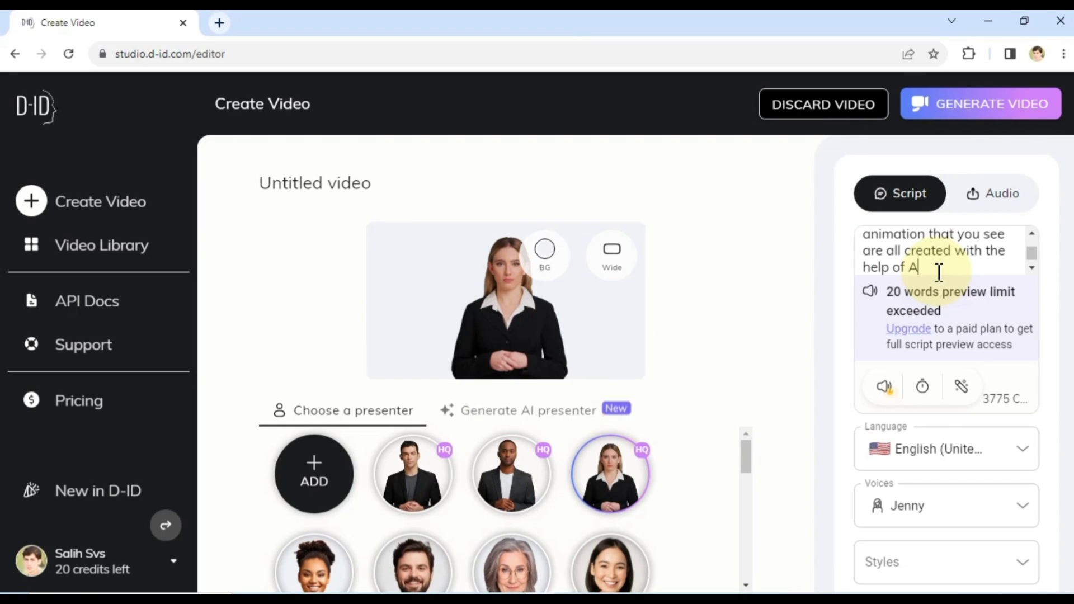
type("I. In this video, you'll see how you can make a video with the sound of your ")
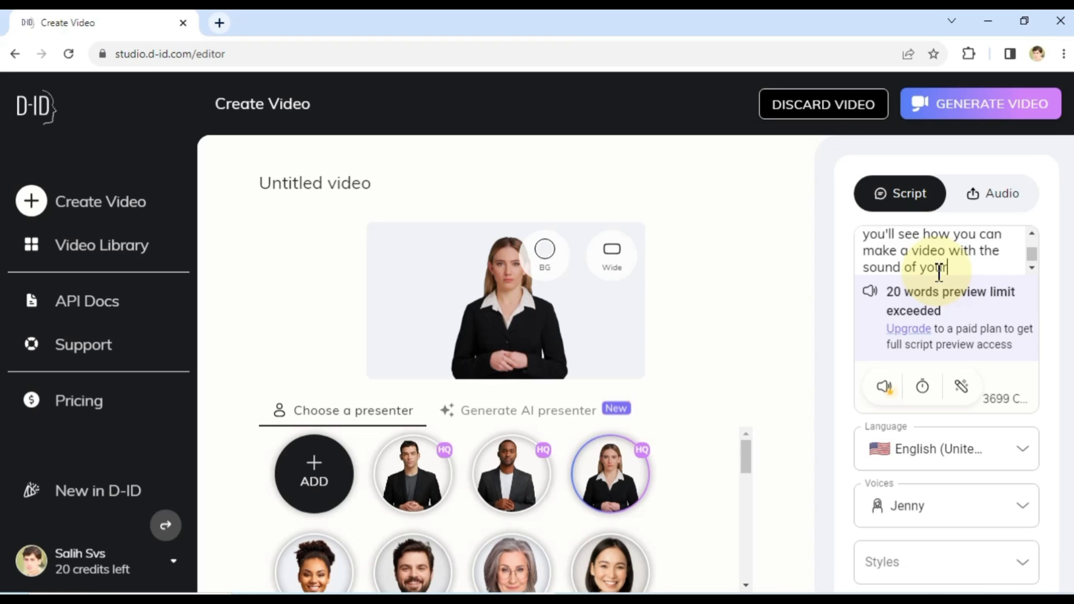
type("choice. I'll show you step by step how to do it all.")
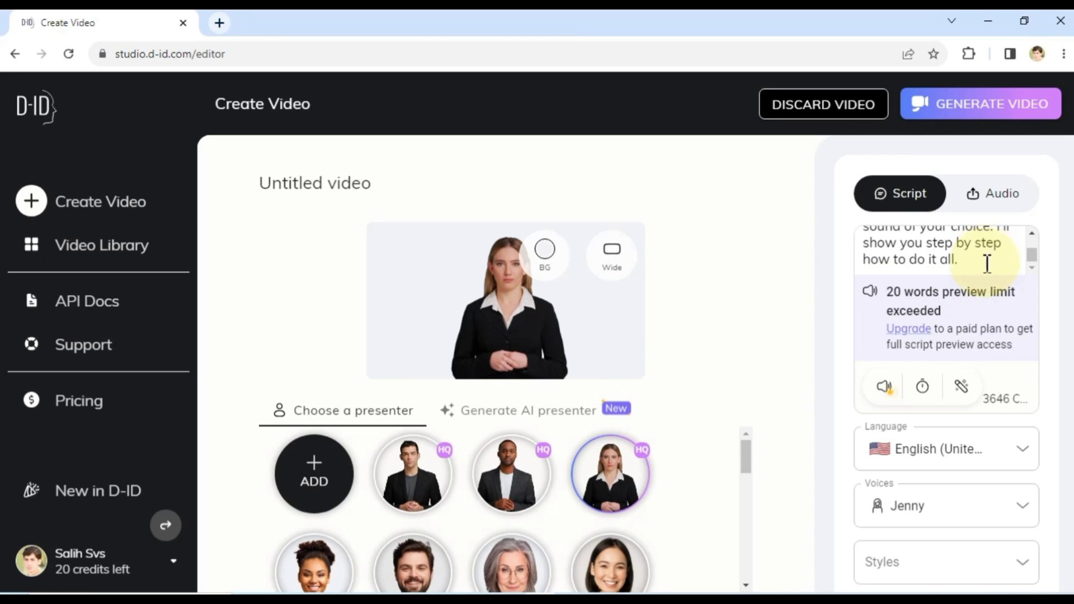
left_click(1027, 460)
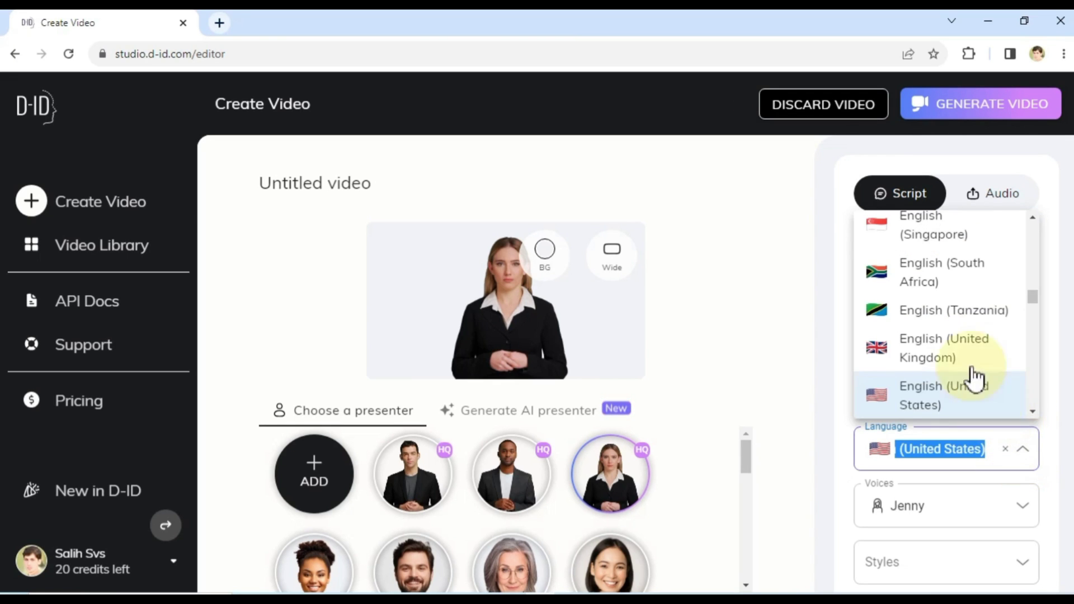
scroll(968, 367, "up", 15)
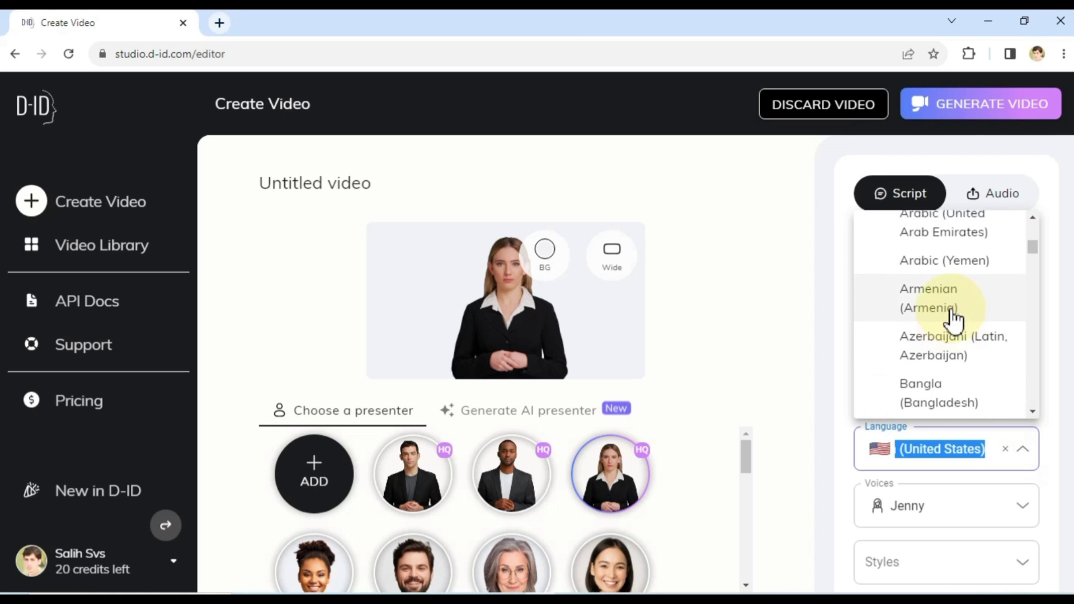
scroll(954, 320, "down", 20)
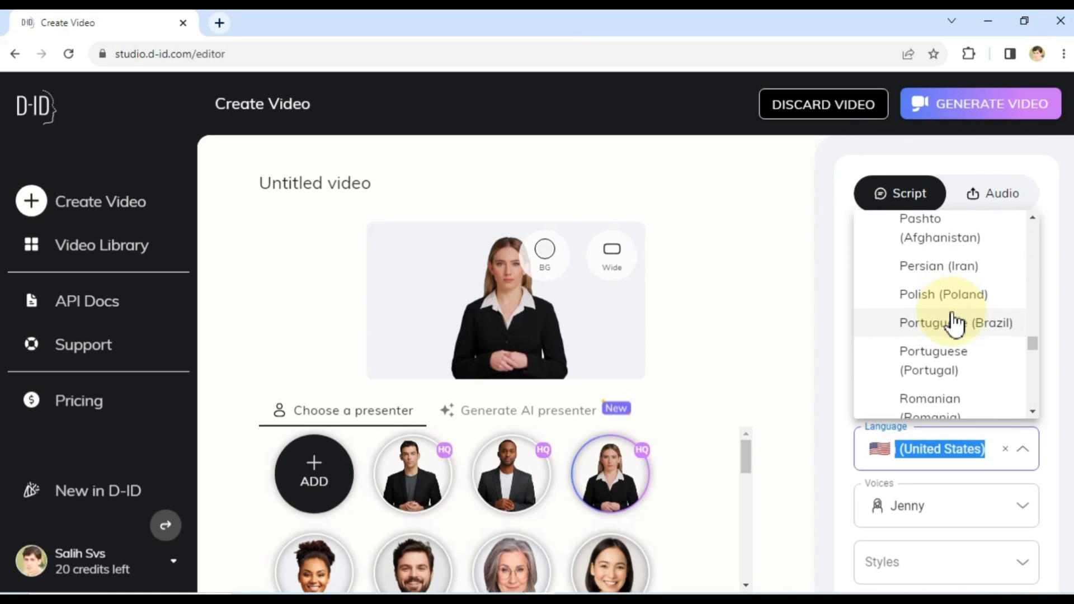
scroll(954, 322, "down", 20)
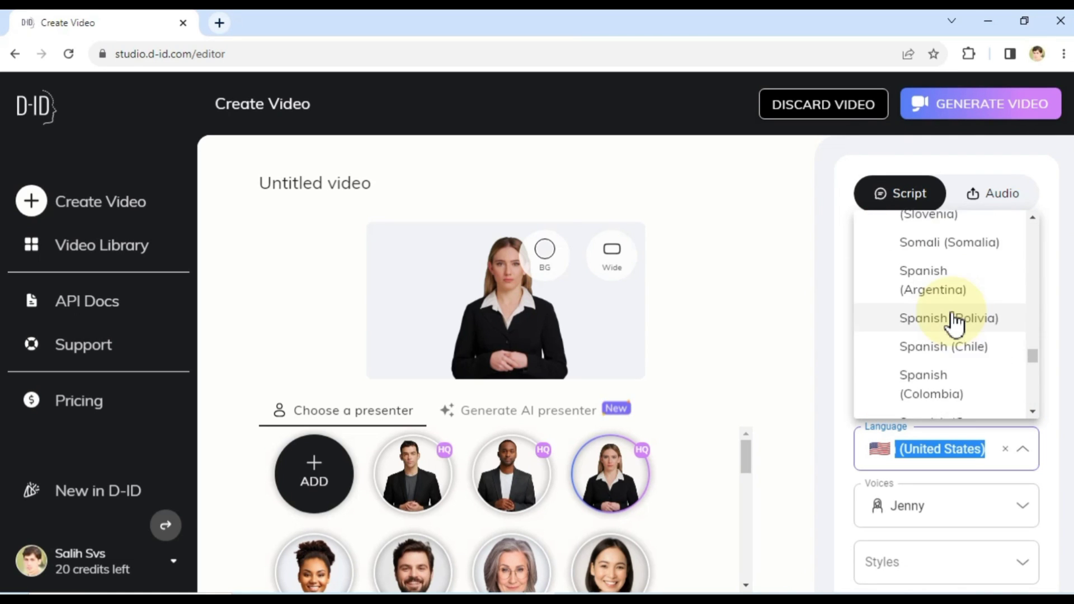
left_click(1061, 446)
- Choose the Jenny Multilingual voice for the script
left_click(1022, 506)
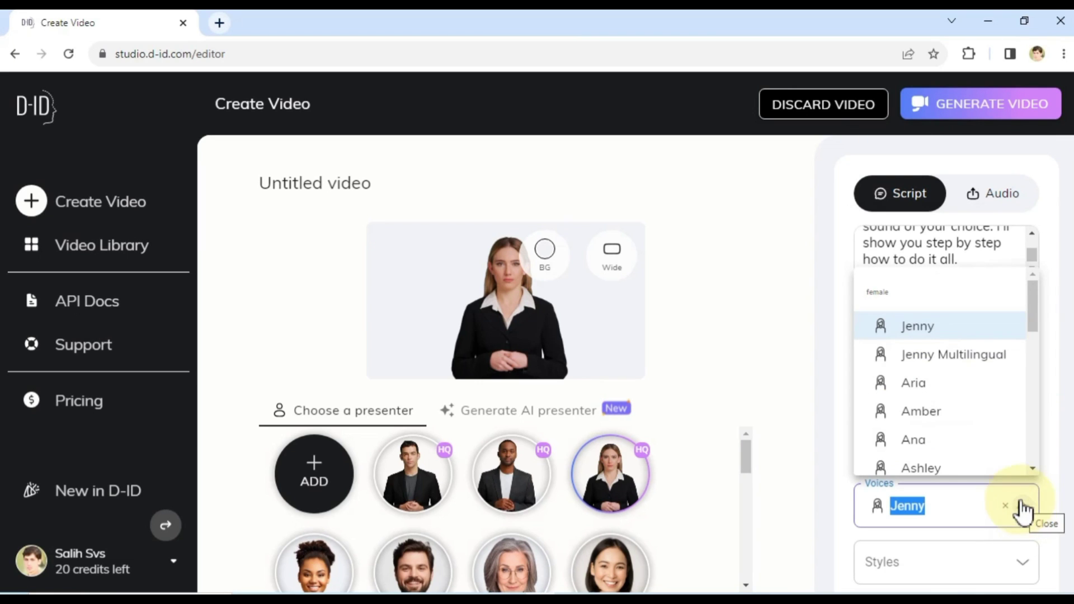
scroll(951, 375, "down", 3)
scroll(945, 358, "up", 1)
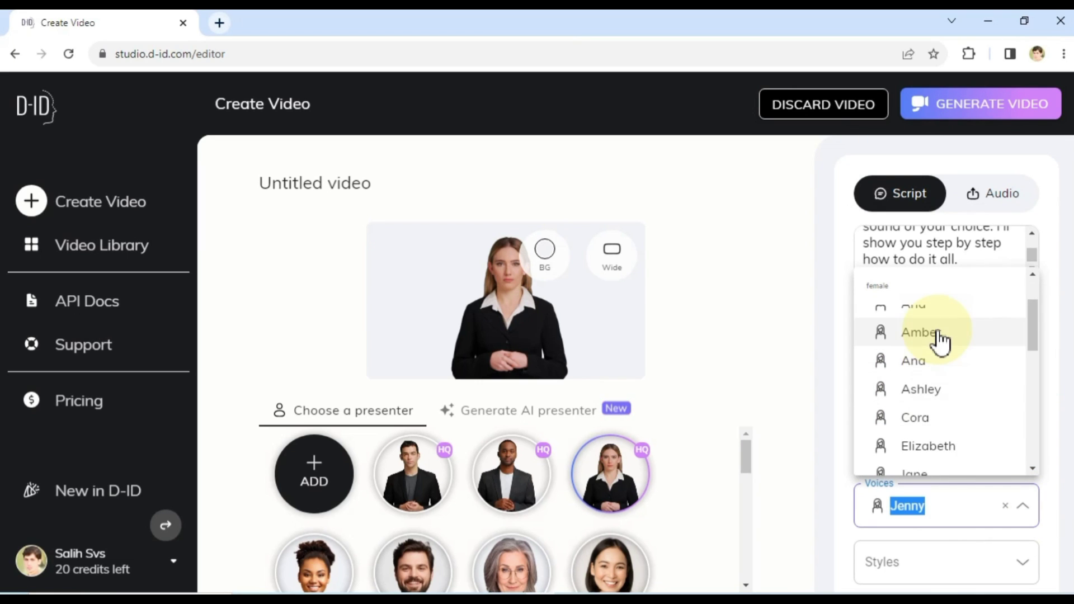
scroll(941, 339, "up", 2)
left_click(944, 351)
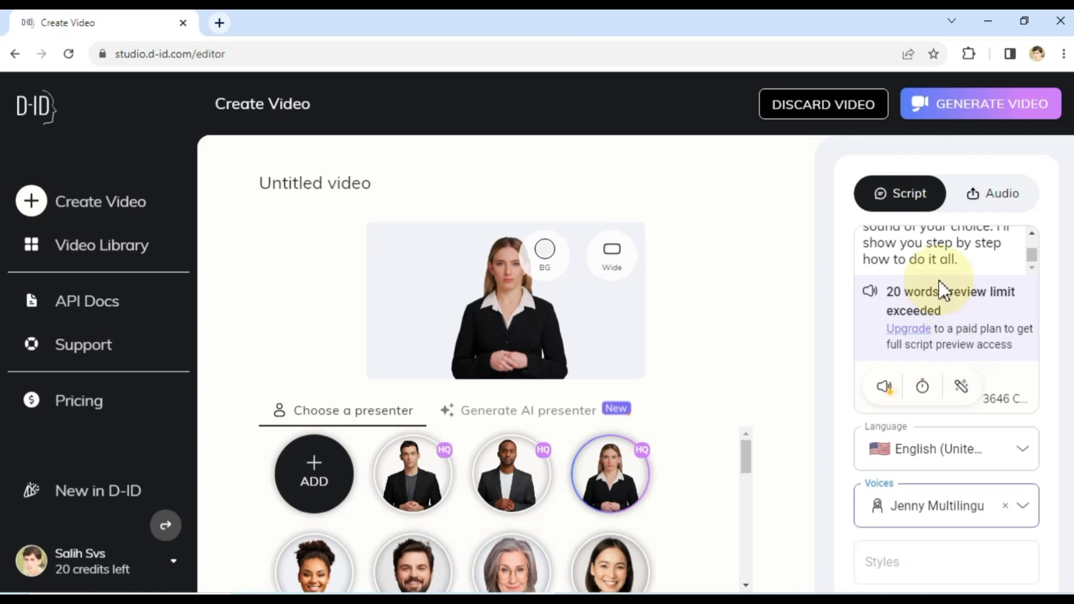
scroll(935, 260, "up", 5)
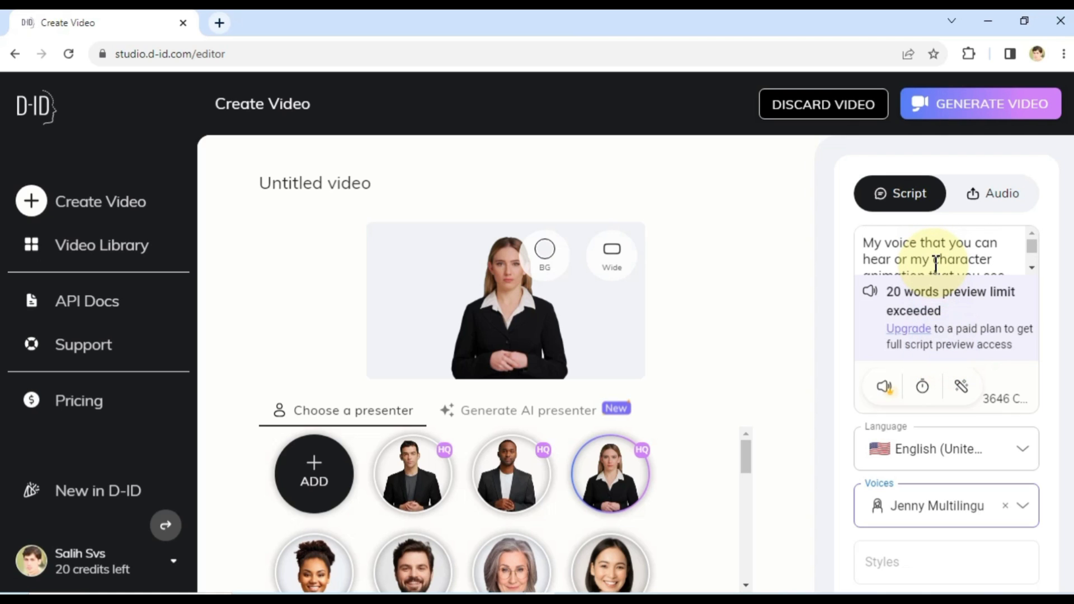
- Generate the talking video for one credit and play it back from the library
left_click(981, 105)
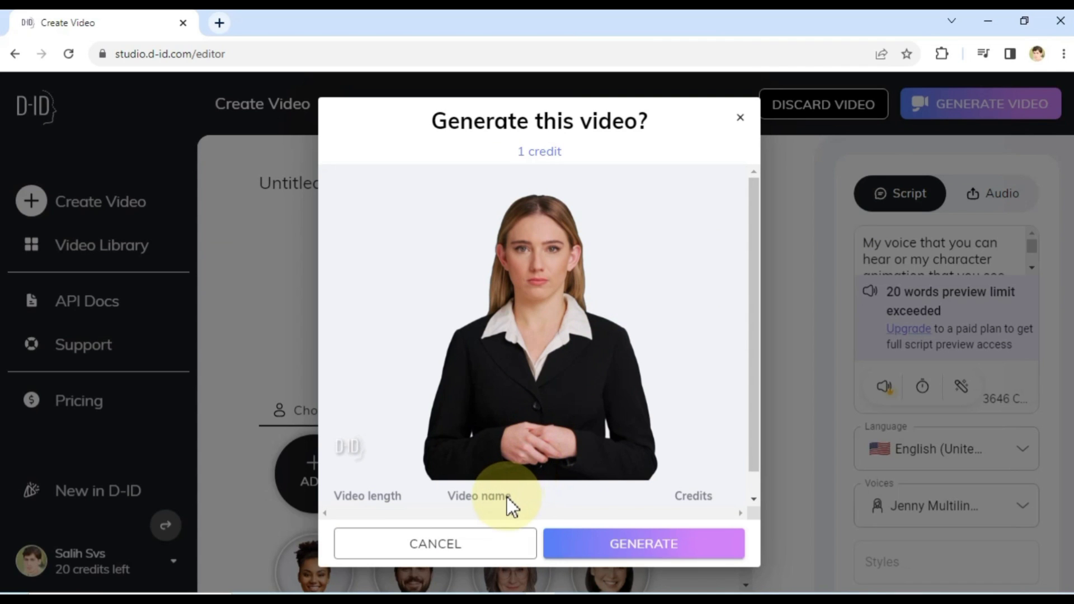
left_click(610, 544)
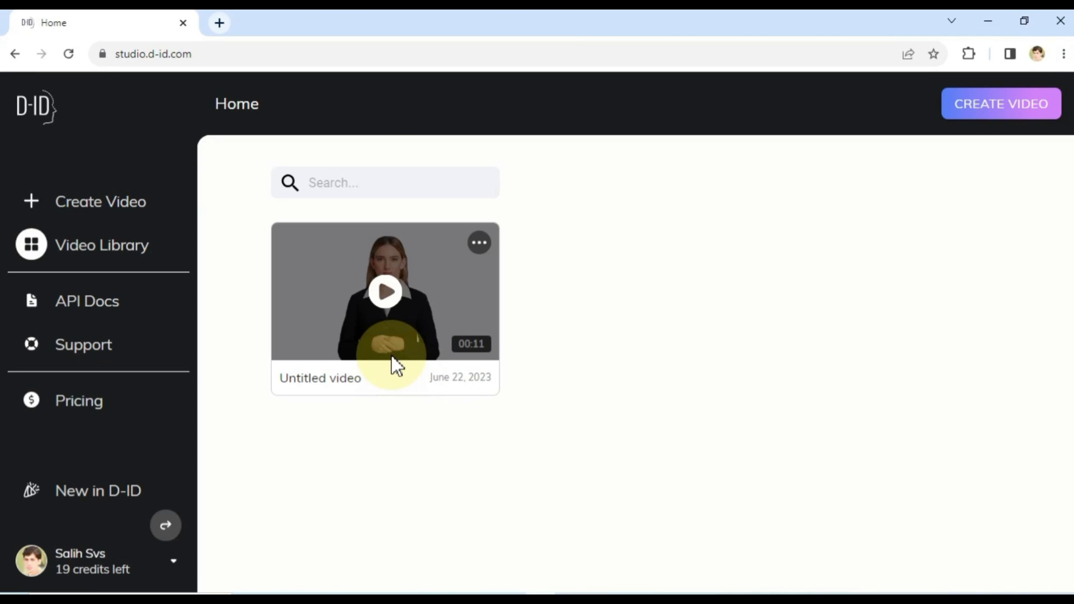
left_click(387, 304)
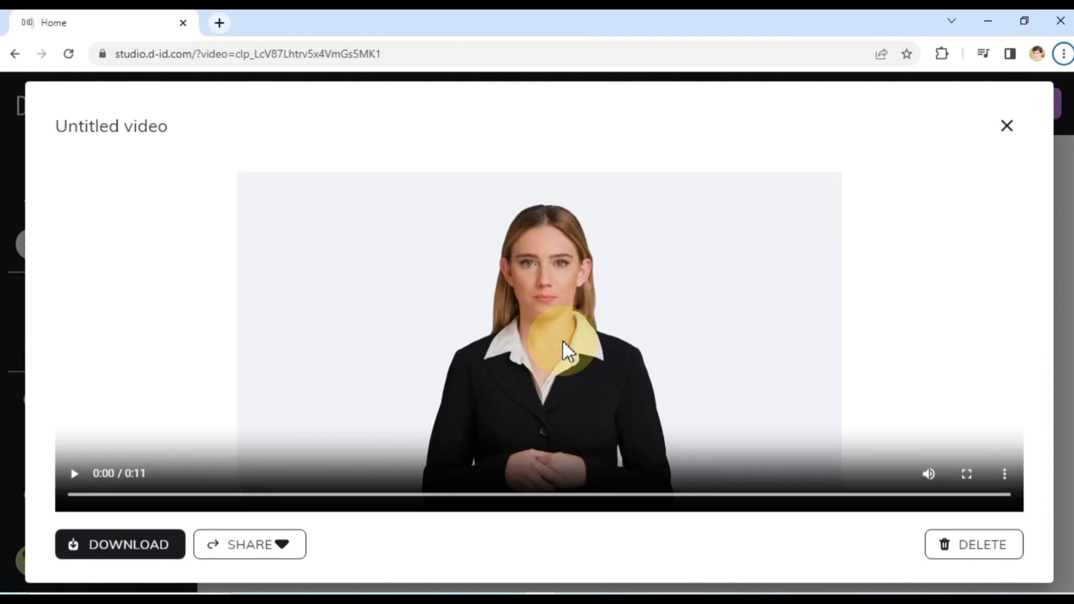
left_click(73, 474)
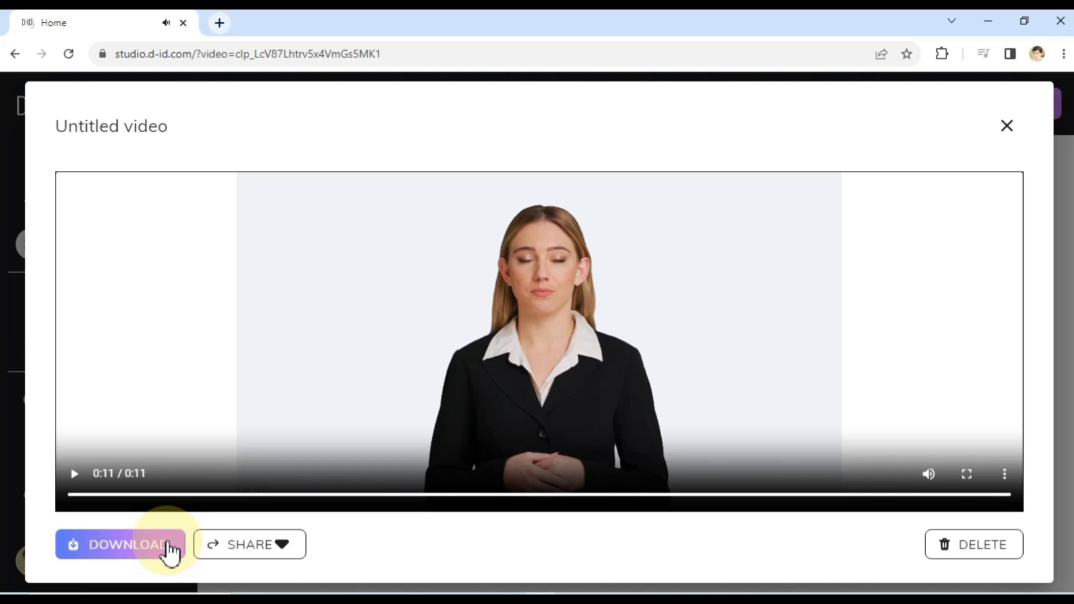
- Download the video as Untitled video.mp4 into New folder and close the player
left_click(168, 551)
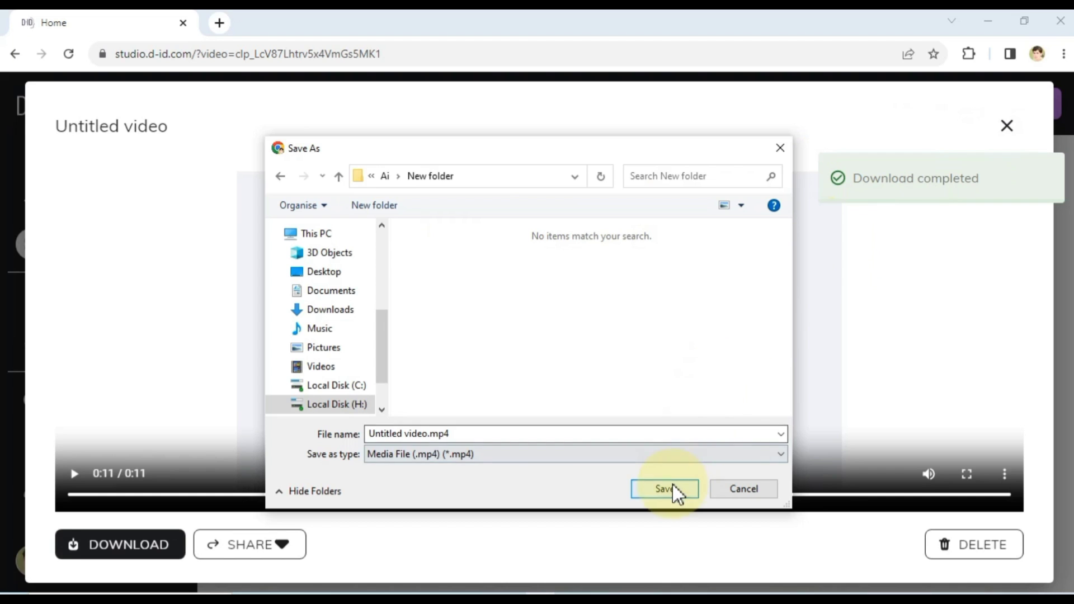
left_click(666, 489)
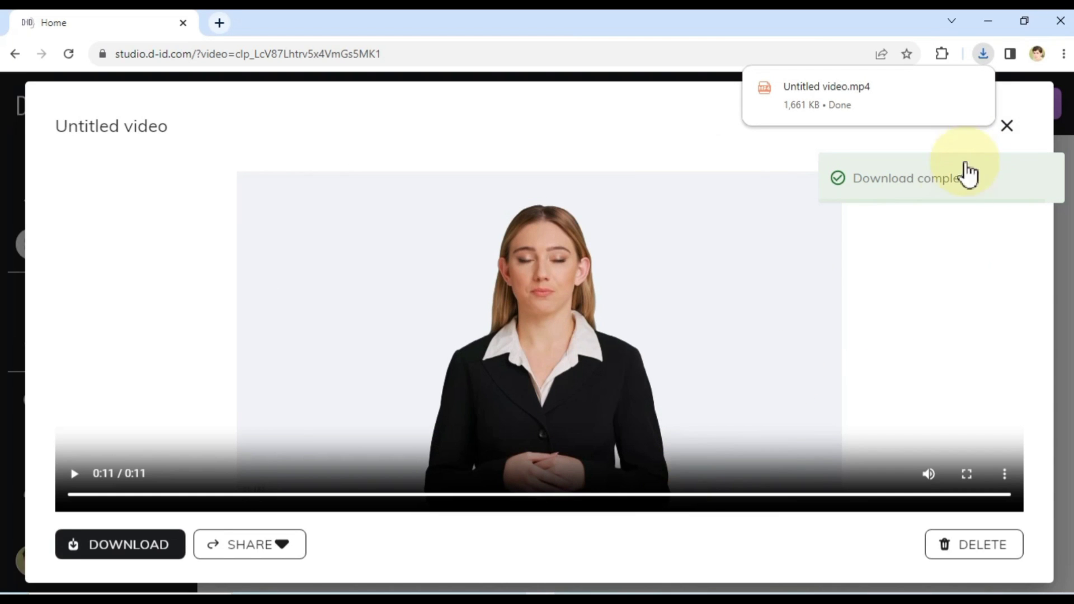
left_click(1007, 126)
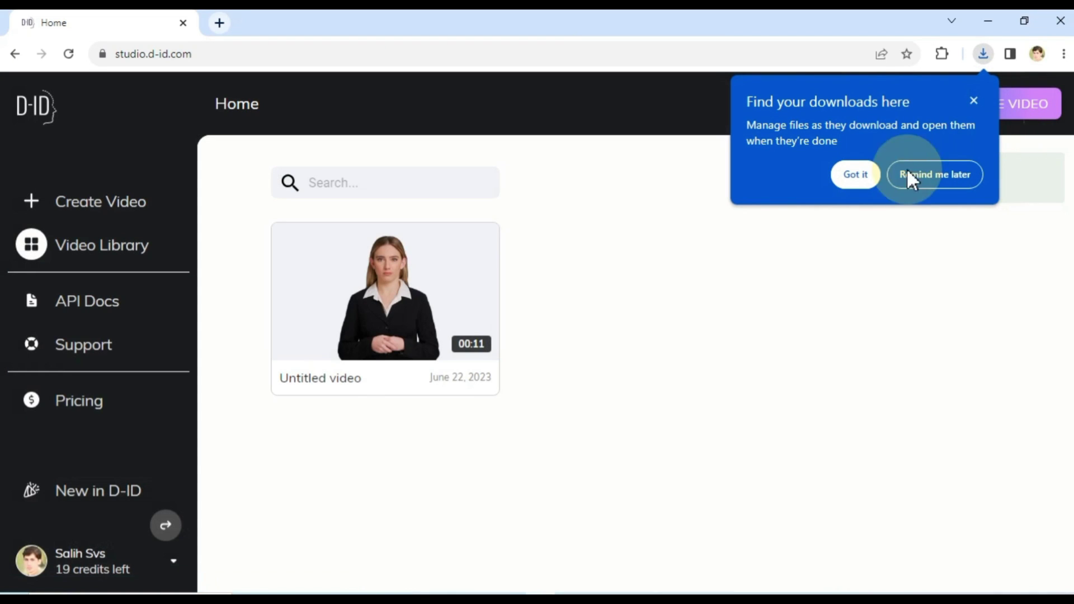
mouse_move(431, 272)
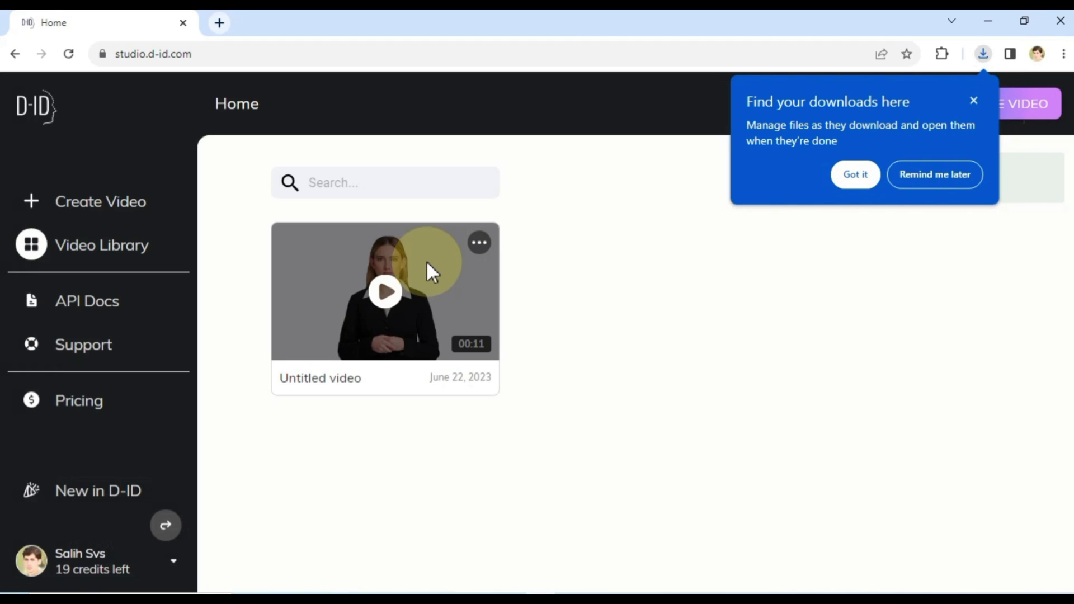
- Start a new video and upload the red-haired hooded cartoon girl image as presenter
left_click(134, 205)
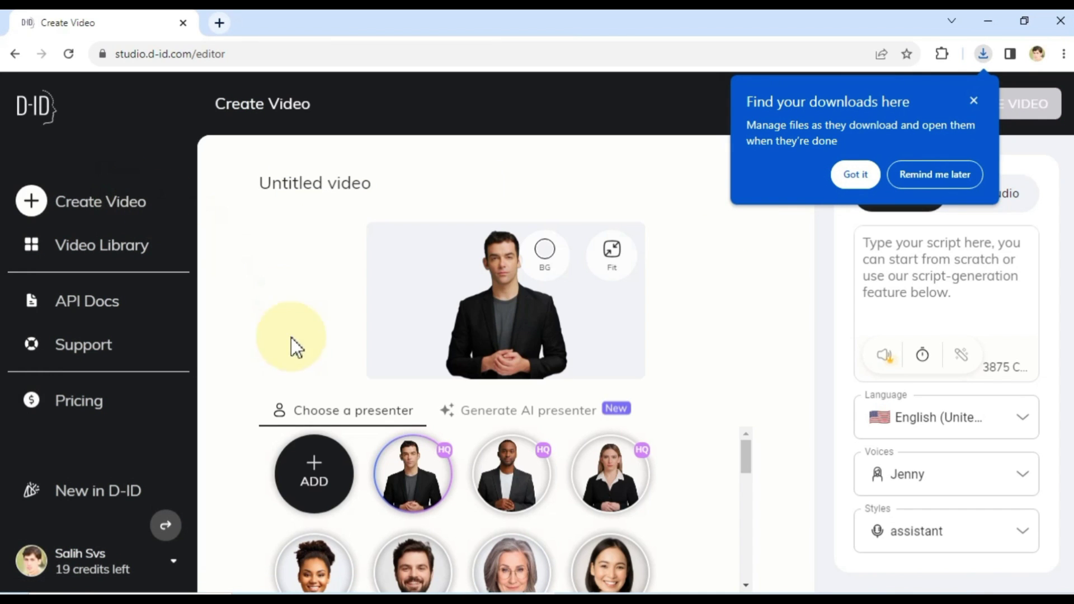
left_click(311, 477)
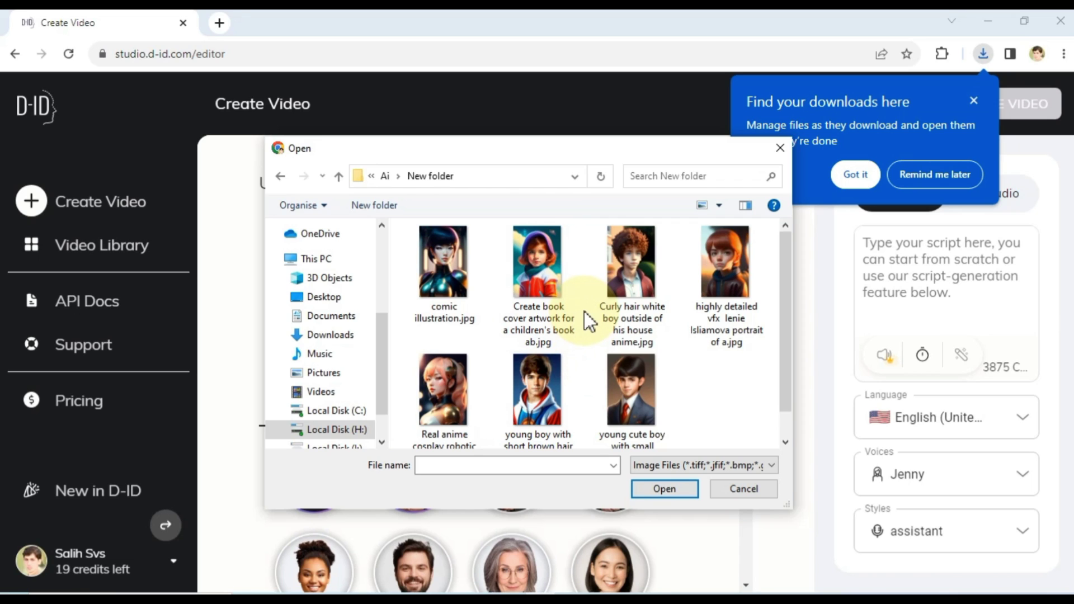
left_click(533, 287)
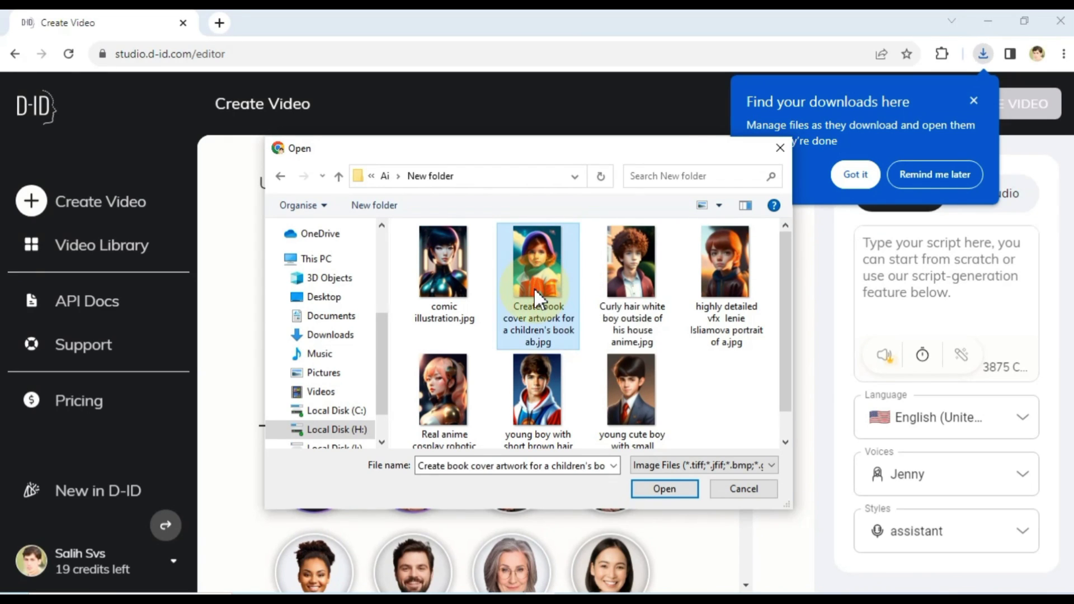
left_click(677, 491)
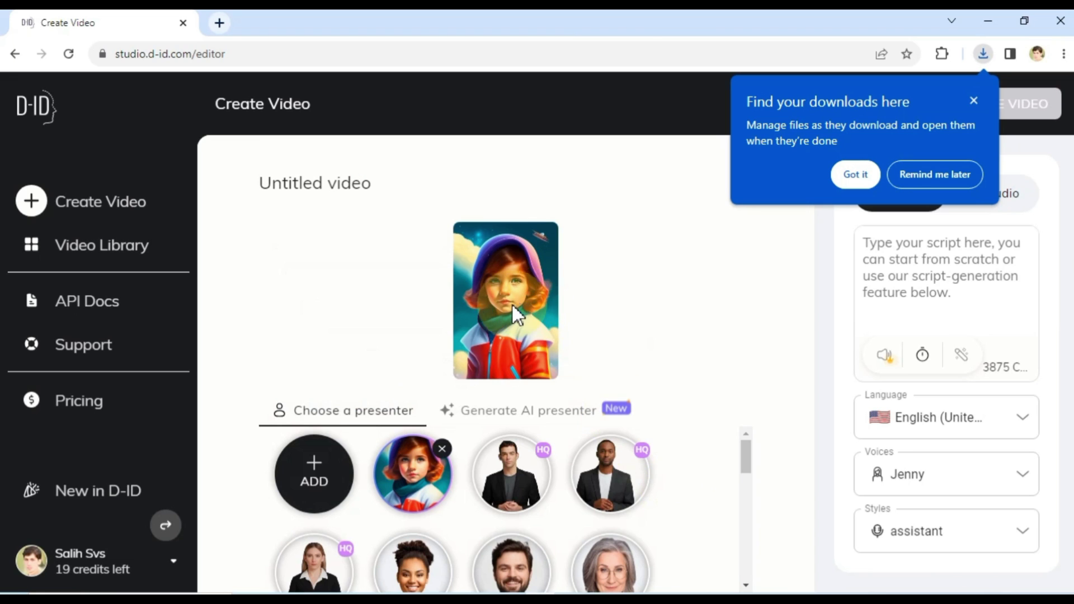
- Upload the second voicemaker audio file as the presenter's narration
left_click(973, 101)
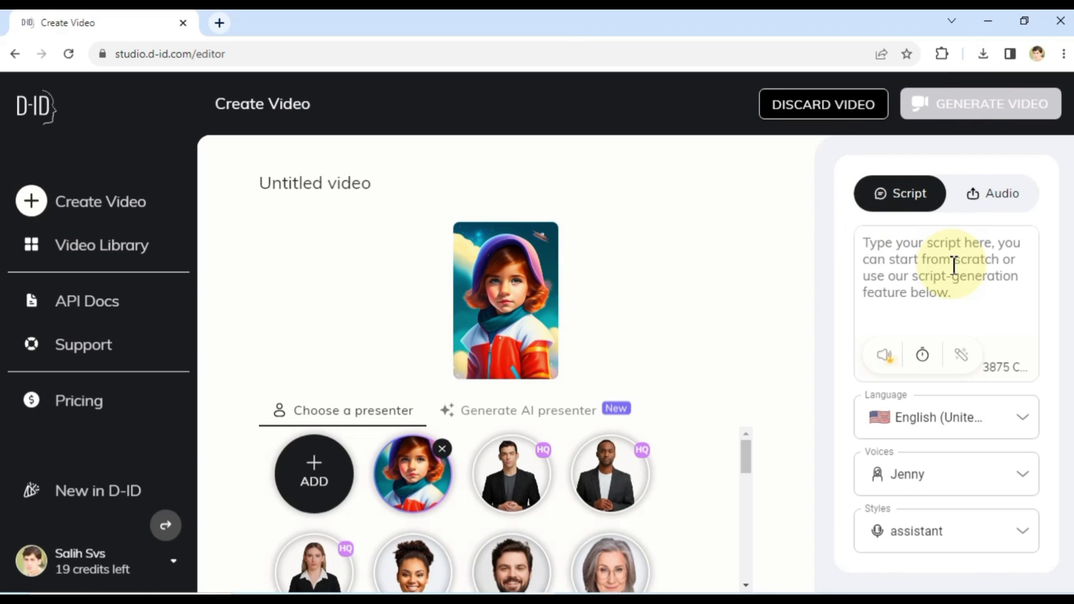
left_click(1002, 198)
left_click(912, 199)
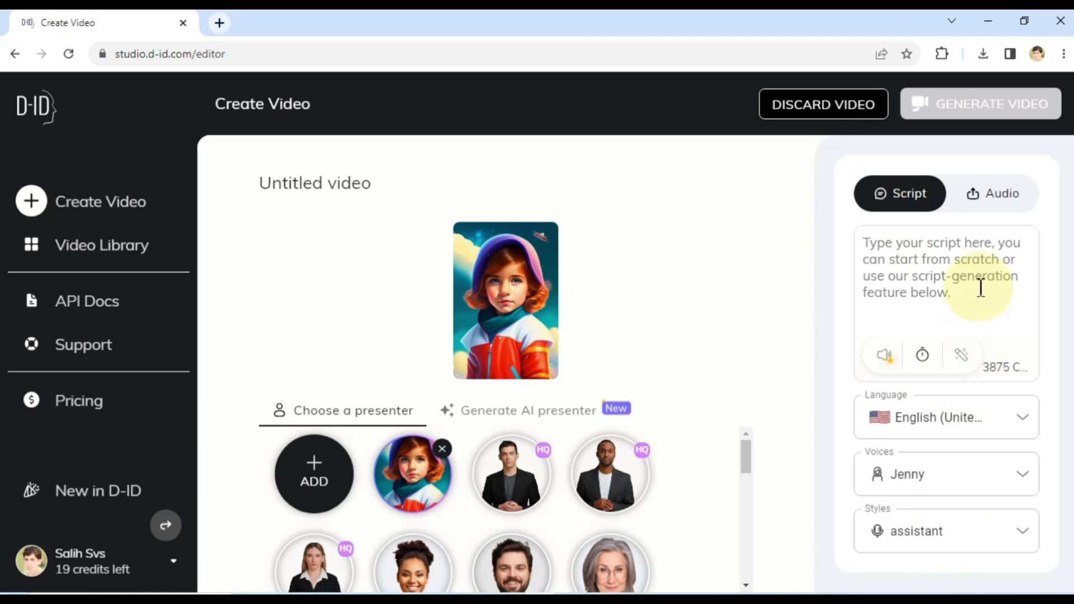
left_click(979, 196)
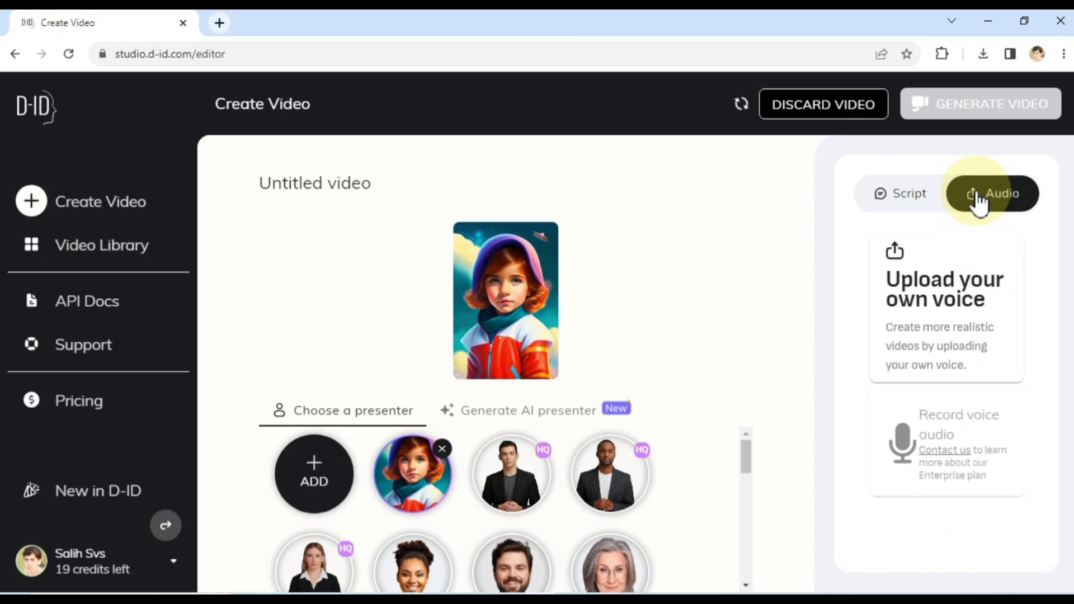
left_click(944, 307)
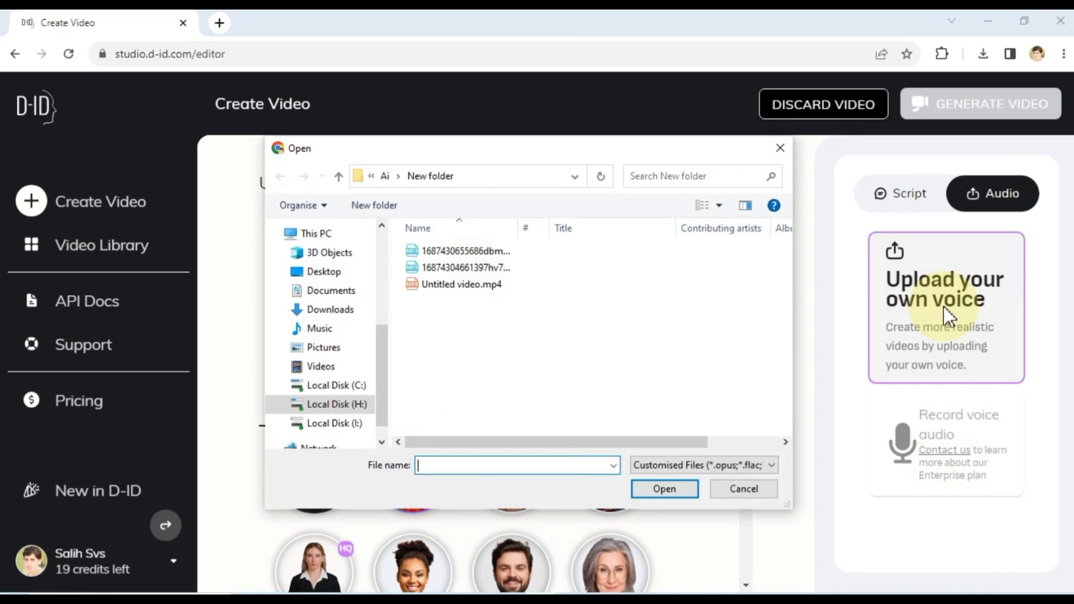
left_click(454, 267)
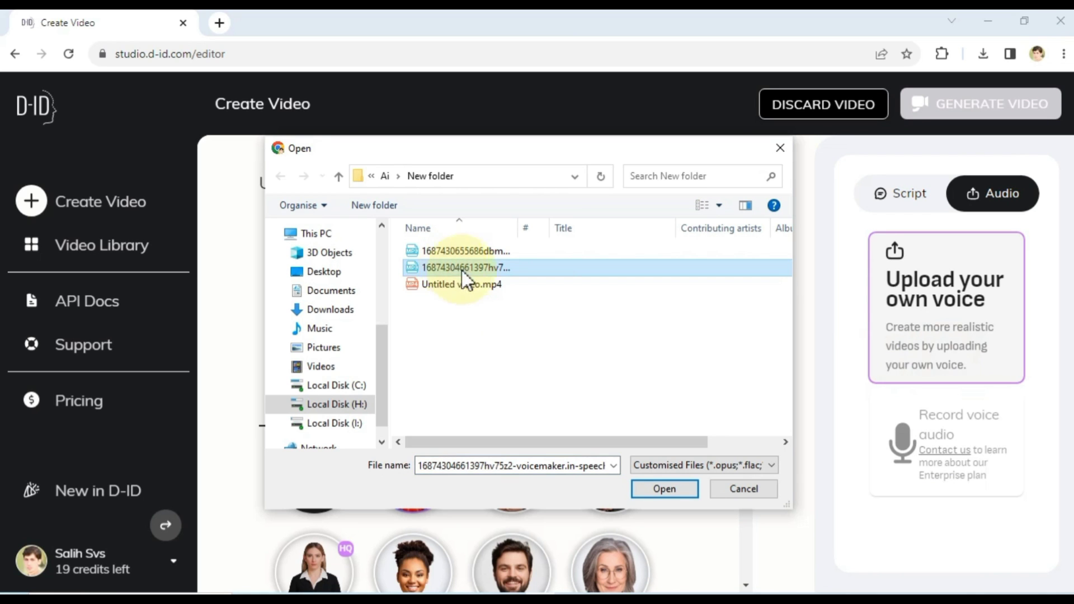
left_click(662, 490)
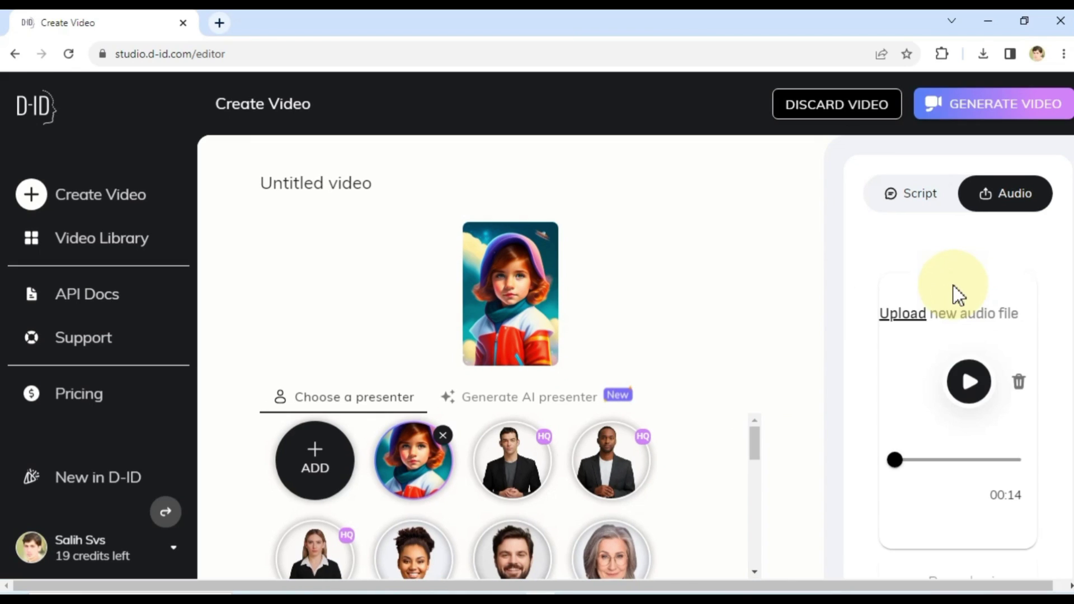
- Preview the uploaded audio, then bring up the generate confirmation
left_click(973, 386)
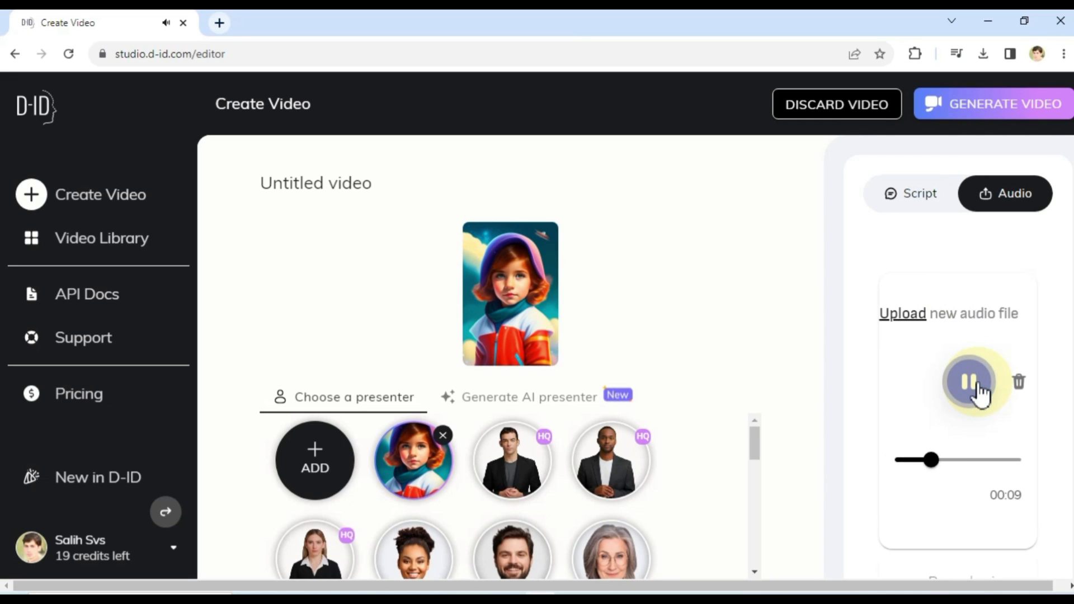
left_click(977, 386)
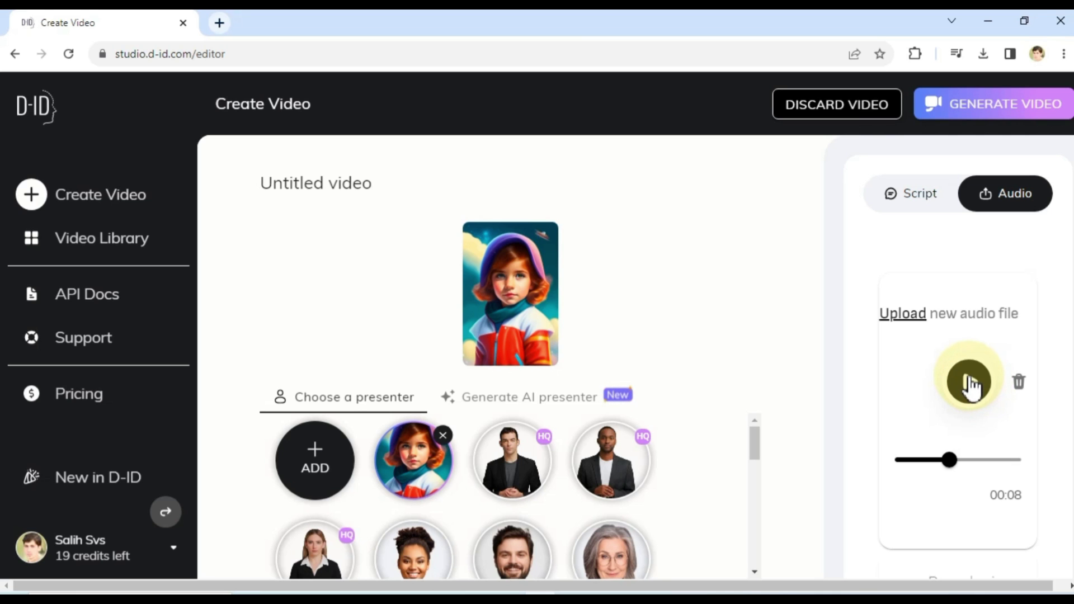
left_click(980, 107)
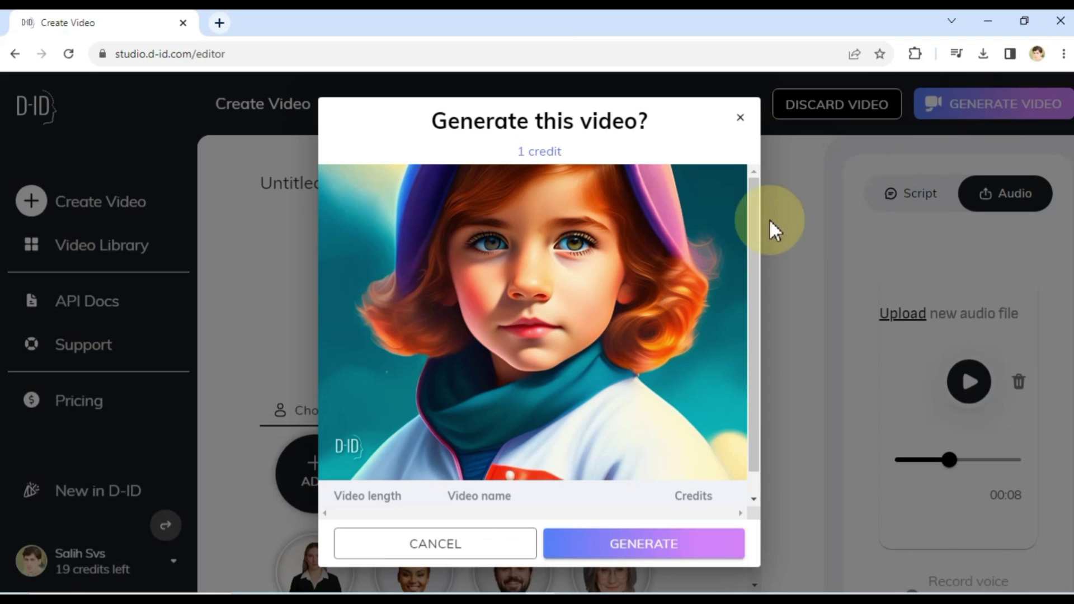
- Generate the girl's video and save it as Untitled video (1).mp4 in the Ai New folder
left_click(662, 549)
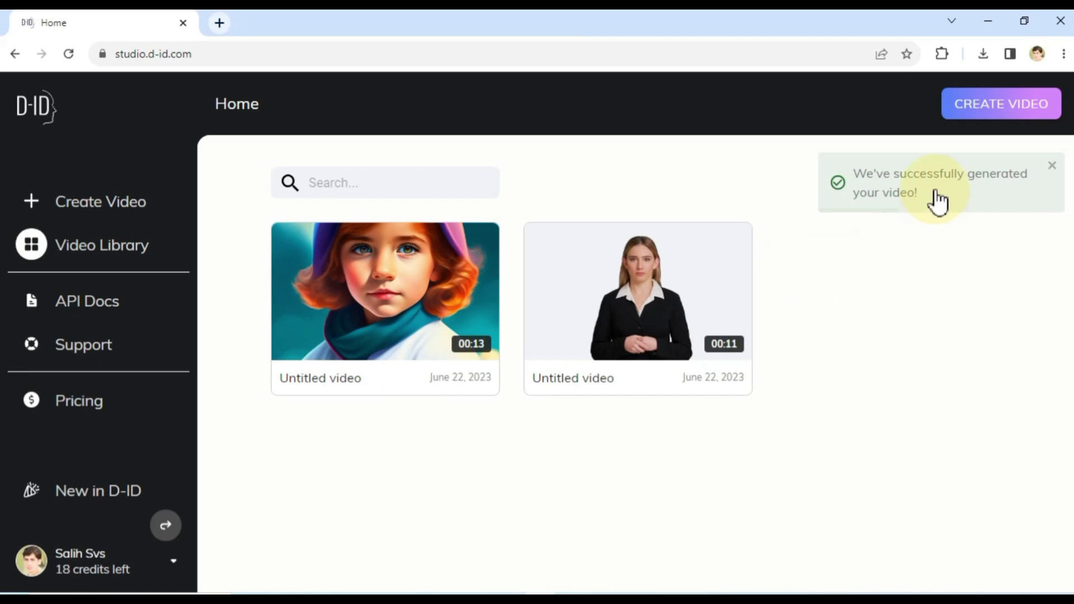
left_click(402, 311)
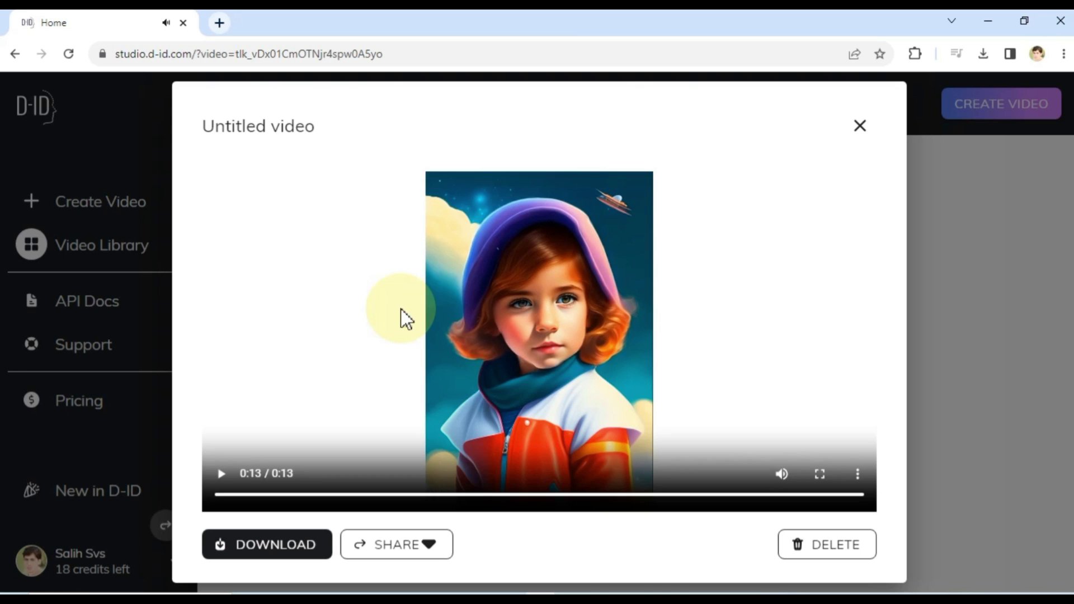
left_click(268, 554)
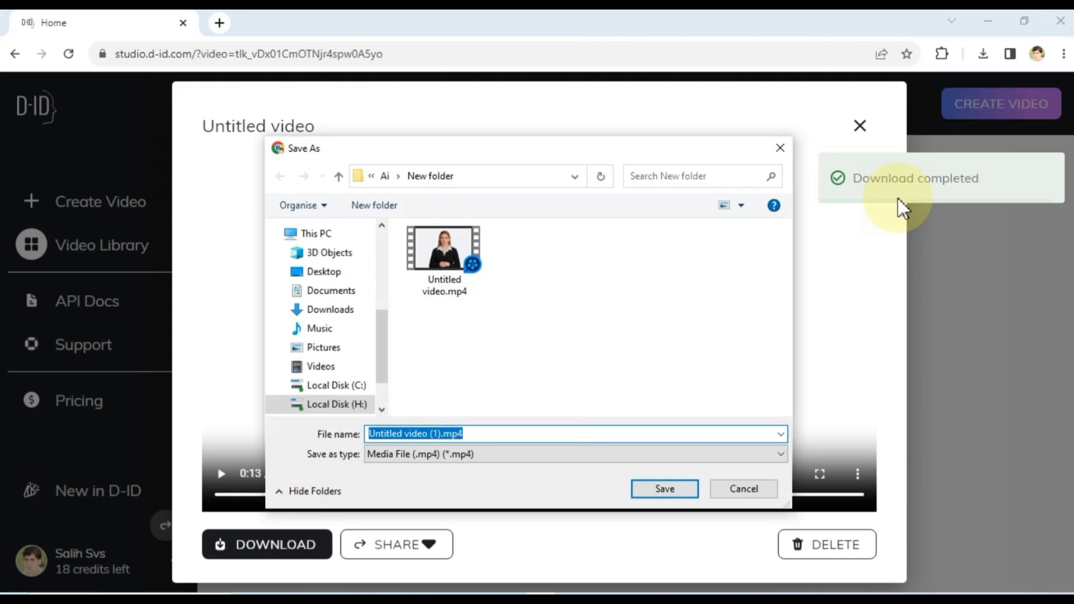
left_click(666, 486)
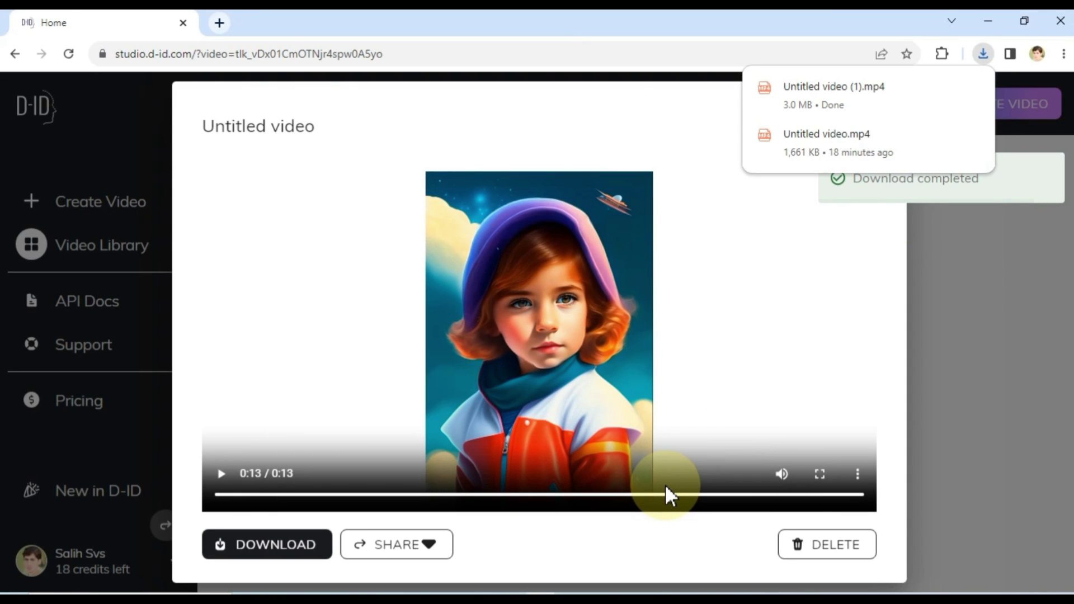
left_click(860, 126)
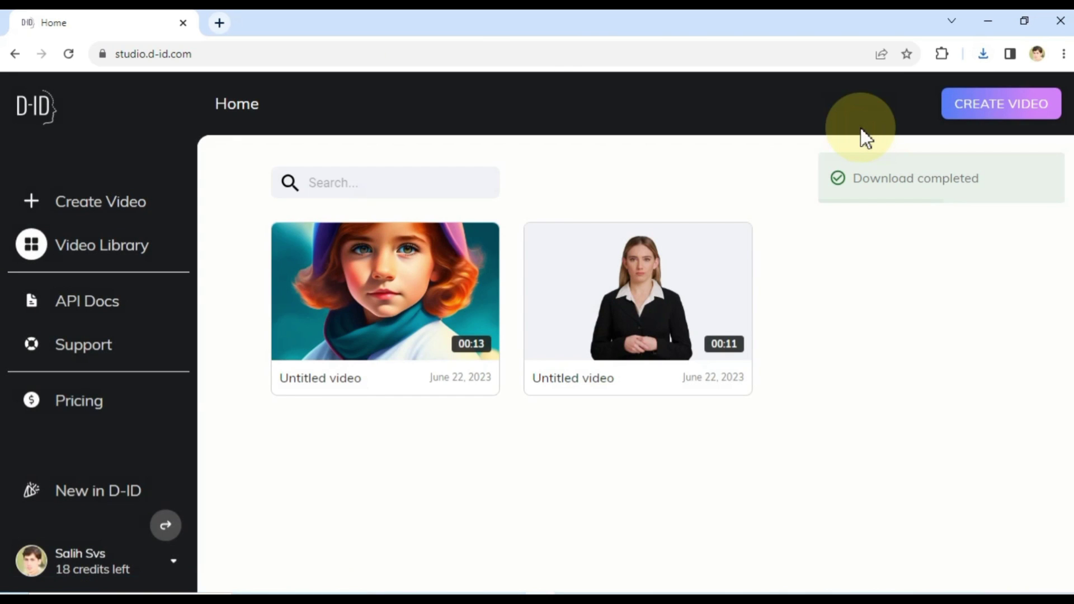
- Start a new video with the uploaded brown-haired boy image as presenter
left_click(130, 207)
left_click(298, 486)
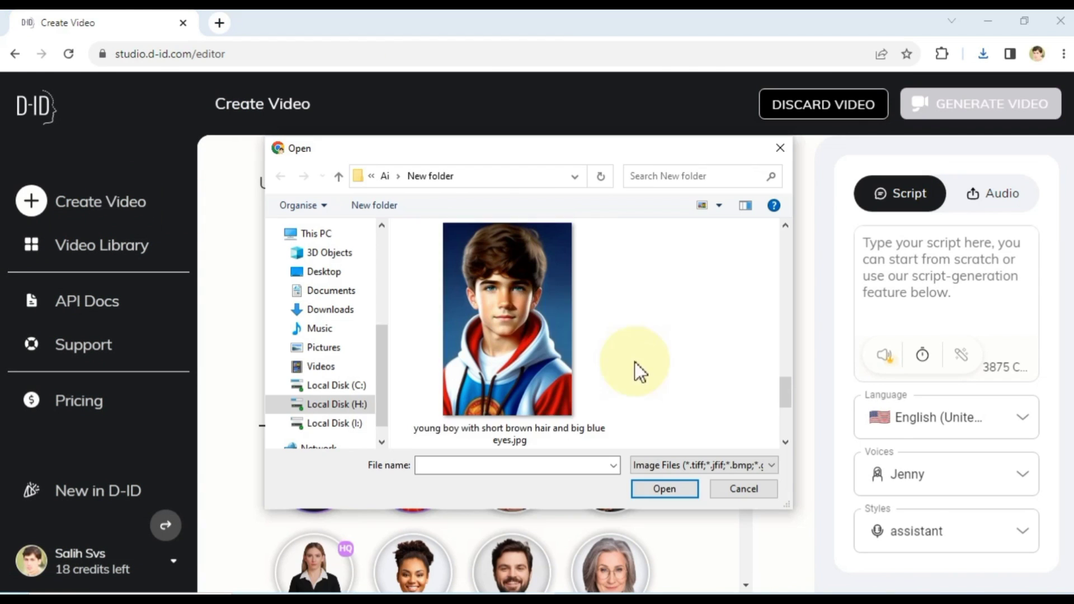
left_click(538, 327)
left_click(658, 489)
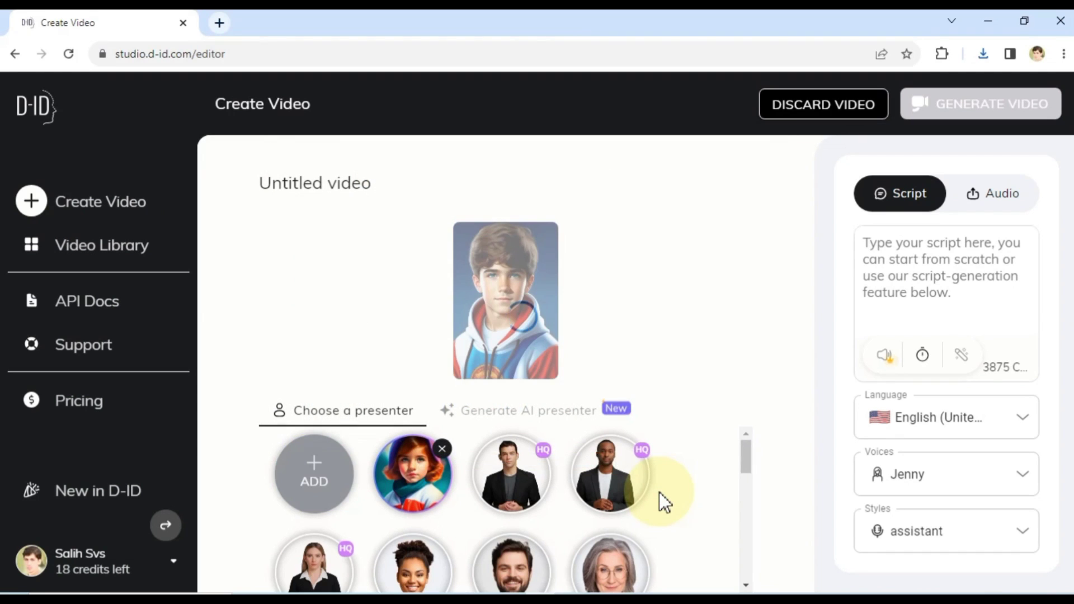
- Upload the first voicemaker audio file as narration and generate the boy's video
left_click(990, 197)
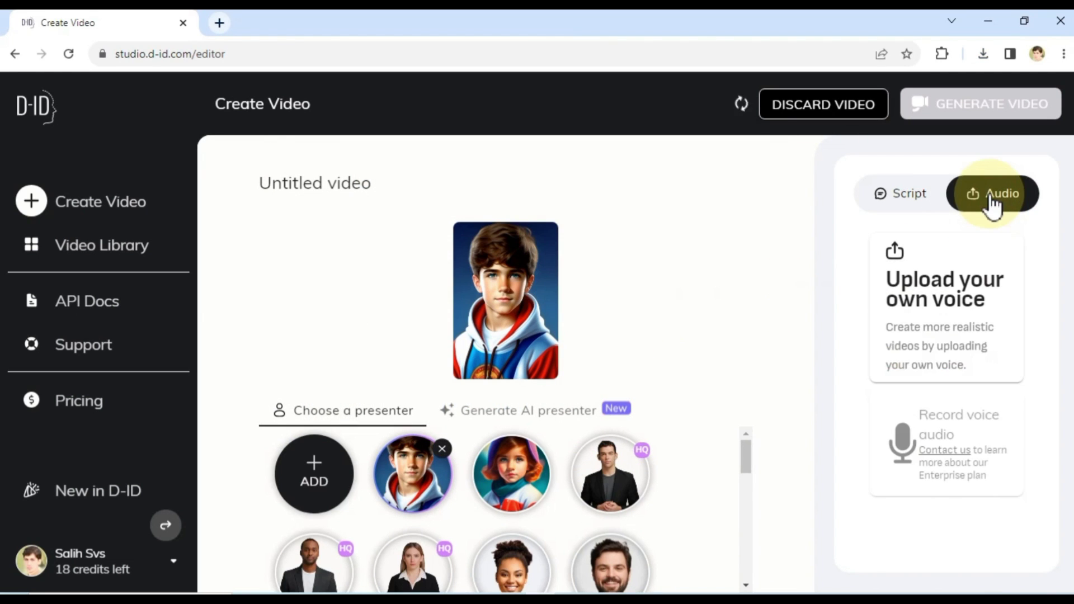
left_click(951, 322)
left_click(466, 251)
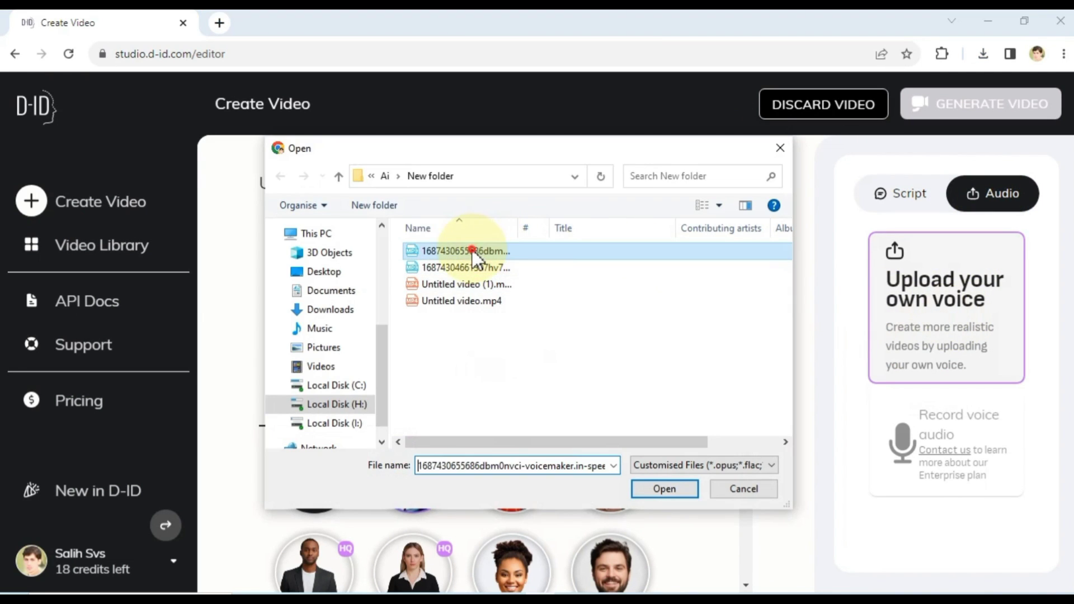
left_click(665, 489)
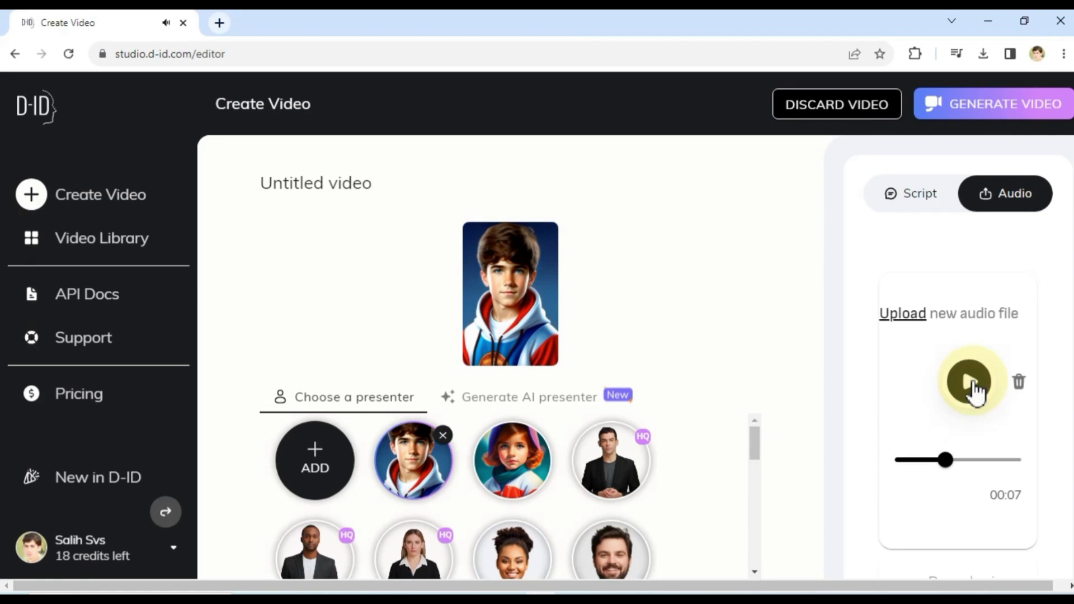
left_click(978, 110)
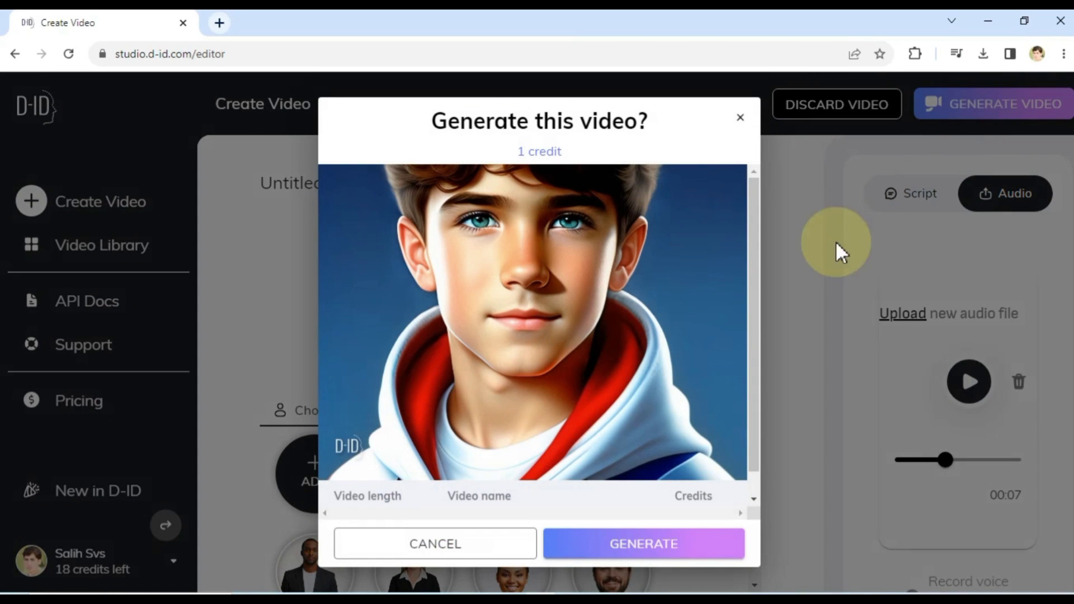
left_click(673, 546)
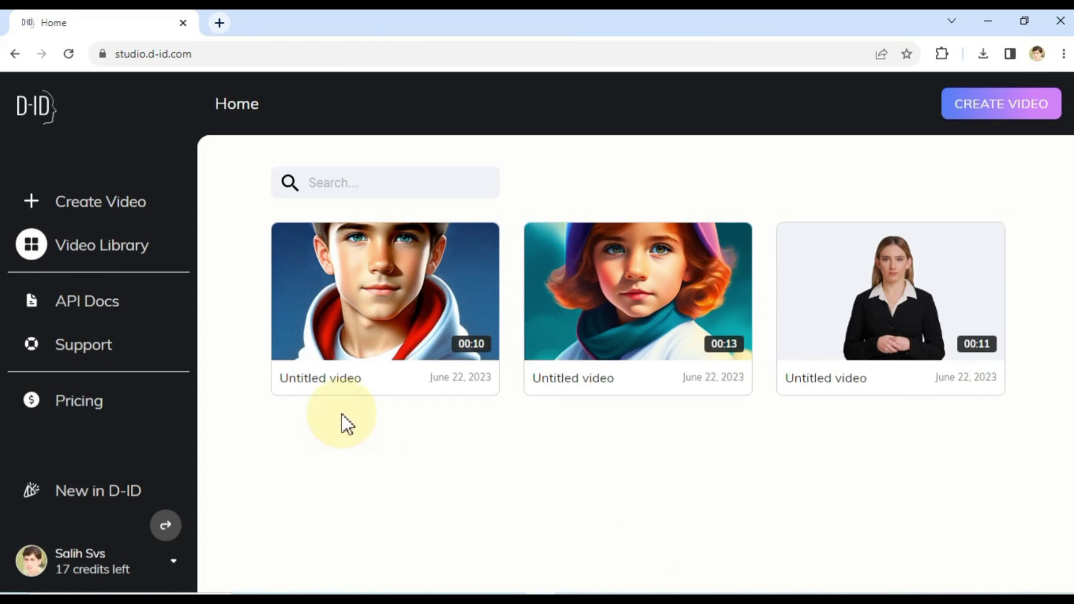
- Download the boy's video as Untitled video (2).mp4 and return to the library
left_click(382, 296)
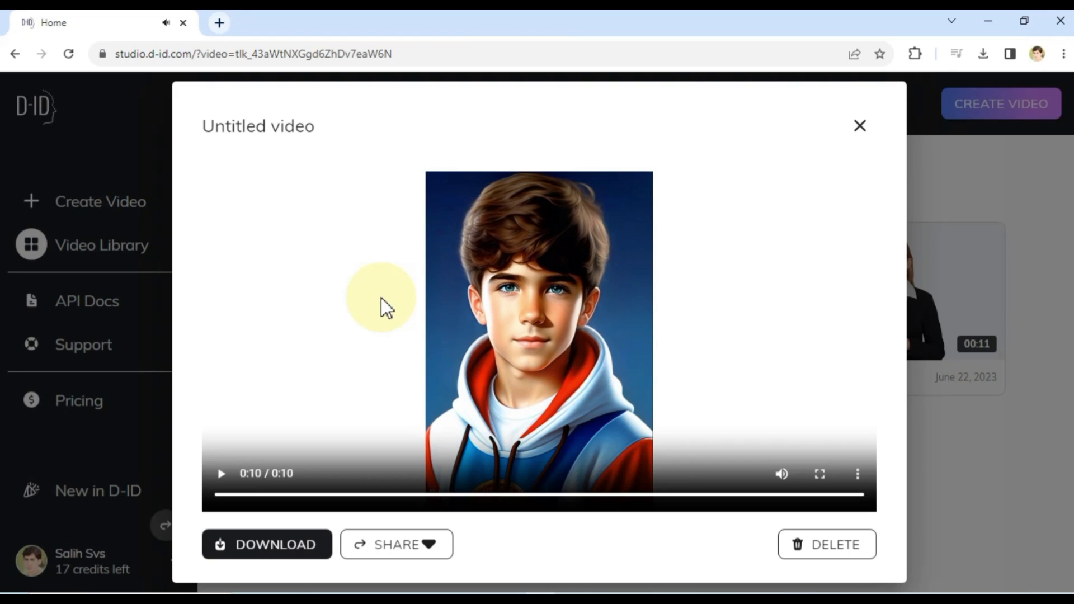
left_click(284, 548)
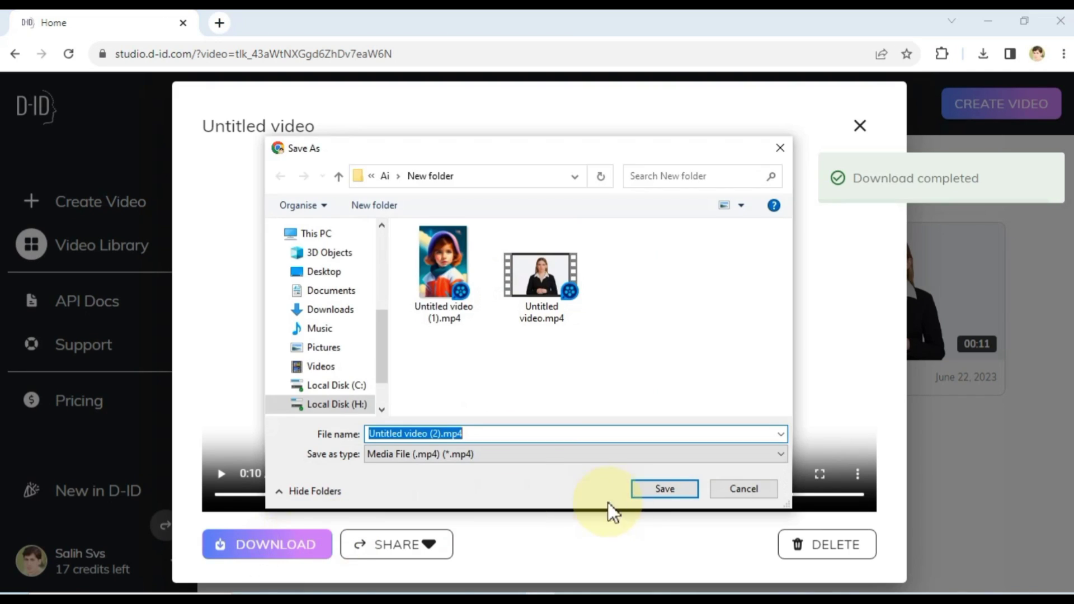
left_click(662, 489)
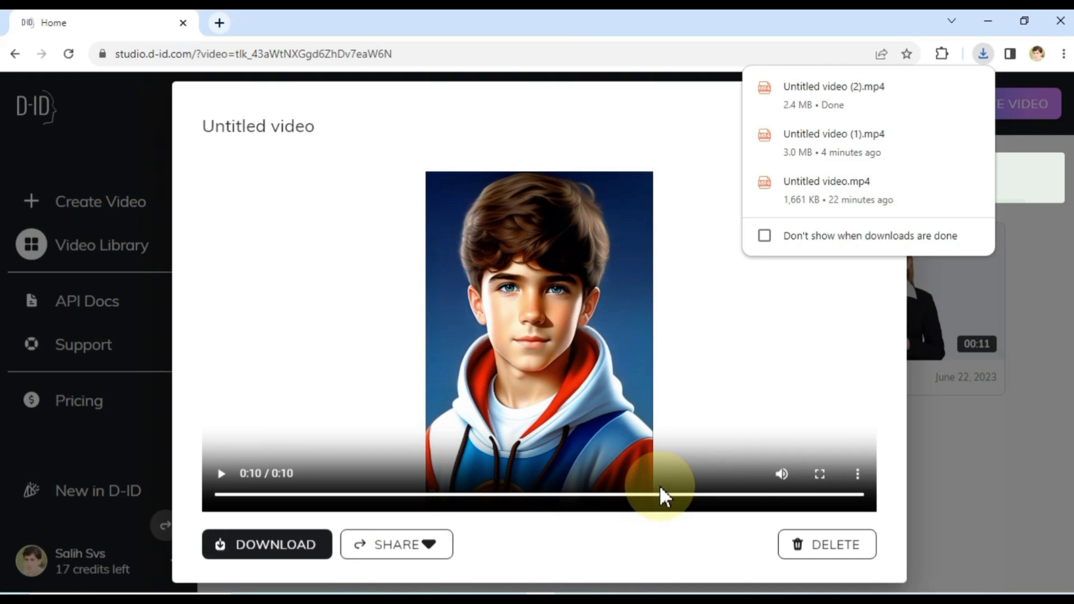
left_click(924, 492)
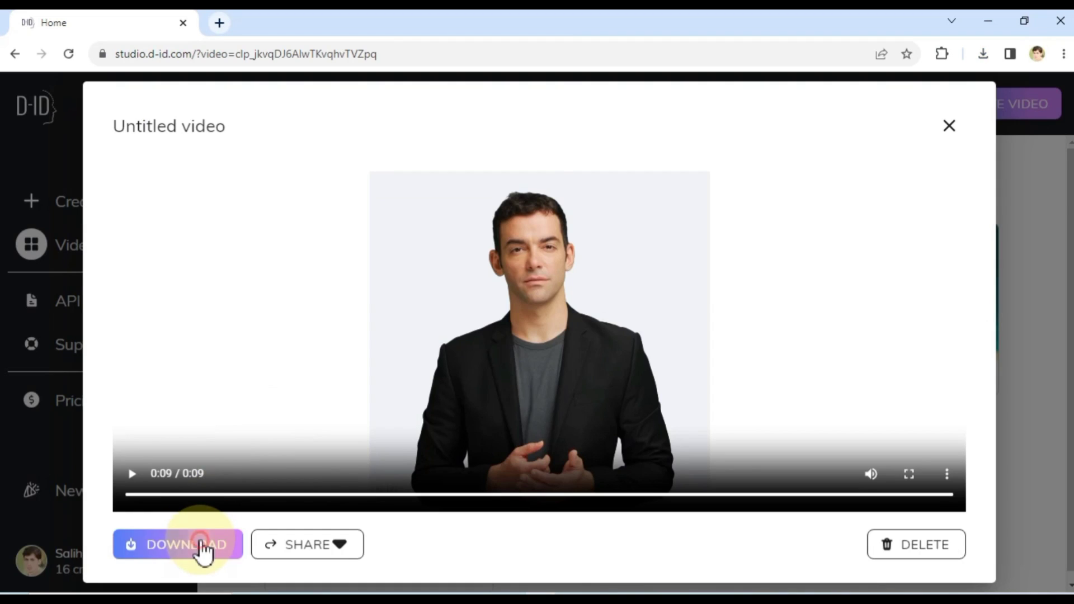
- Save the man's and dark-haired woman's videos as Untitled video (3) and (4).mp4
left_click(203, 547)
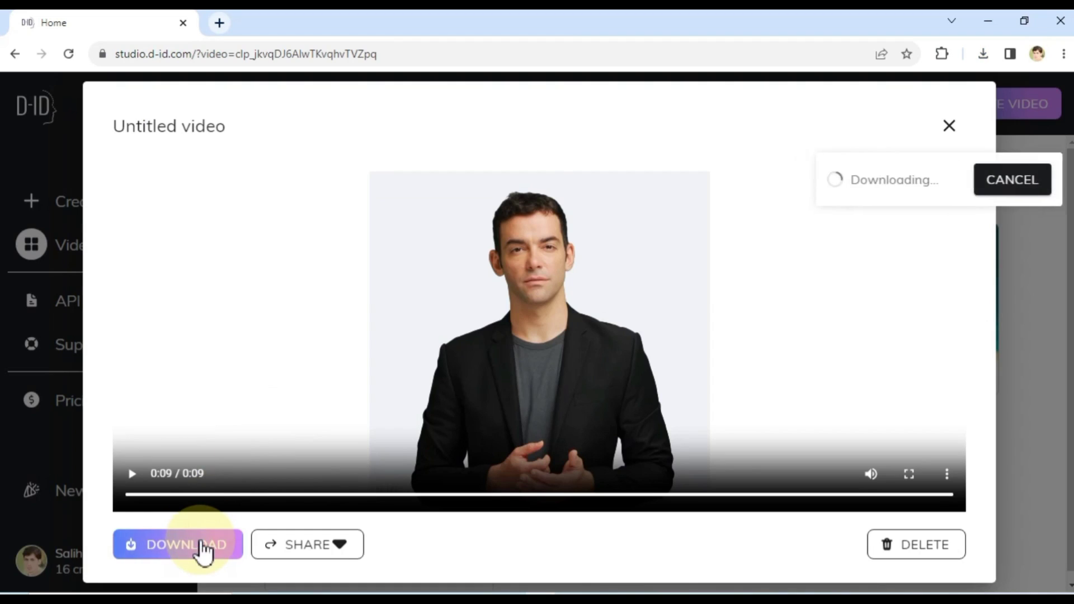
left_click(664, 489)
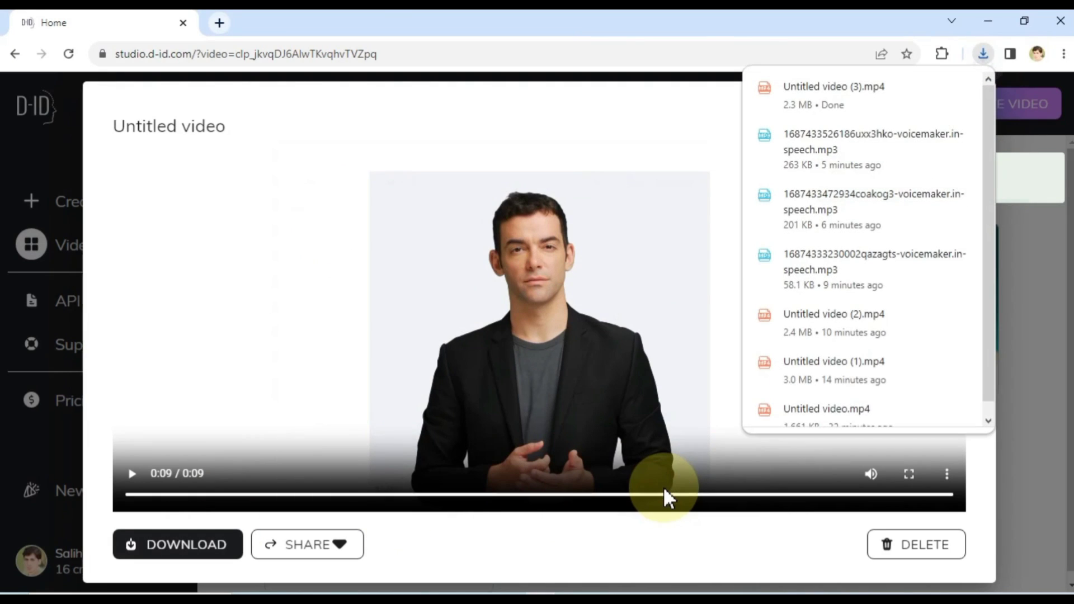
left_click(647, 115)
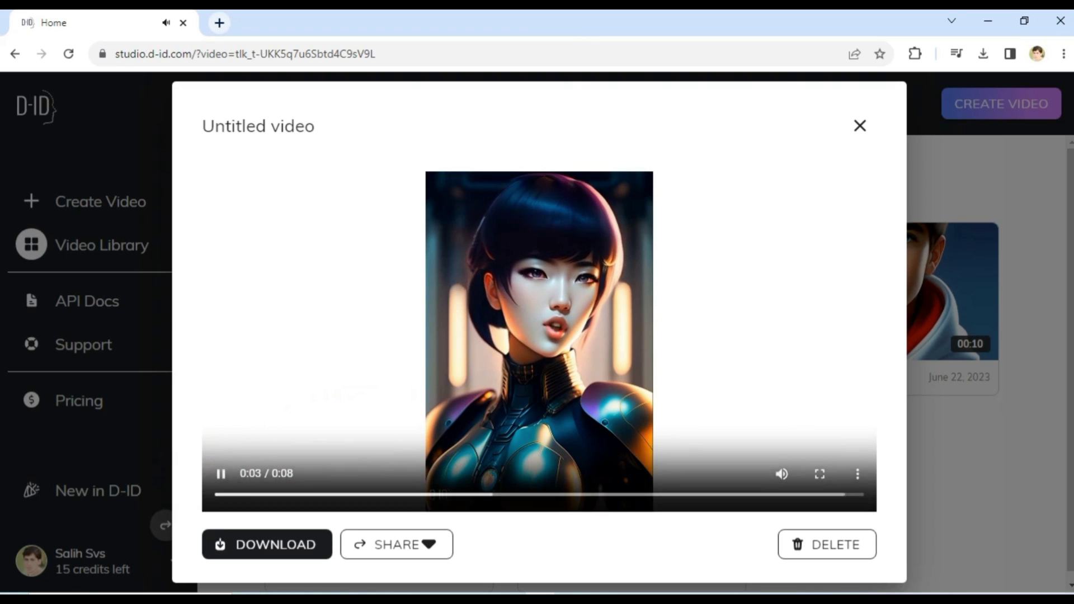
left_click(277, 544)
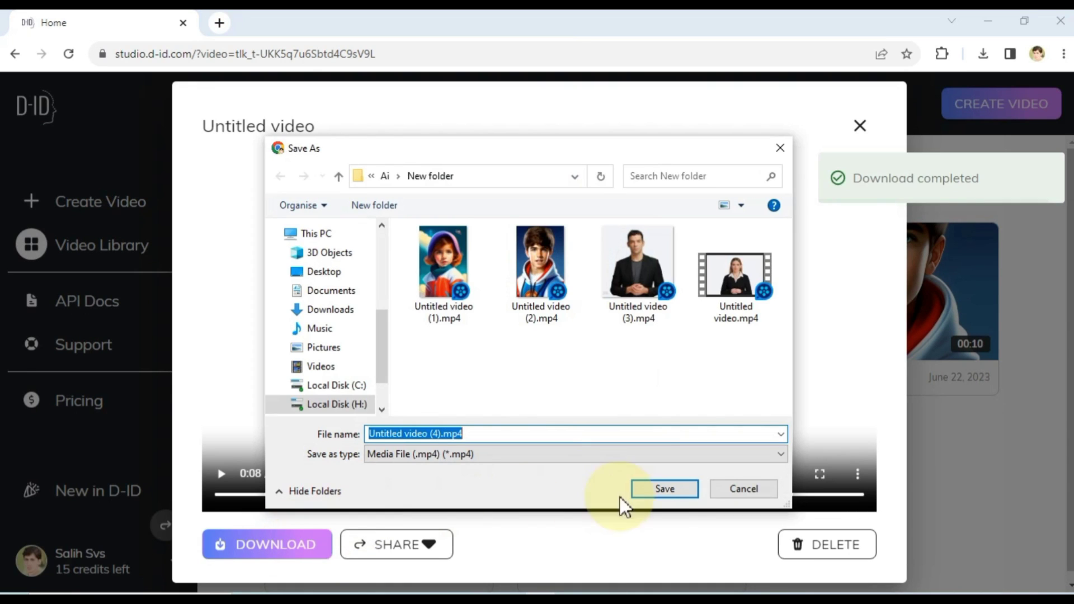
left_click(678, 486)
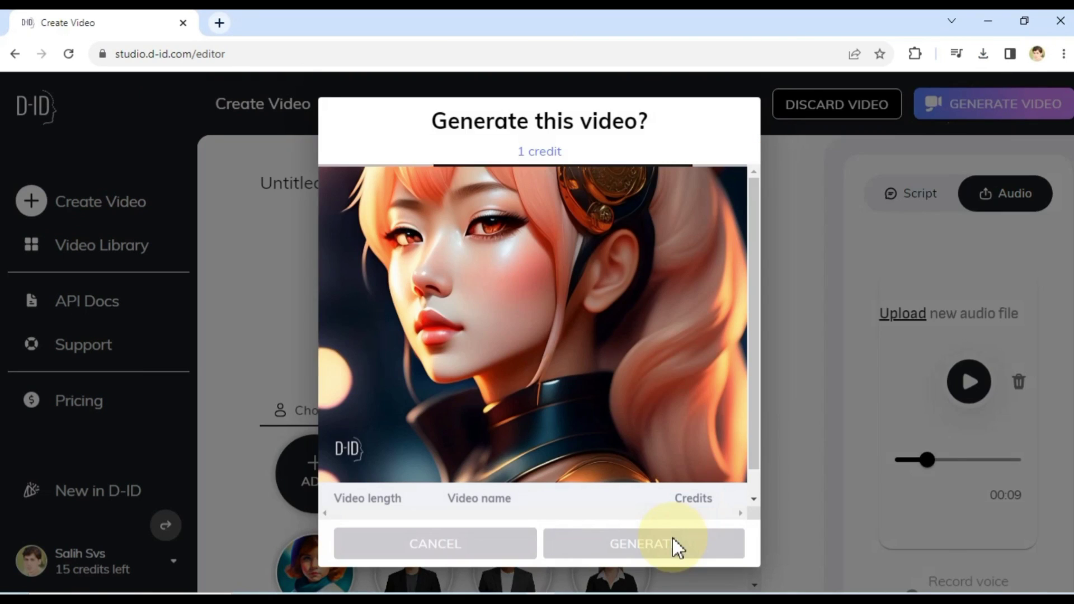
- Generate and save the pink-haired woman's video, then save the red-haired boy's as Untitled video (6).mp4
left_click(673, 539)
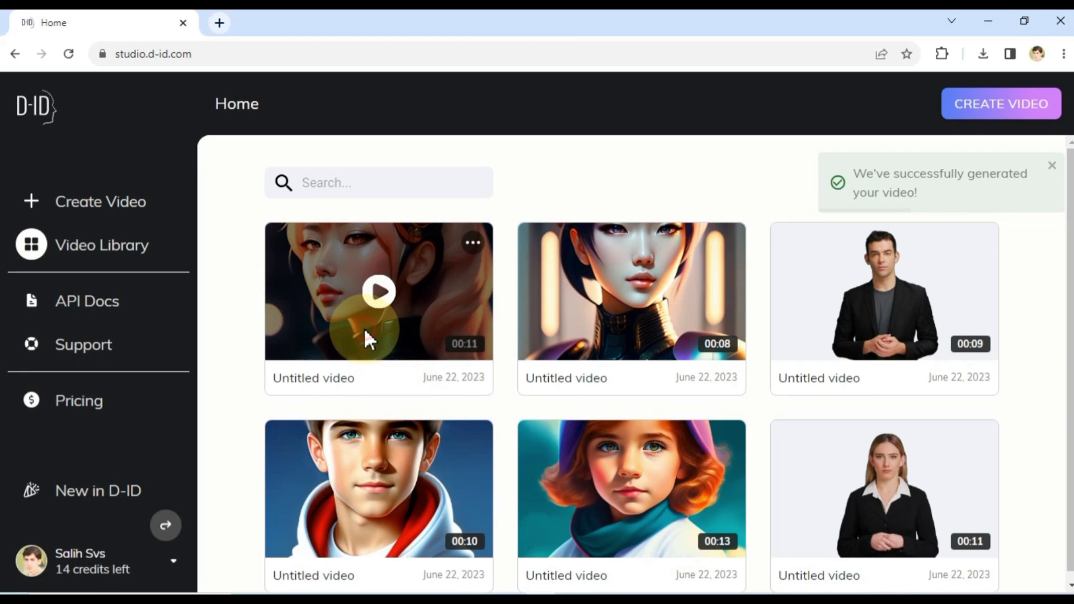
left_click(377, 291)
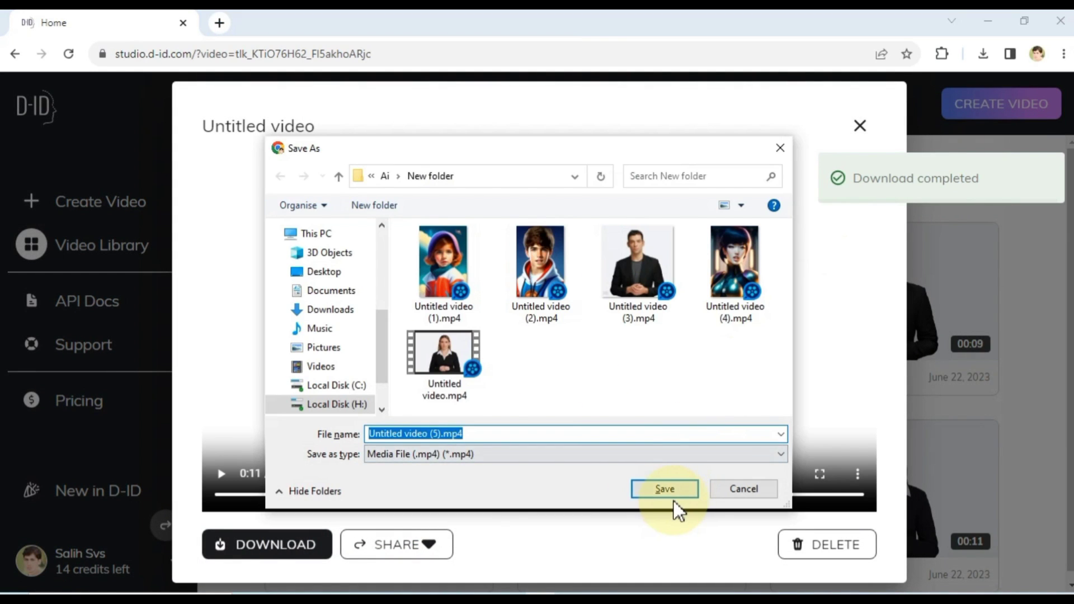
left_click(673, 492)
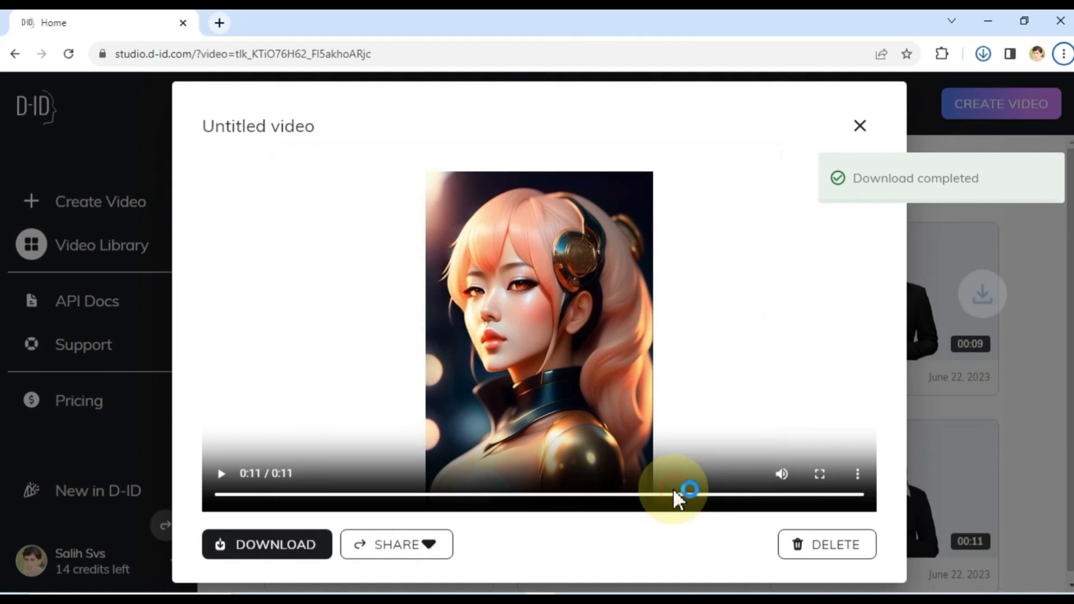
left_click(381, 296)
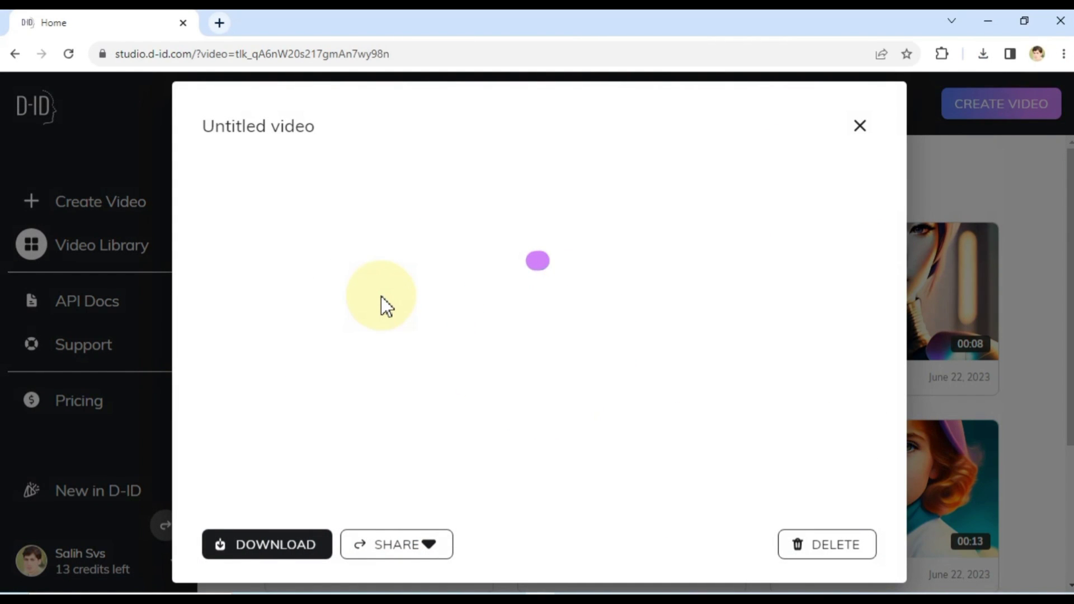
left_click(293, 543)
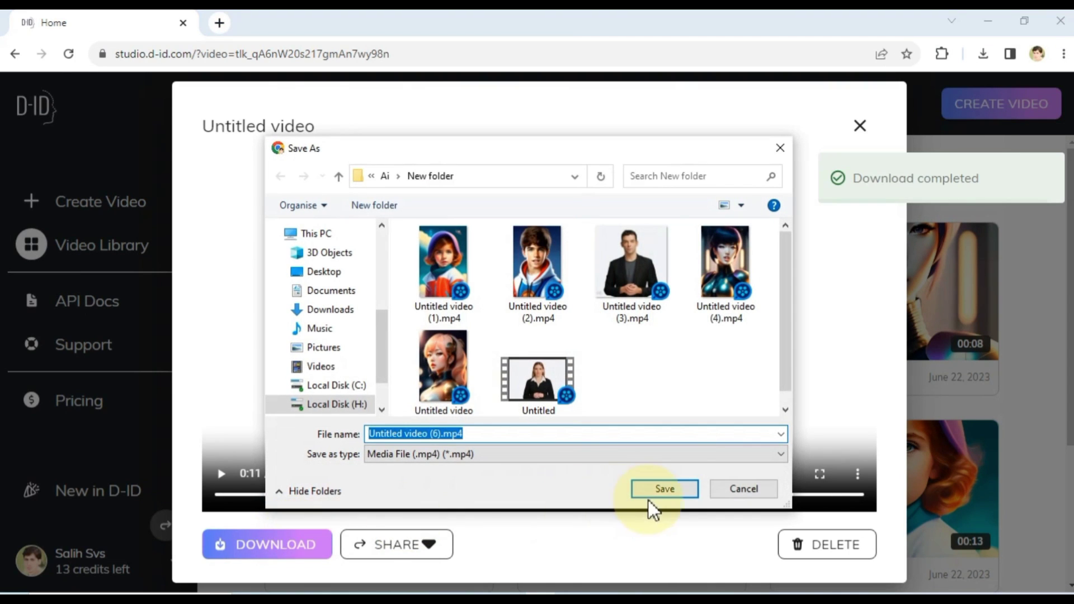
left_click(674, 493)
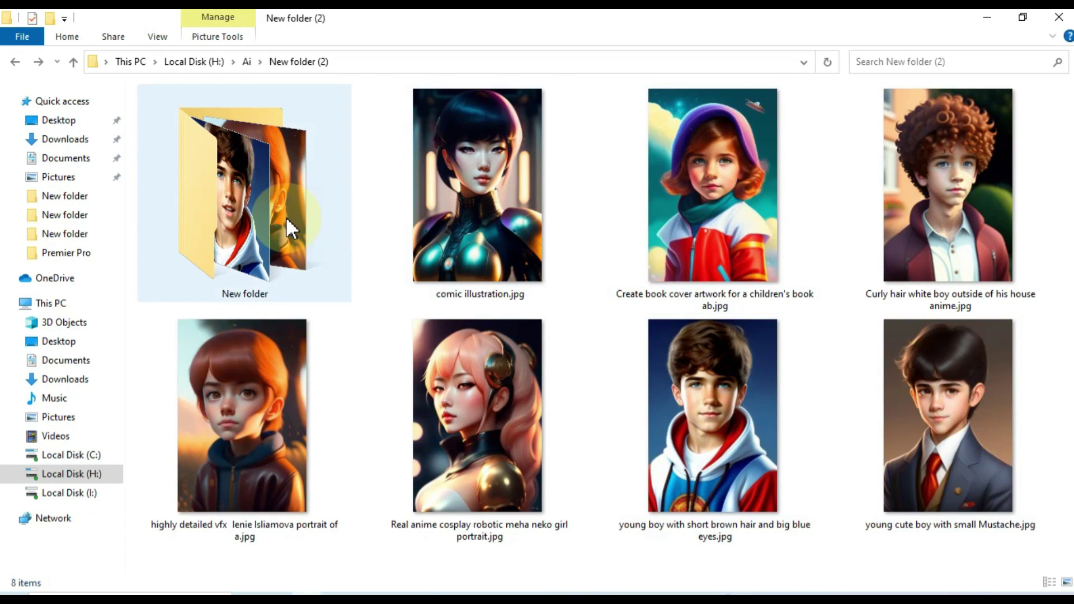
- Open New folder and play Untitled video (7).mp4 in QQPlayer
double_click(286, 218)
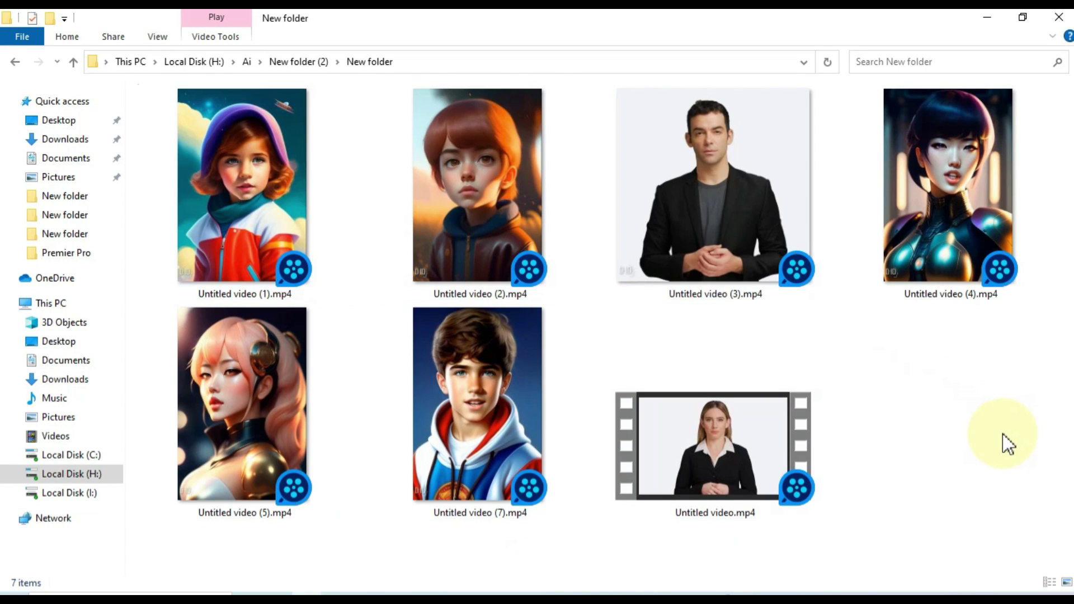
left_click_drag(1002, 434, 912, 365)
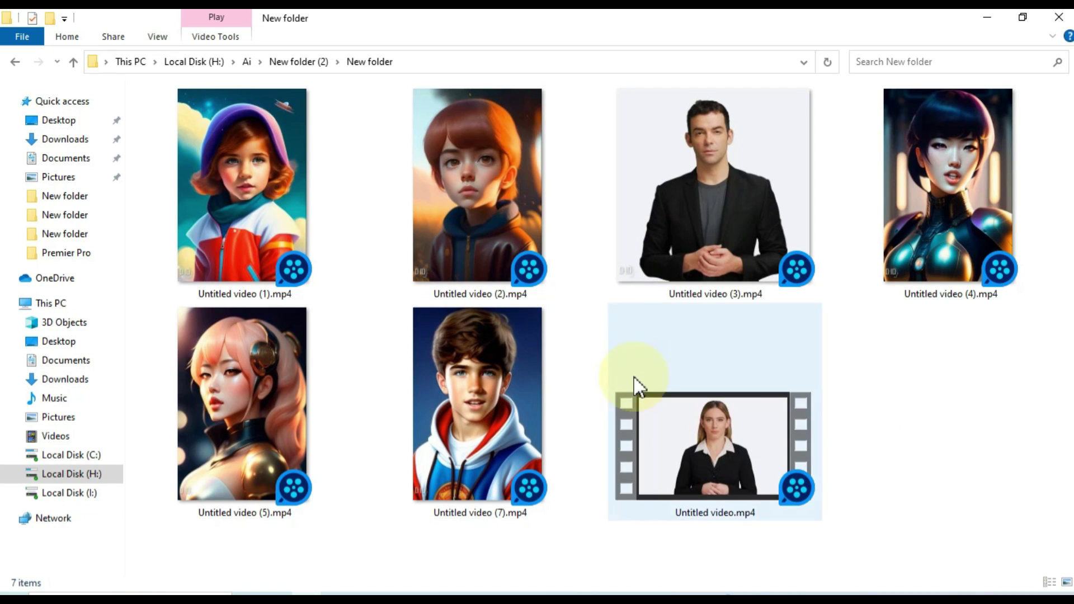
double_click(511, 384)
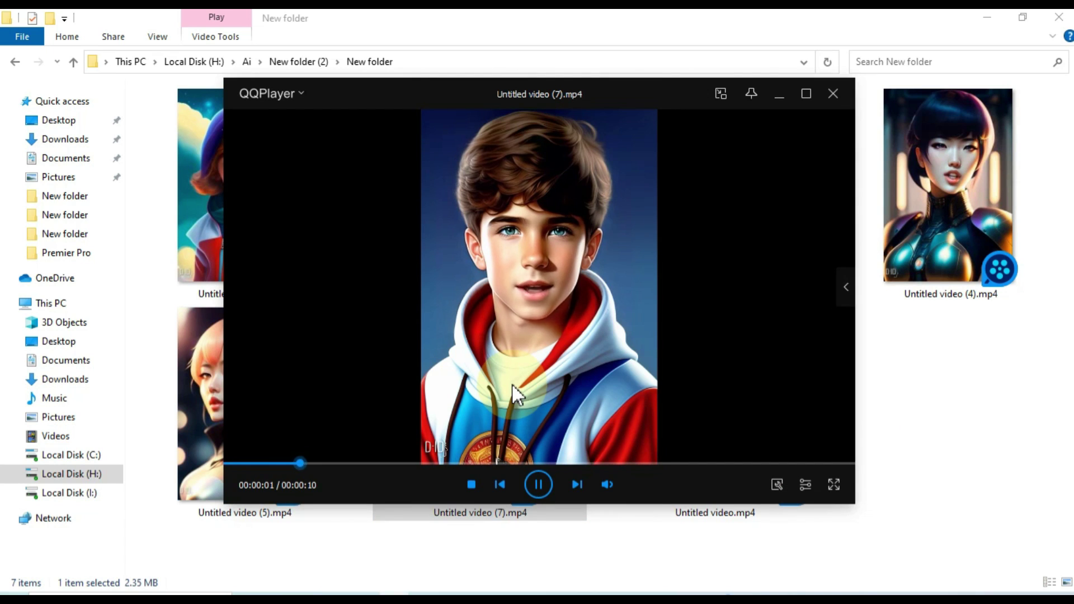
- Close QQPlayer to return to New folder showing the seven talking-video MP4s
left_click(833, 95)
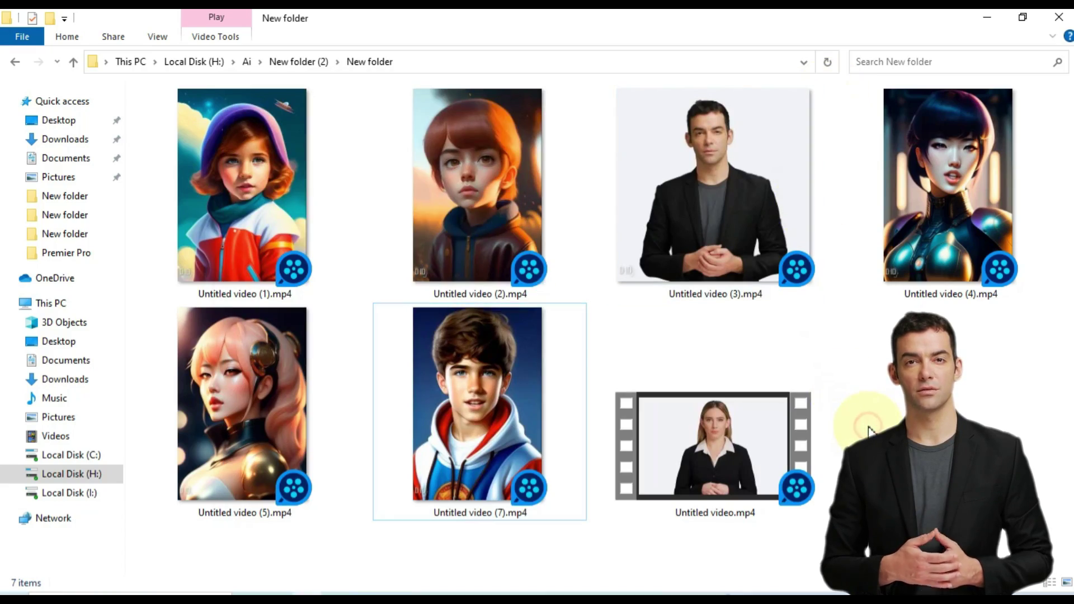